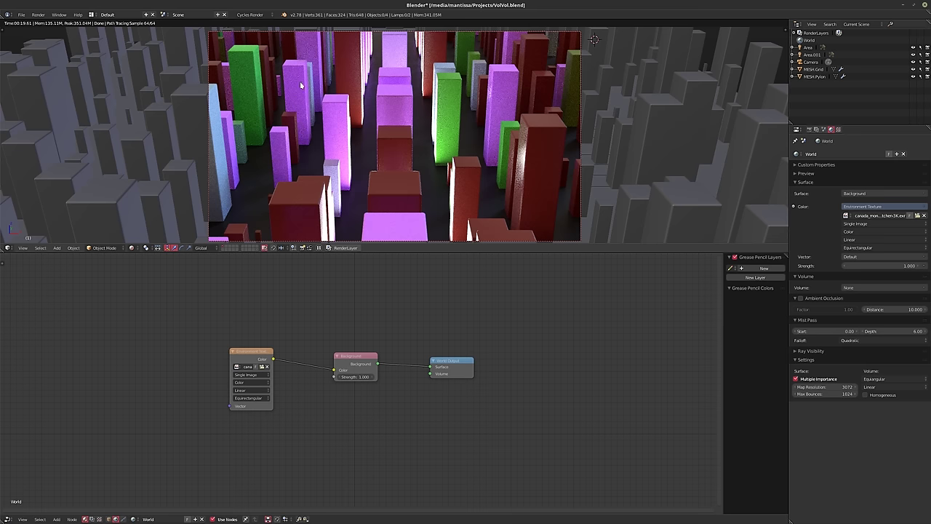
key(shift+z)
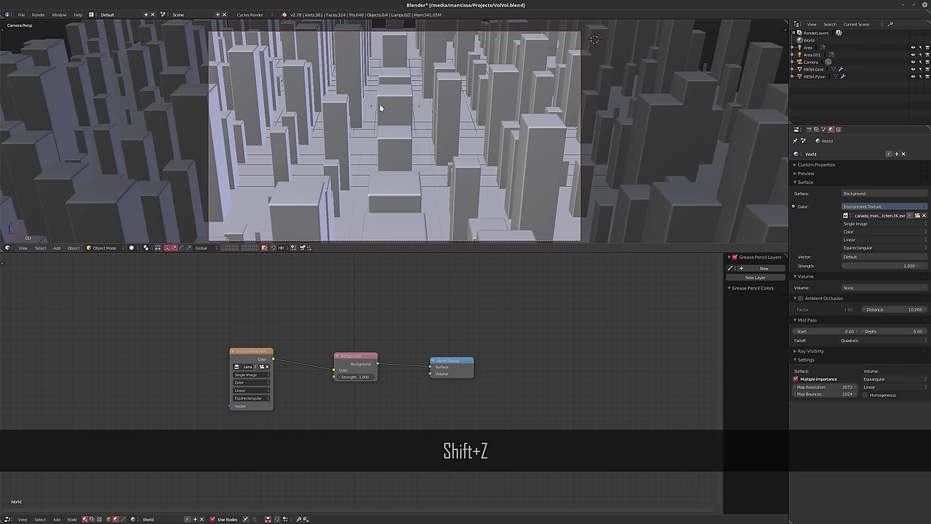
right_click(380, 108)
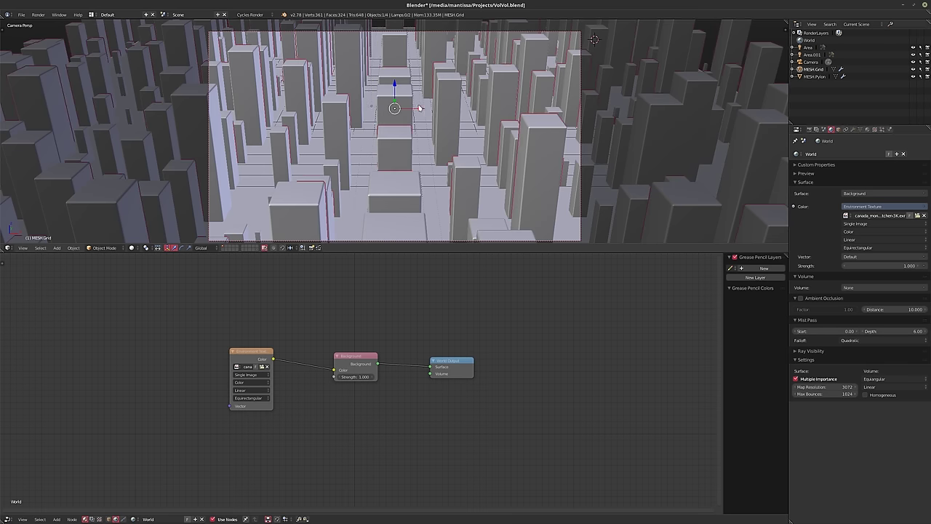
right_click(370, 108)
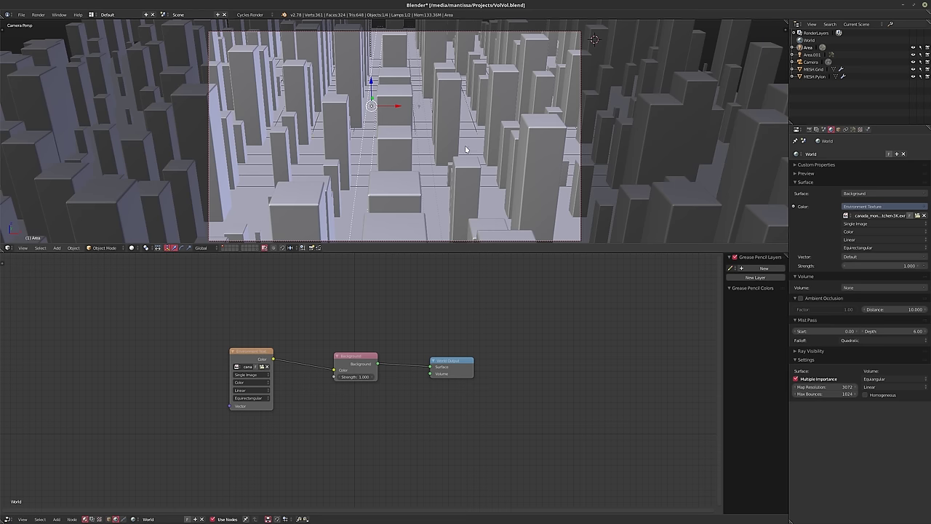
key(shift+z)
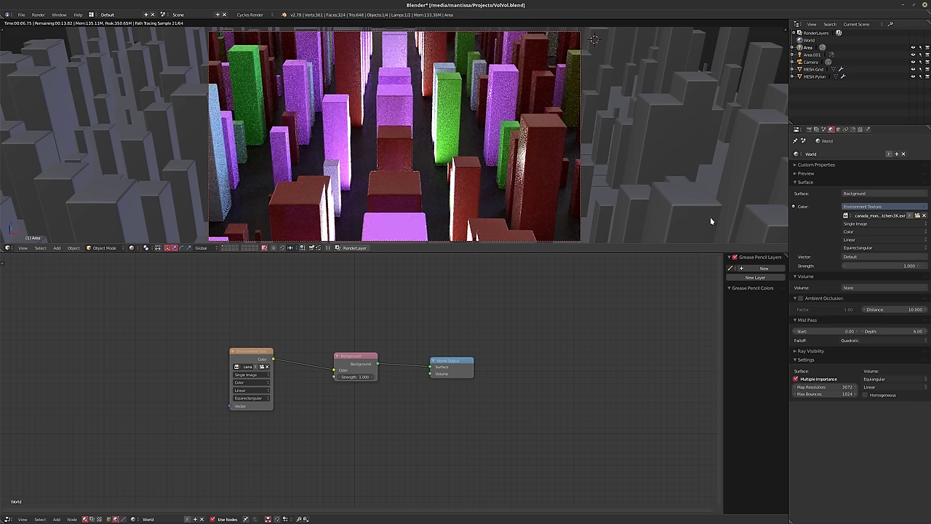
- Make the world Volume a Volume Scatter, place its node below Background, and show render settings
click(894, 287)
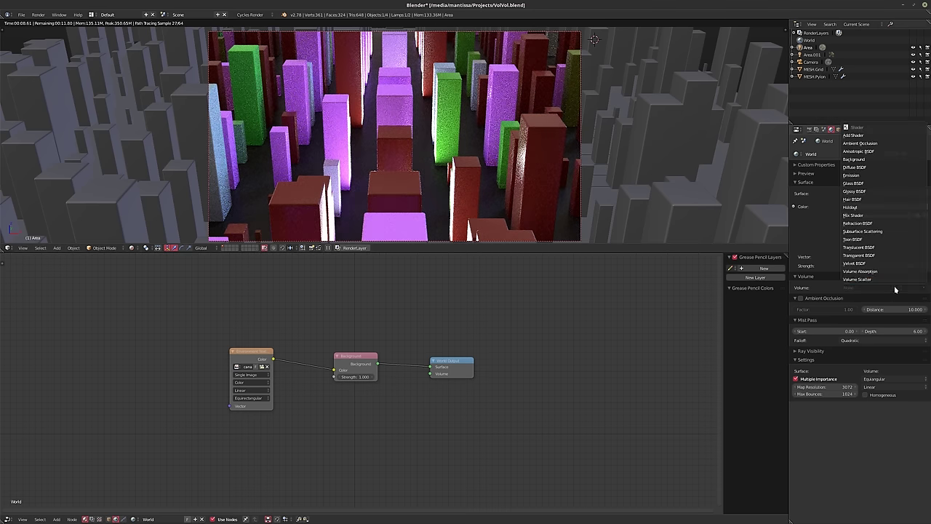
click(894, 279)
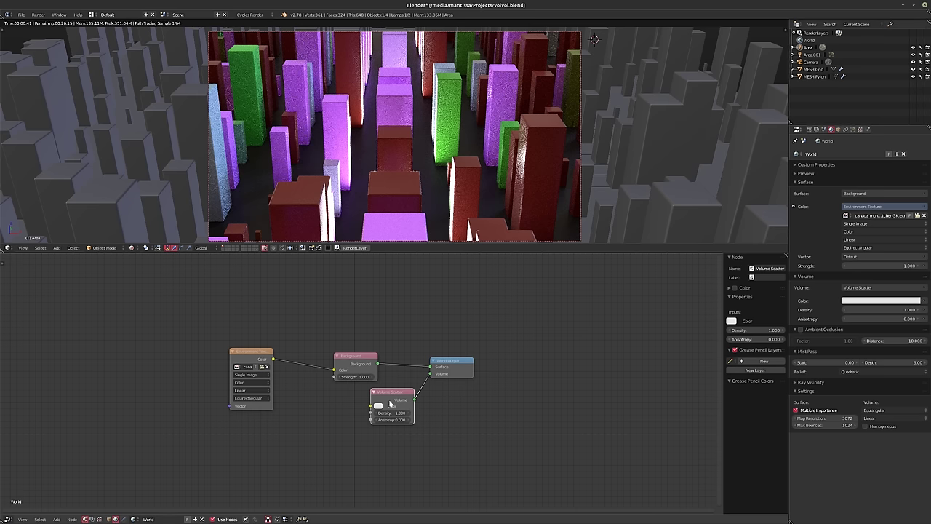
drag(391, 402, 355, 410)
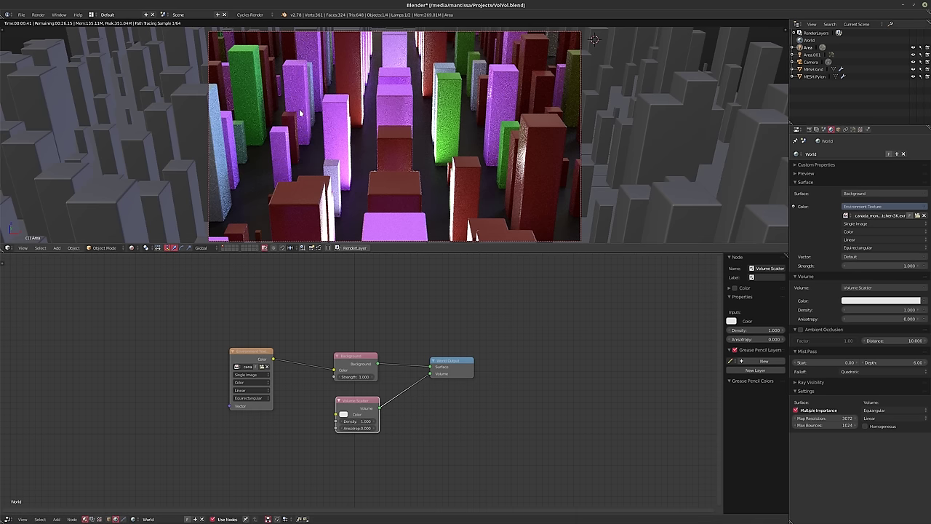
click(809, 129)
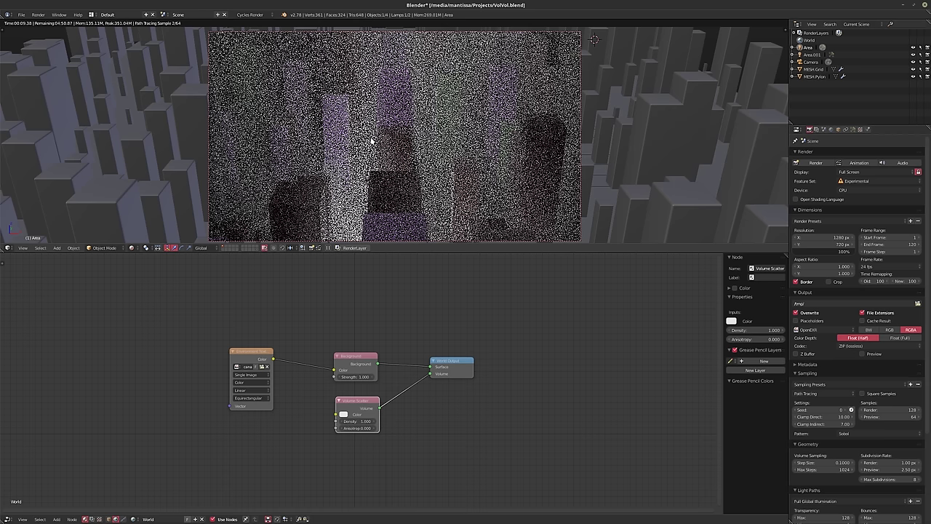
- Return to the World properties while the fog-filled city preview keeps refining
click(831, 129)
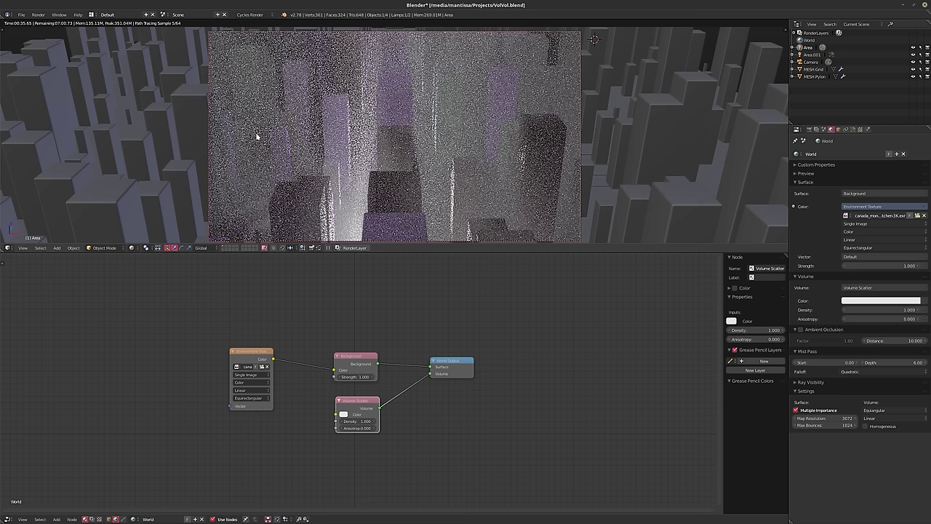
- Toggle lamp Area.001's visibility and remove the Volume Scatter from the world volume
click(914, 55)
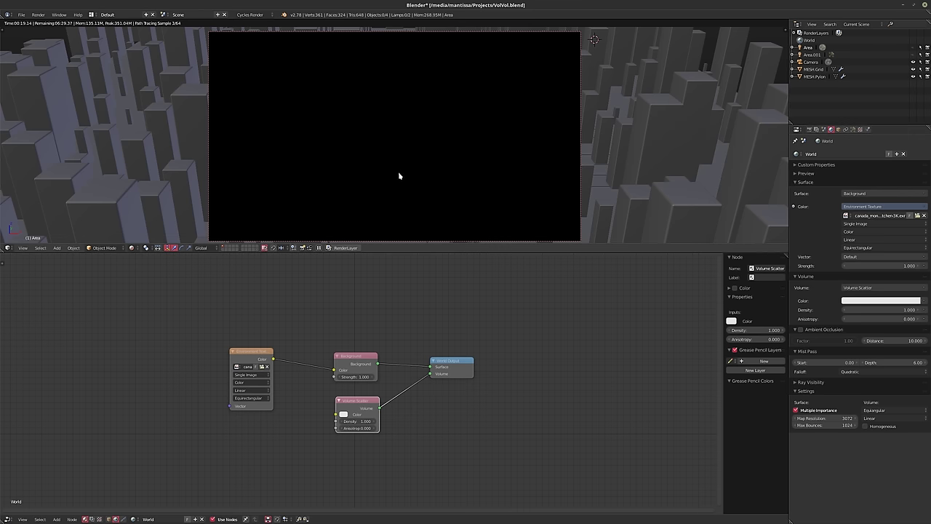
click(928, 289)
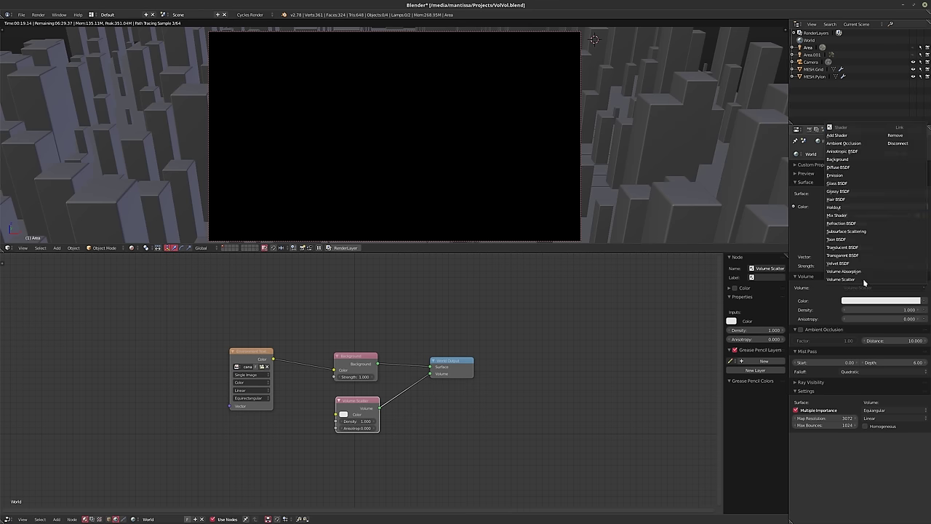
click(901, 138)
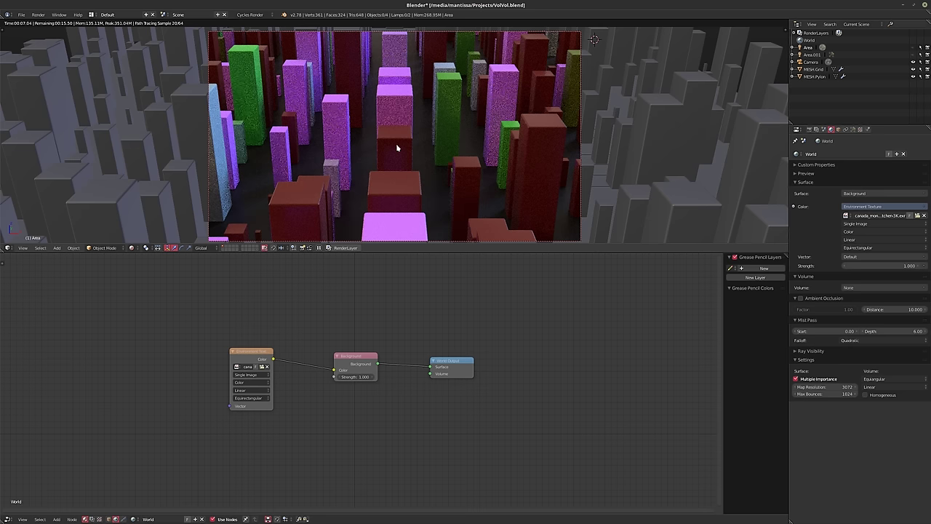
- From camera view, add a round cube and Subdivide Smooth its mesh twice in Edit Mode
key(shift+c)
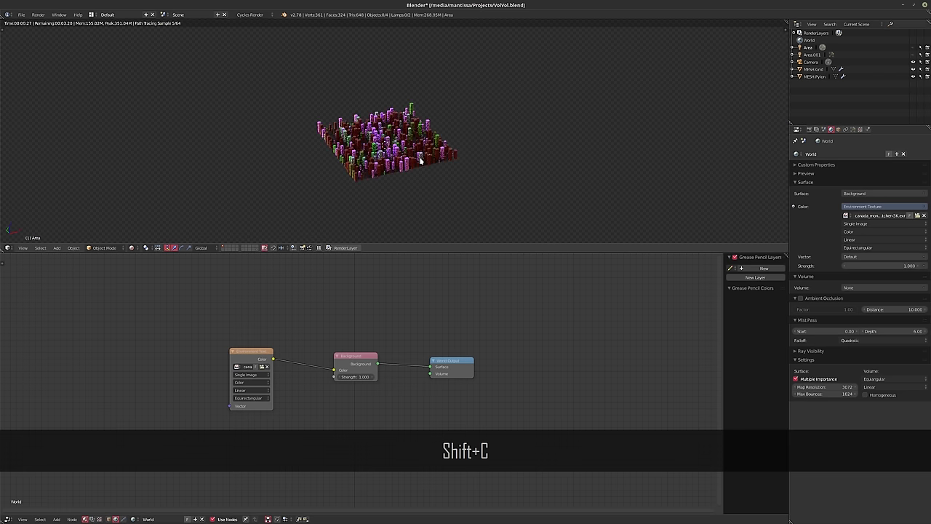
key(KP_0)
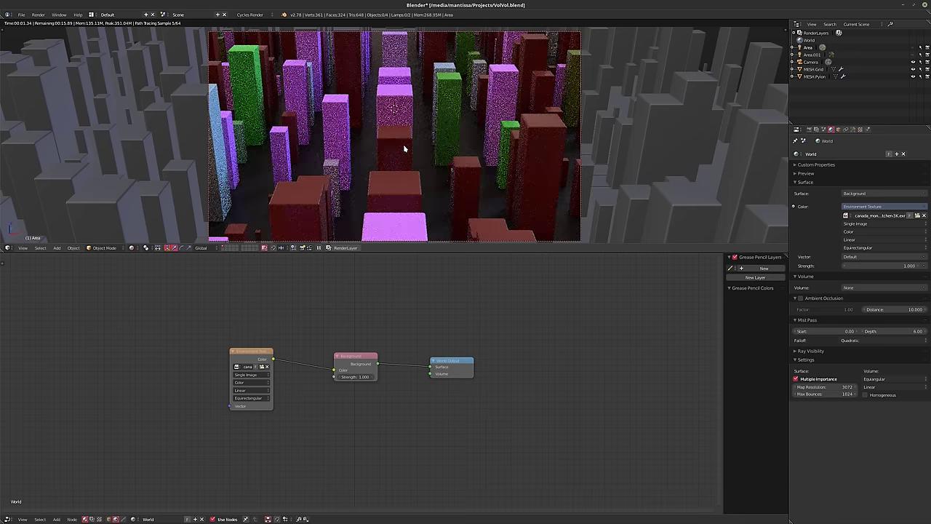
key(shift+a)
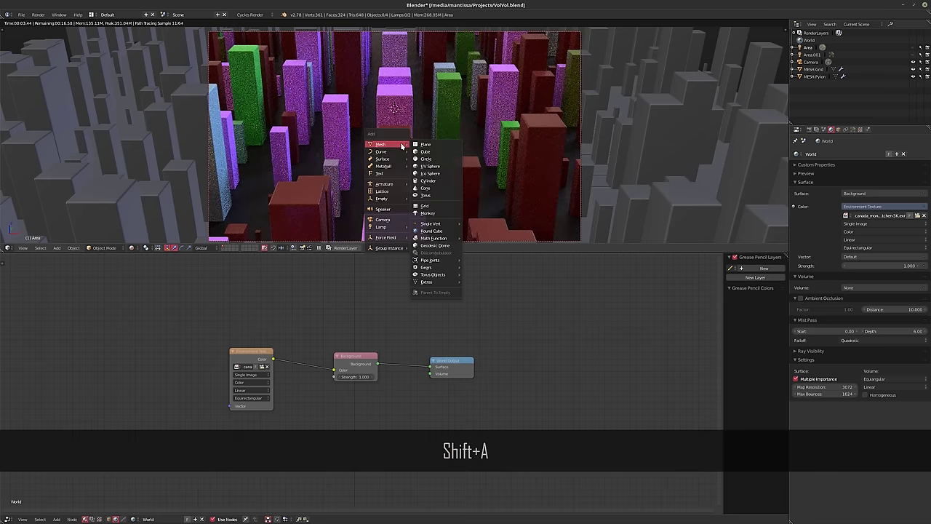
click(432, 230)
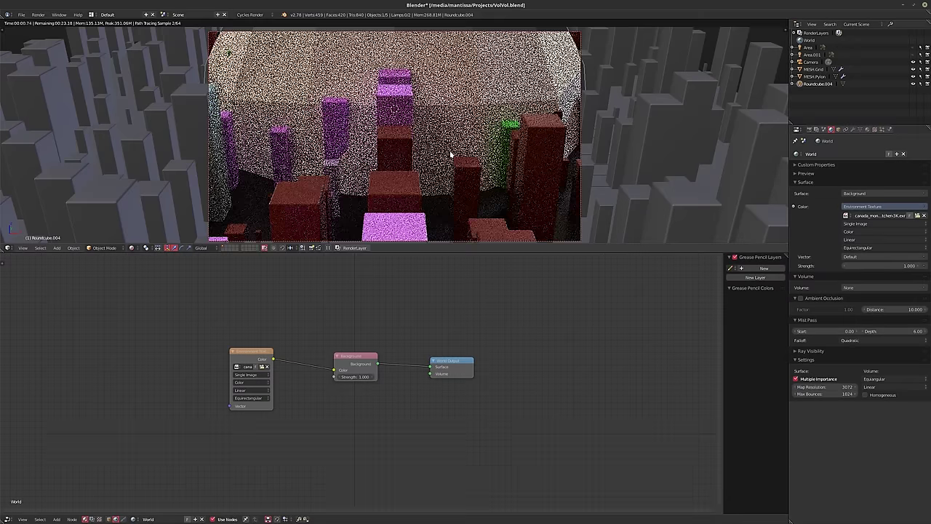
key(shift+z)
key(Tab)
key(w)
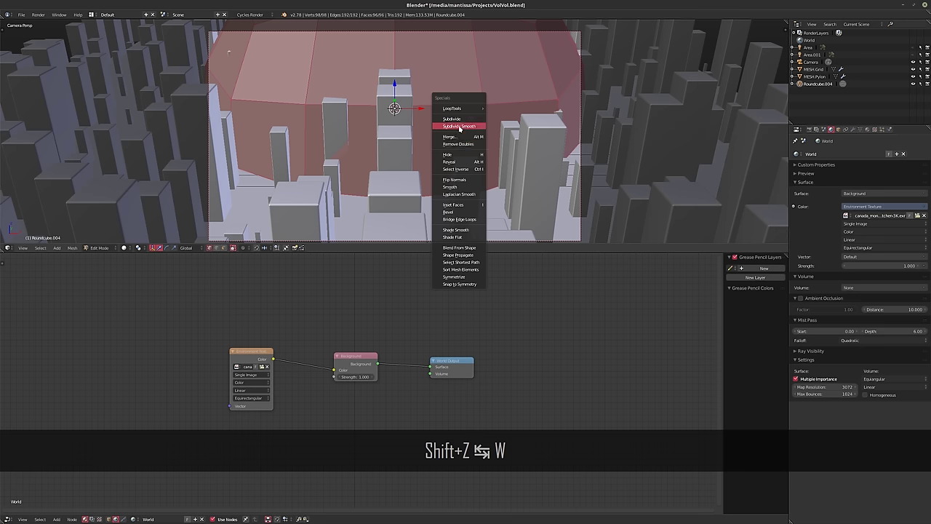
click(459, 127)
key(w)
click(459, 128)
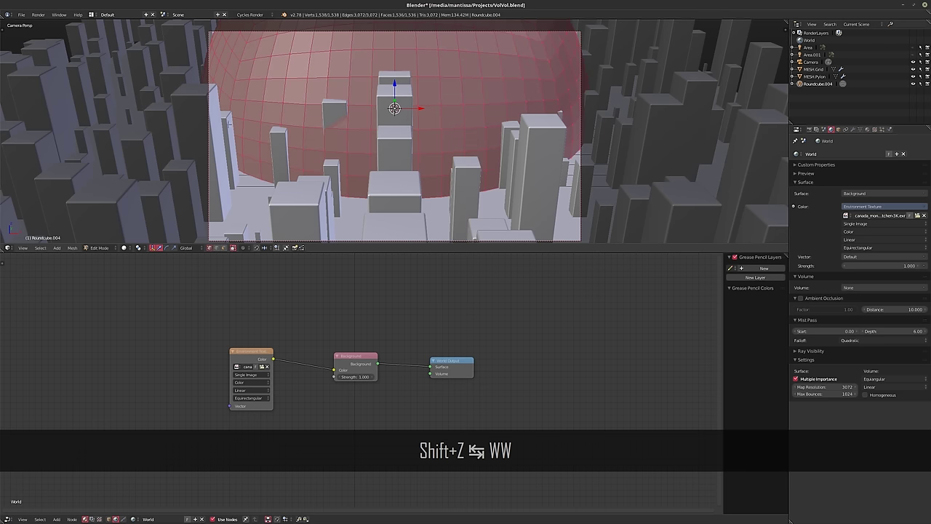
- Shade the sphere smooth, move it along global Y, and scale its mesh by 1.339
key(t)
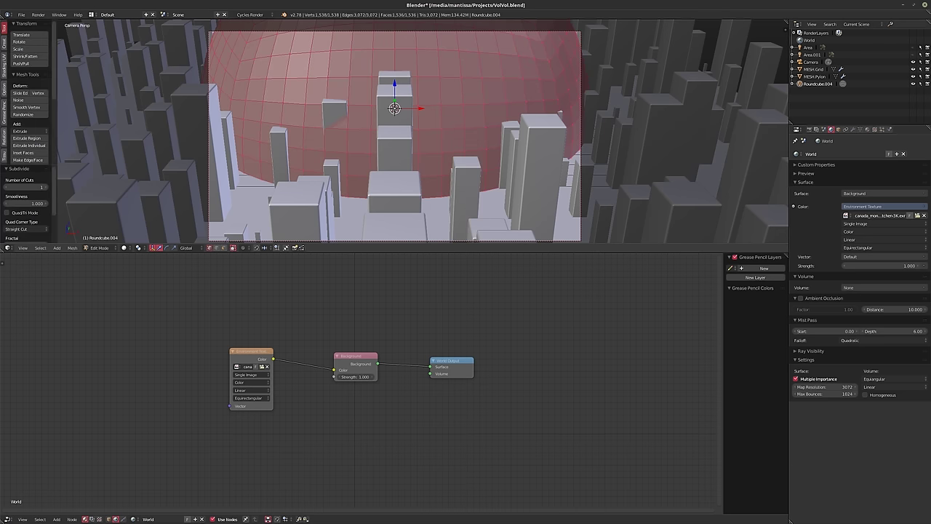
key(Tab)
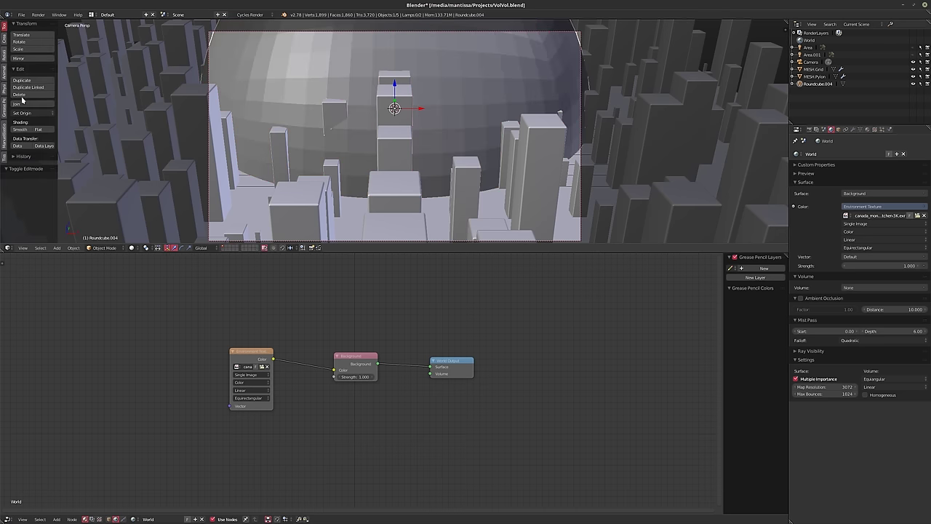
click(19, 129)
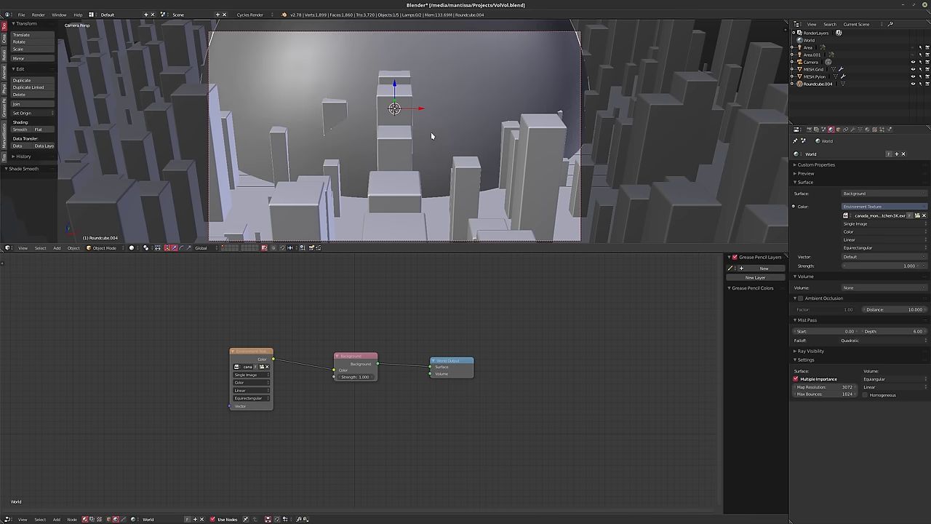
drag(396, 103, 412, 146)
key(ctrl+z)
key(g)
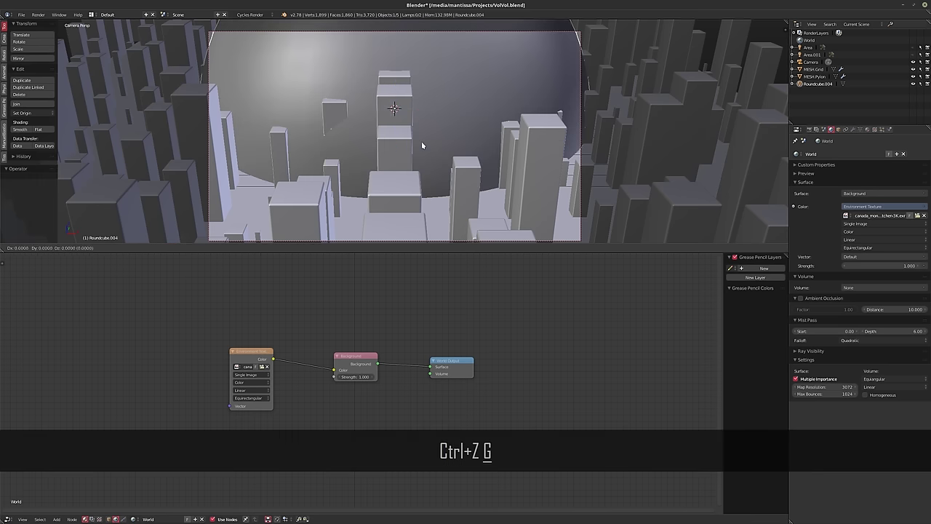
key(y)
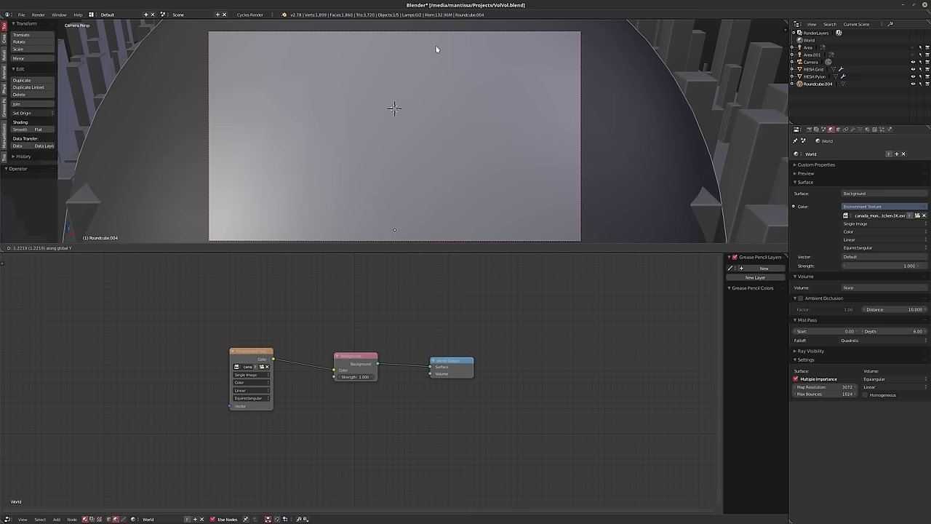
click(448, 44)
key(Tab)
key(s)
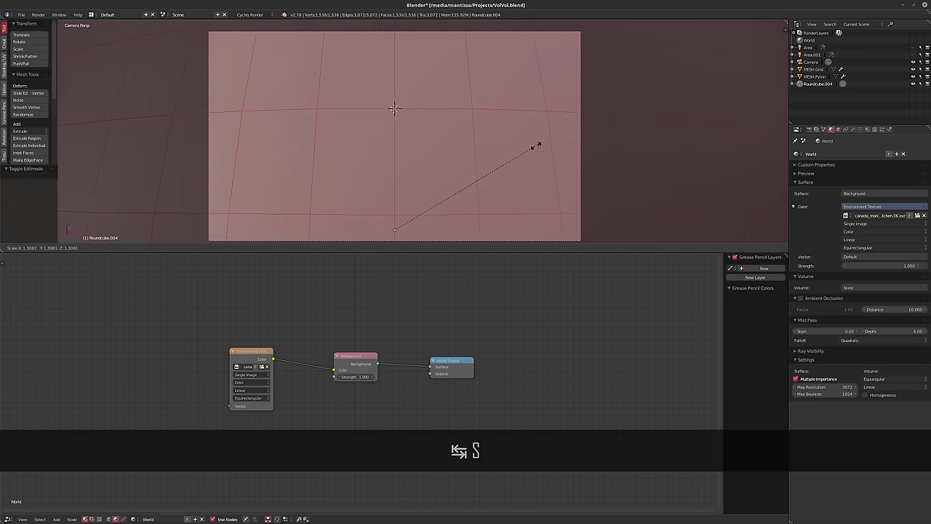
click(540, 146)
key(Tab)
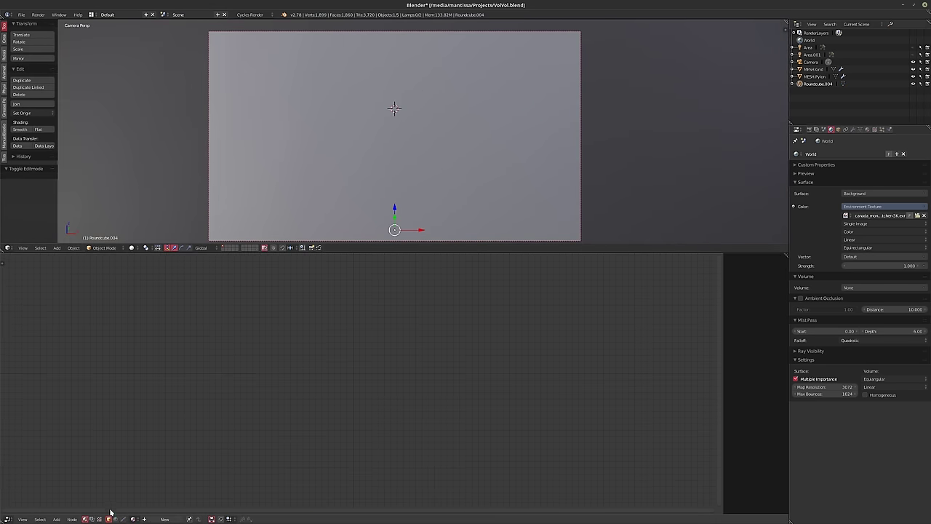
- Create a new material for the sphere and delete its Diffuse BSDF node
click(165, 519)
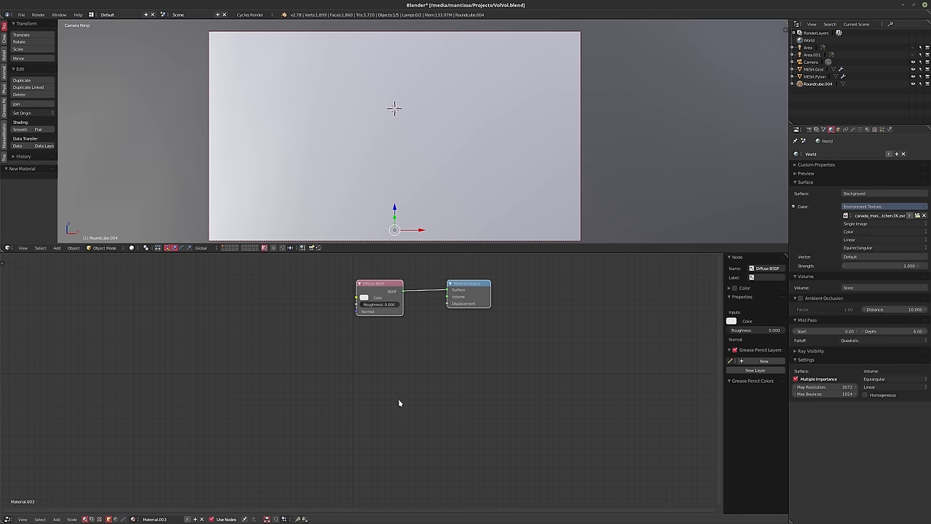
drag(350, 322, 268, 421)
drag(432, 359, 383, 455)
middle_drag(240, 420, 274, 409)
click(274, 410)
key(Delete)
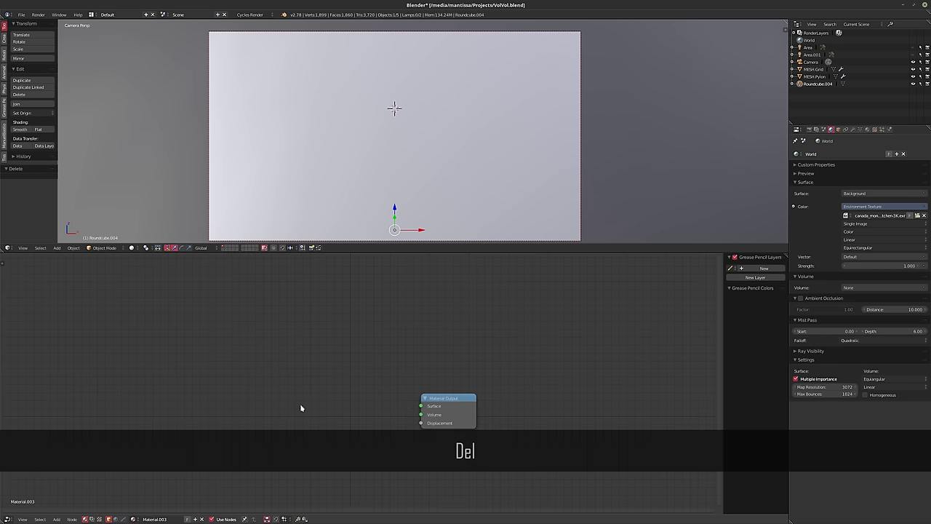
- Wire a new Volume Scatter into the Material Output Volume and switch to rendered view
key(shift+a)
key(Escape)
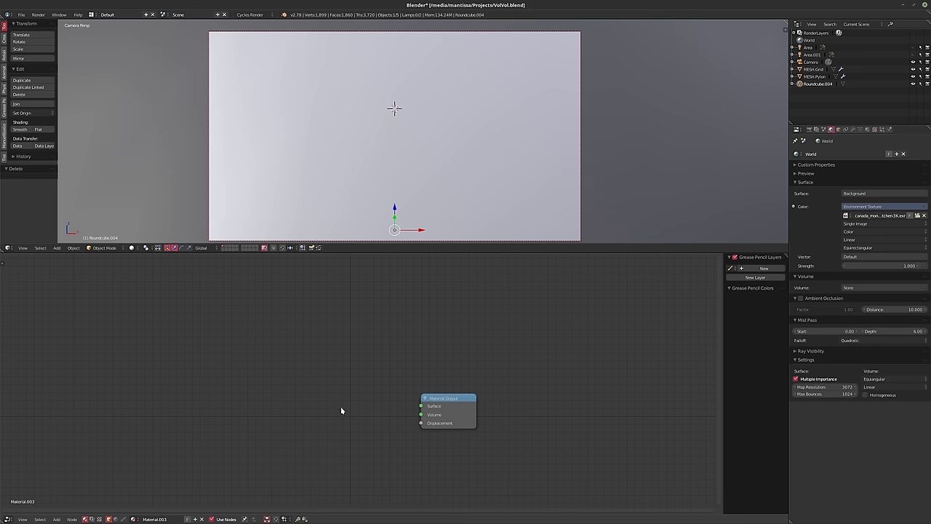
key(shift+a)
mouse_move(294, 438)
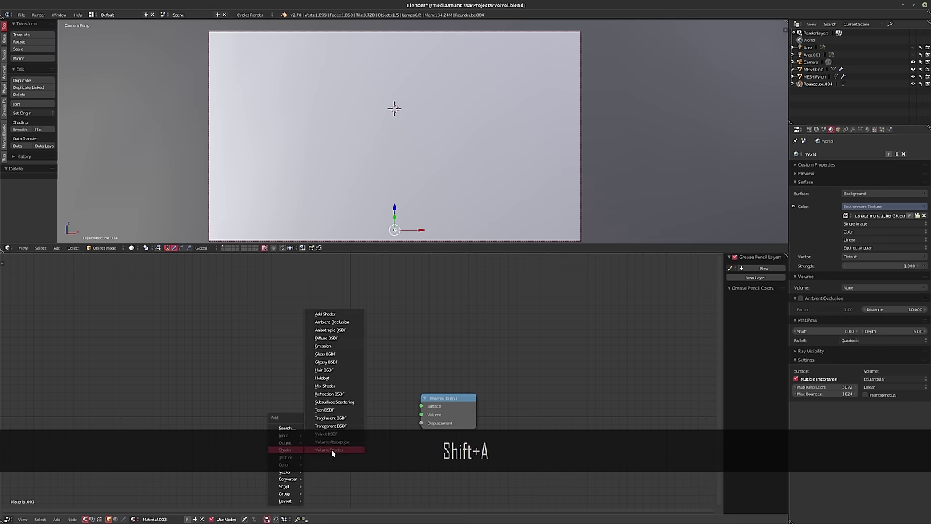
click(331, 451)
click(266, 390)
drag(321, 403, 421, 414)
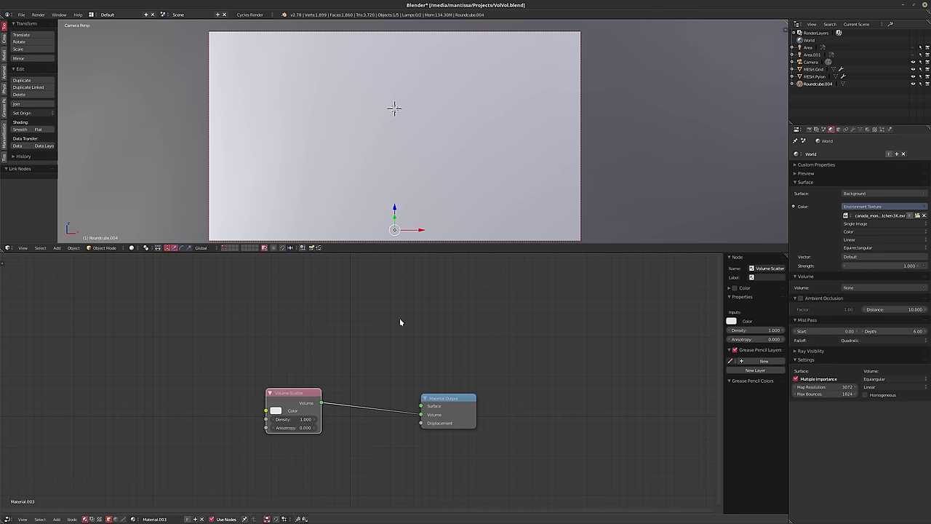
key(shift+z)
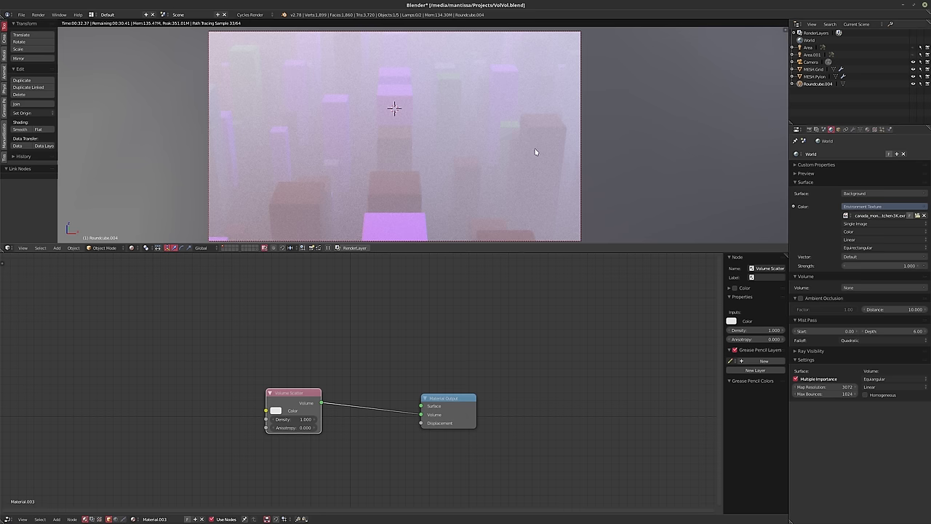
- Shrink the sphere mesh to about 0.49, then check the modifier and render settings
key(Tab)
key(s)
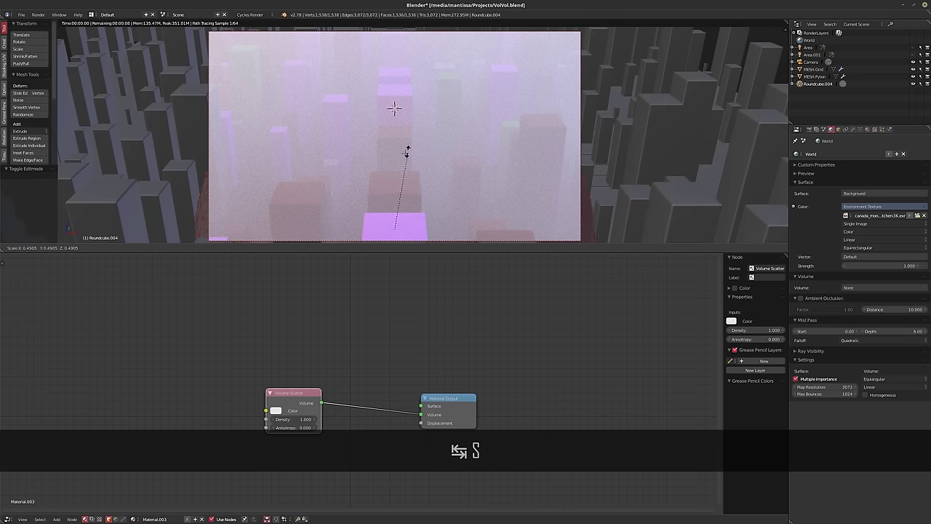
click(398, 161)
key(Tab)
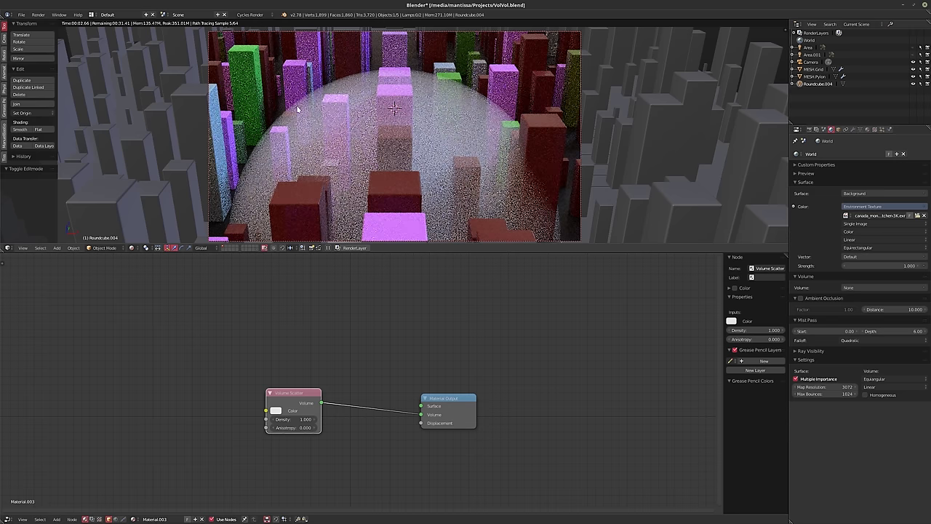
click(853, 129)
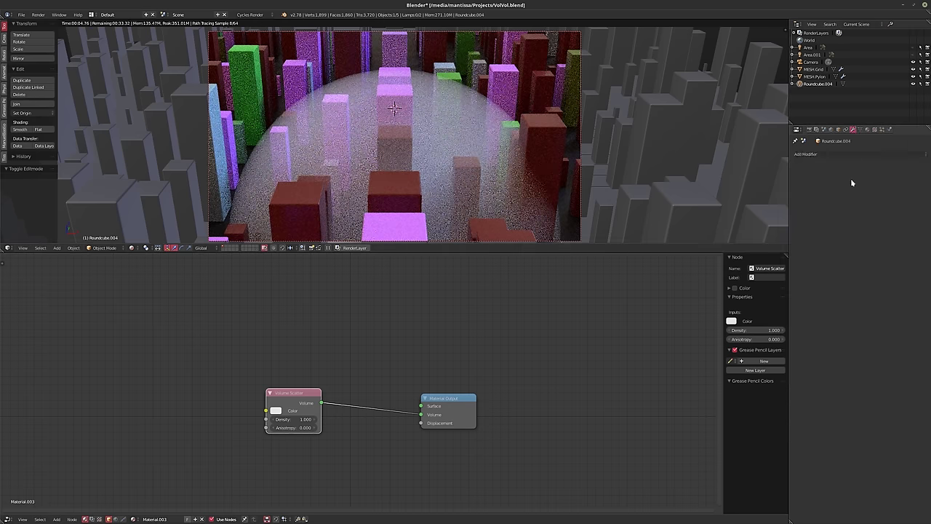
click(810, 129)
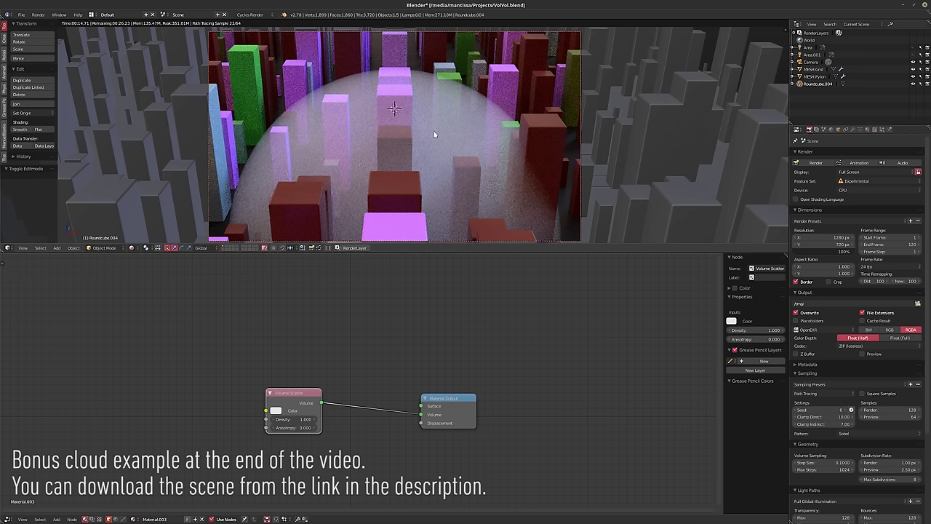
- Scale the sphere mesh up past the camera view and return to rendered preview
key(shift+z)
key(Tab)
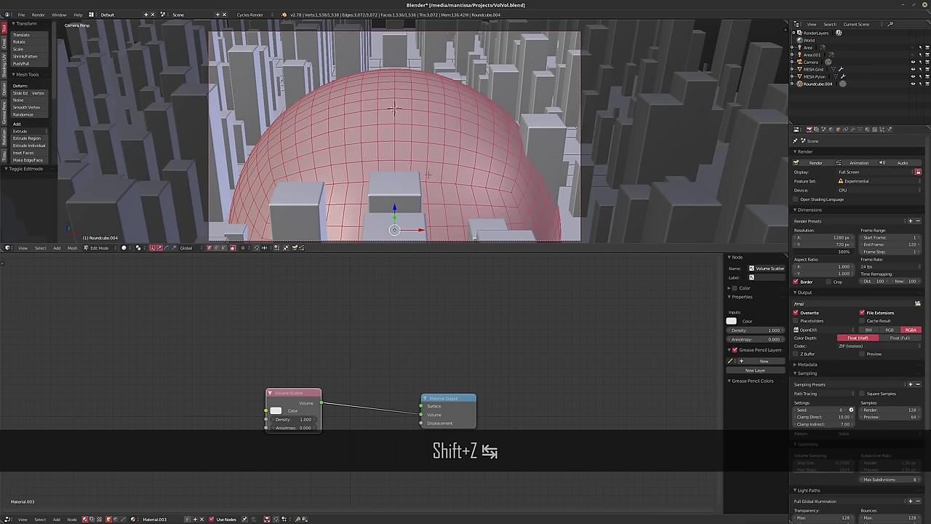
key(s)
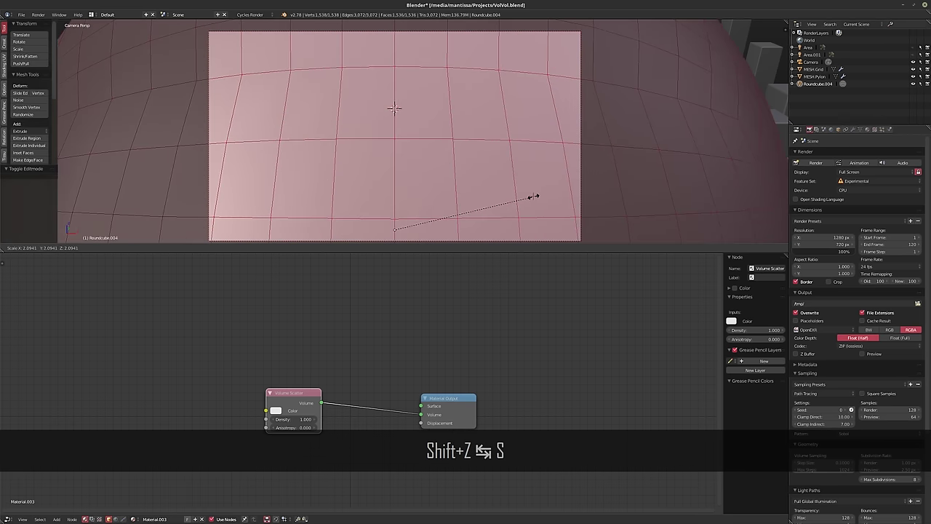
click(526, 198)
key(Tab)
middle_drag(293, 417, 323, 351)
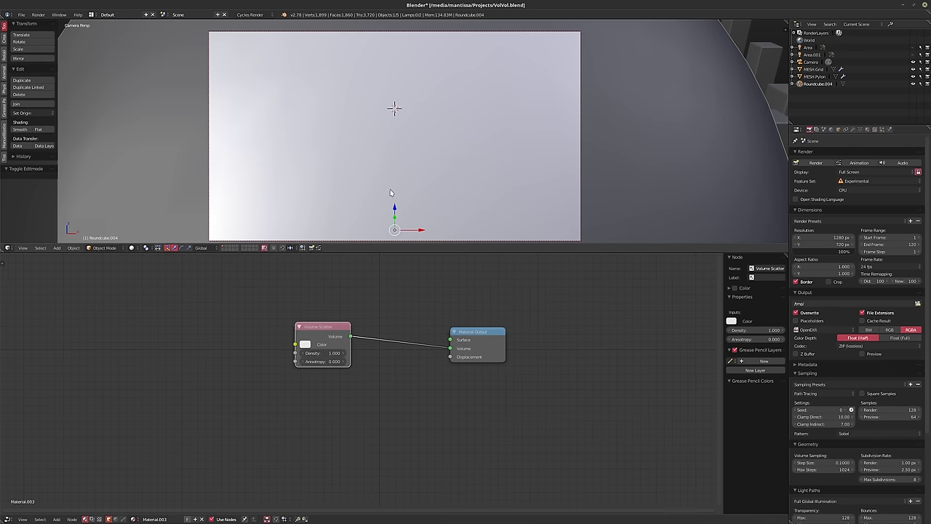
key(shift+z)
- Move the Volume Scatter node up-left to make room for another shader node
middle_drag(324, 319, 366, 307)
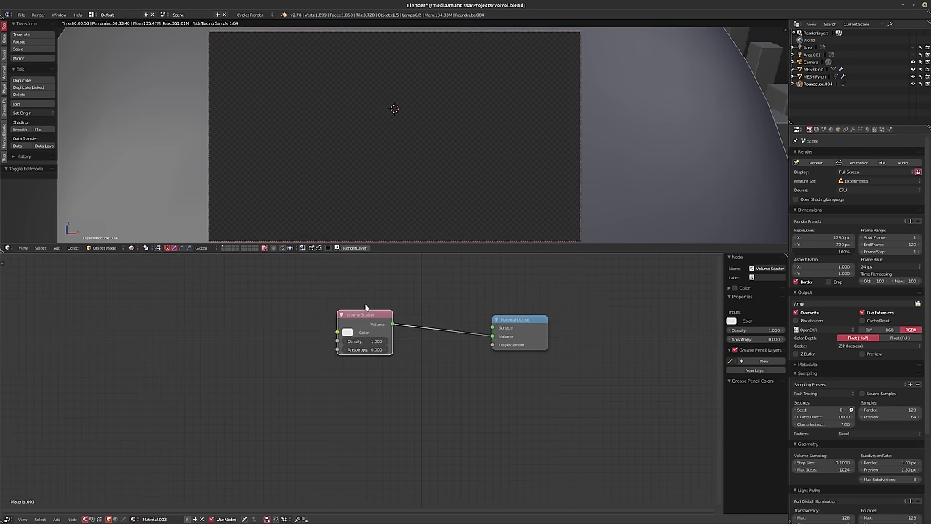
drag(349, 314, 266, 281)
middle_drag(354, 356, 386, 399)
key(shift+a)
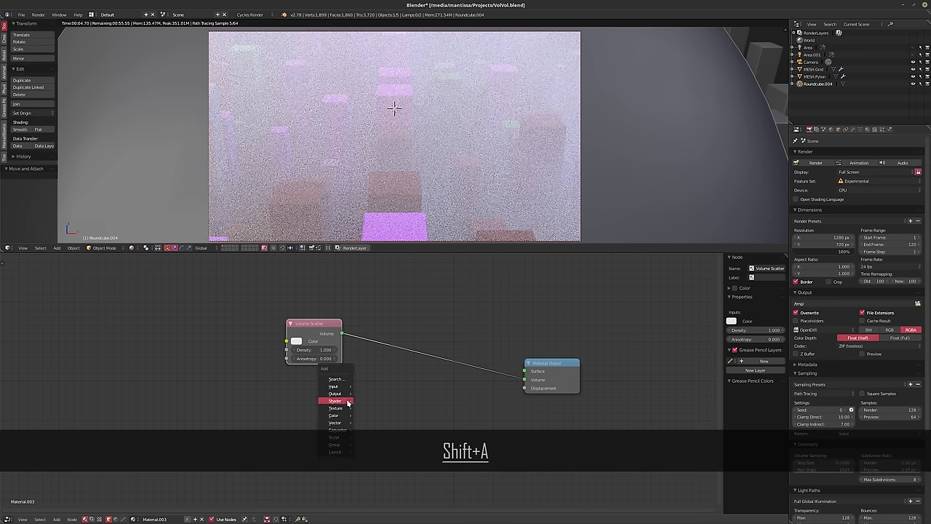
key(Escape)
key(shift+a)
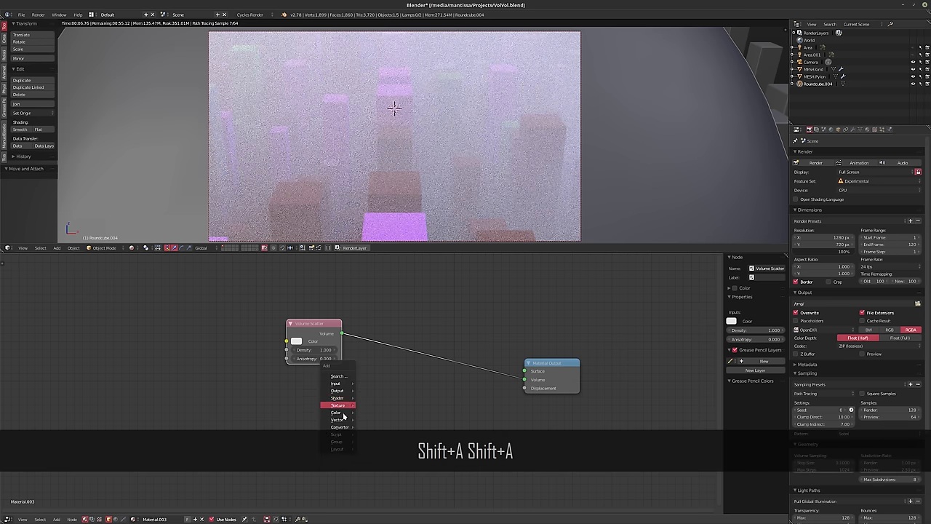
- Add a Volume Absorption node and connect it to the Material Output Volume
mouse_move(347, 398)
click(390, 393)
click(376, 384)
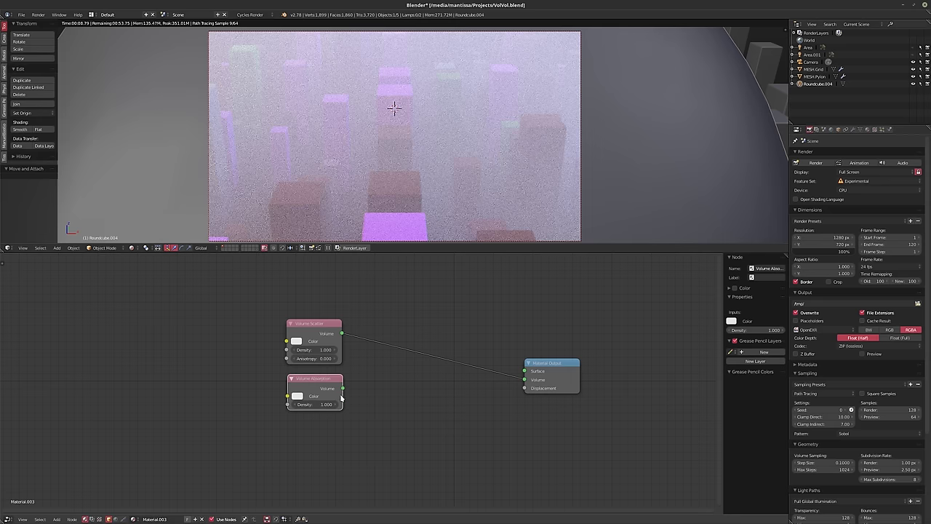
drag(341, 388, 525, 381)
- Set the Volume Absorption Density to 10
middle_drag(353, 413, 425, 431)
scroll(364, 432, up, 2)
middle_drag(364, 432, 359, 443)
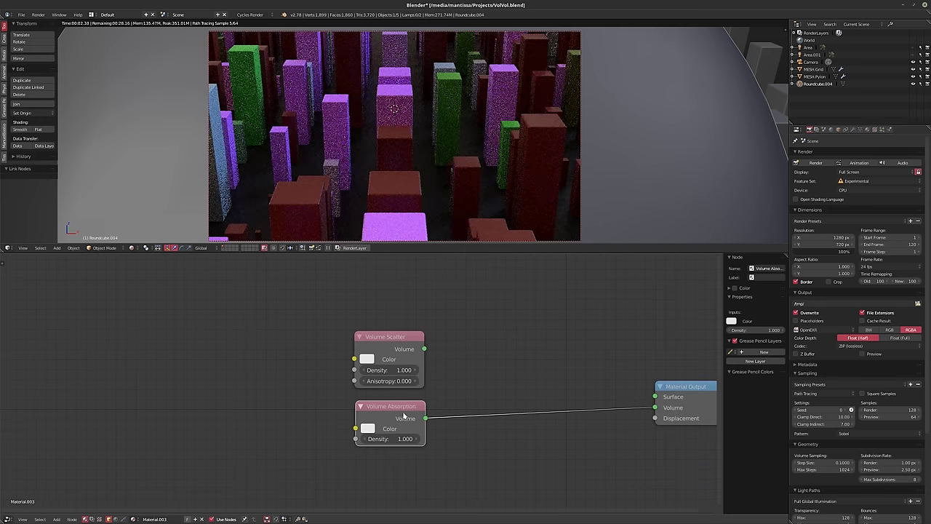
middle_drag(513, 442, 451, 426)
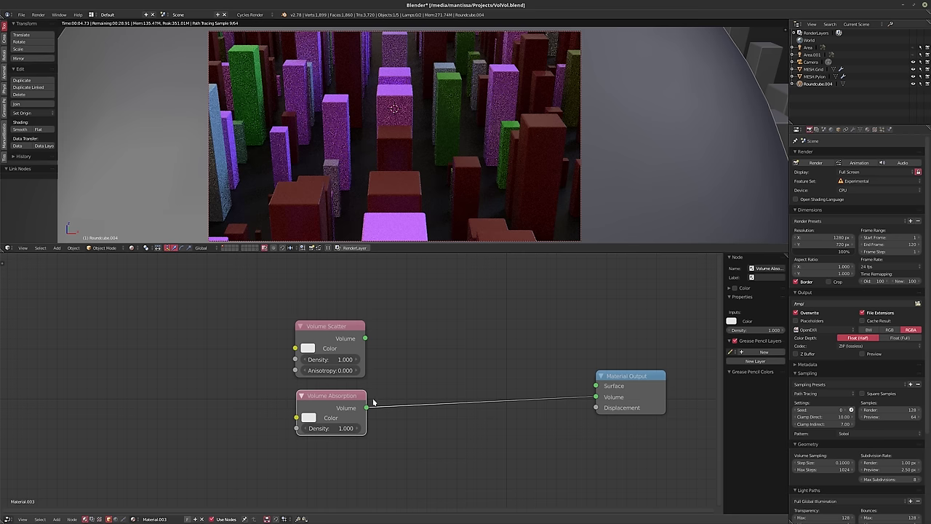
middle_drag(400, 381, 422, 391)
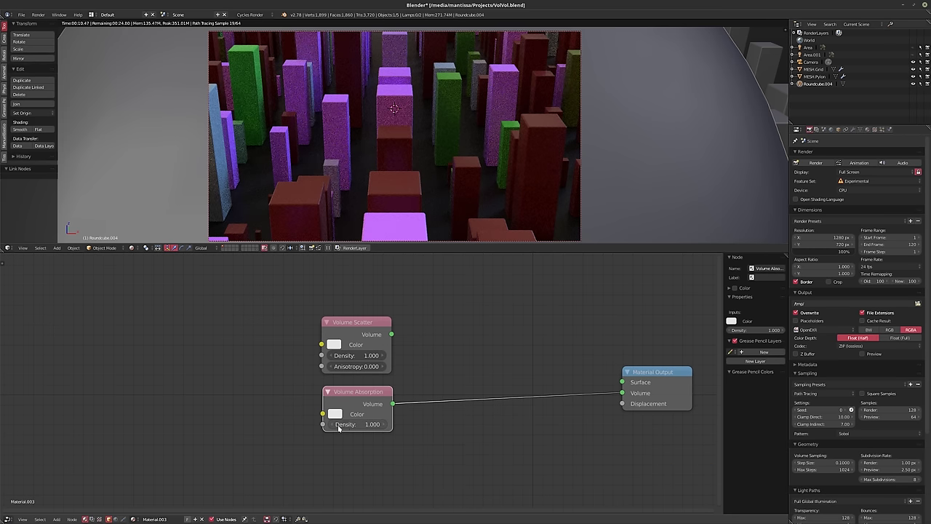
click(363, 424)
text(10)
key(Return)
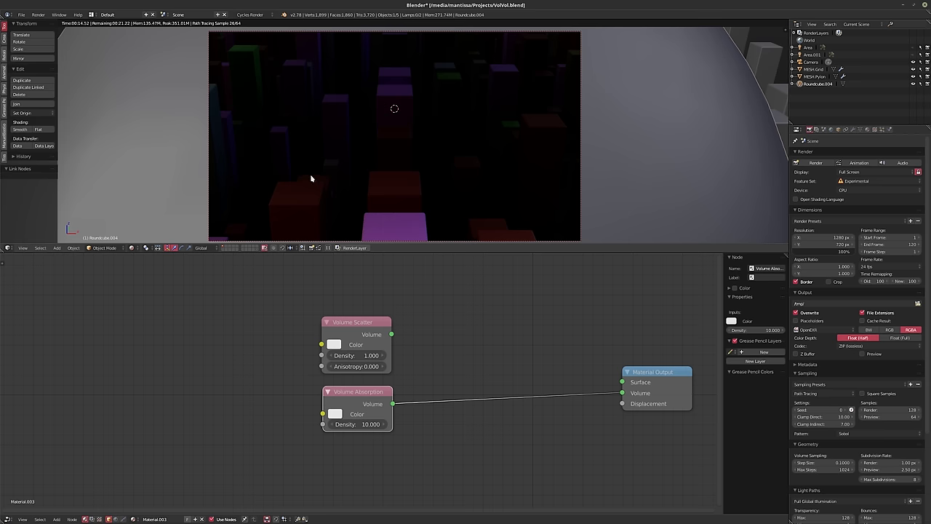
- Confirm absorption Density 10 and insert an Add Shader into the absorption-to-output link
middle_drag(472, 349, 450, 324)
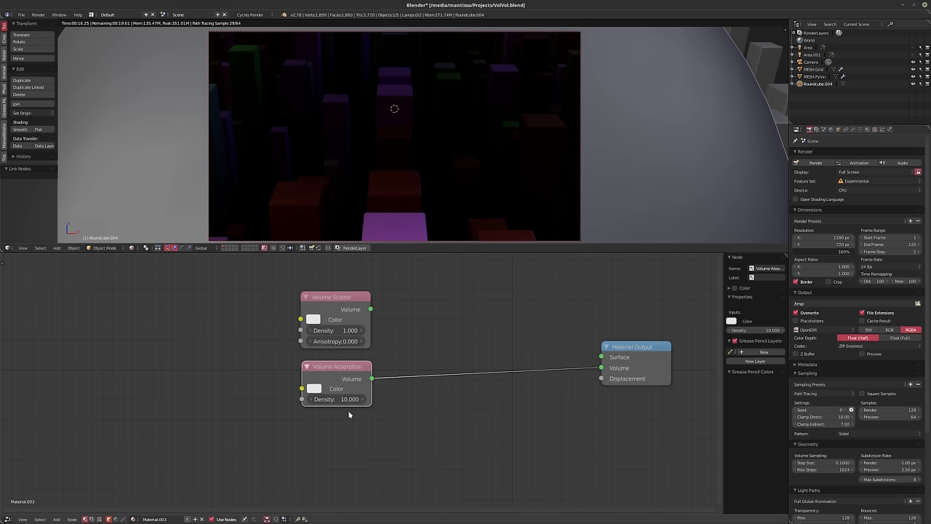
click(335, 399)
click(335, 399)
click(487, 426)
key(shift+a)
mouse_move(472, 399)
key(Escape)
key(shift+a)
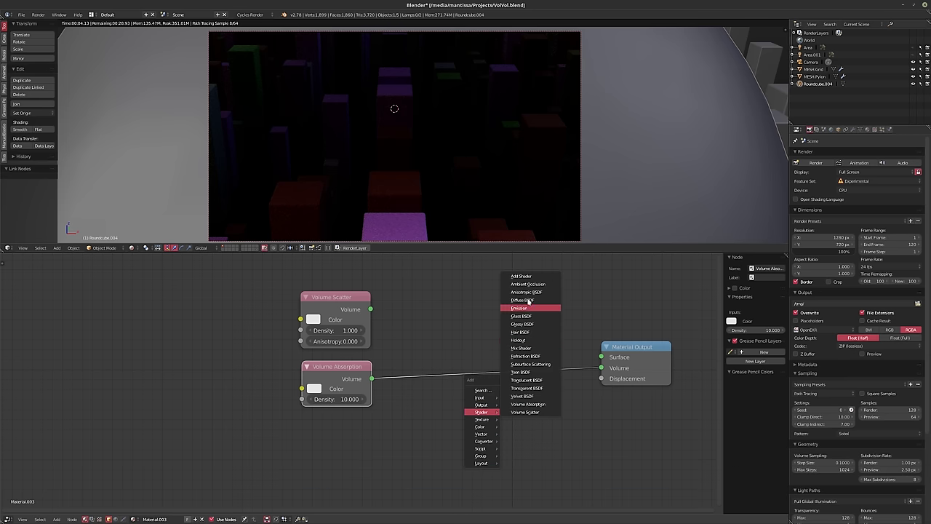
click(521, 277)
click(489, 358)
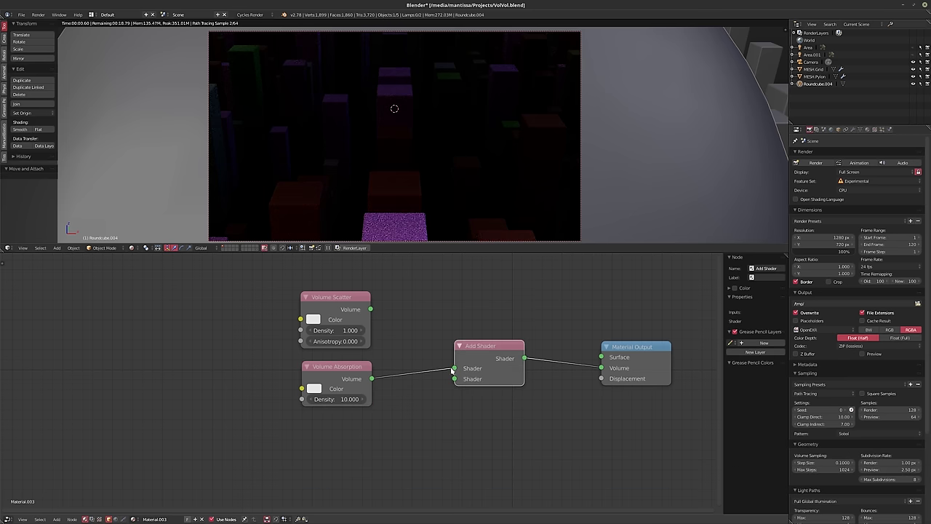
drag(453, 368, 454, 378)
- Connect Volume Scatter to the Add Shader and arrange the scatter and absorption nodes
drag(370, 309, 457, 369)
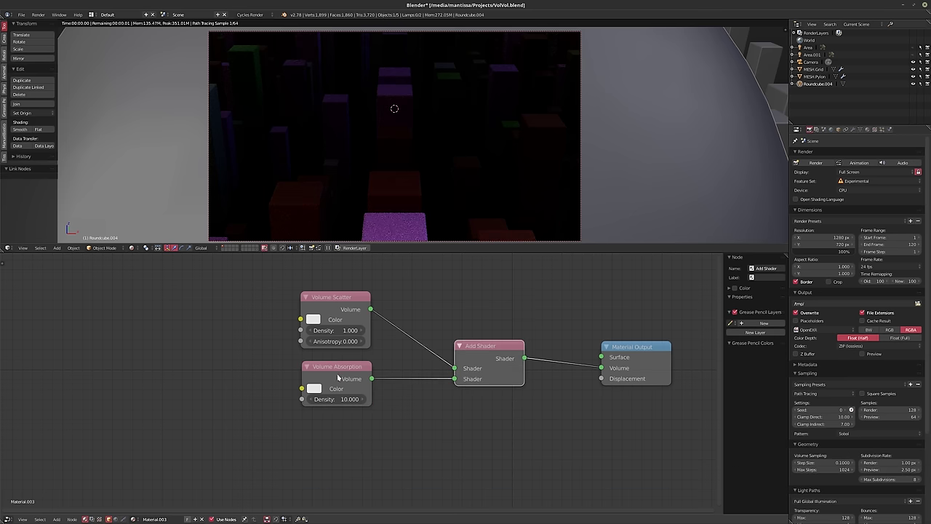
drag(337, 367, 329, 388)
drag(335, 300, 322, 316)
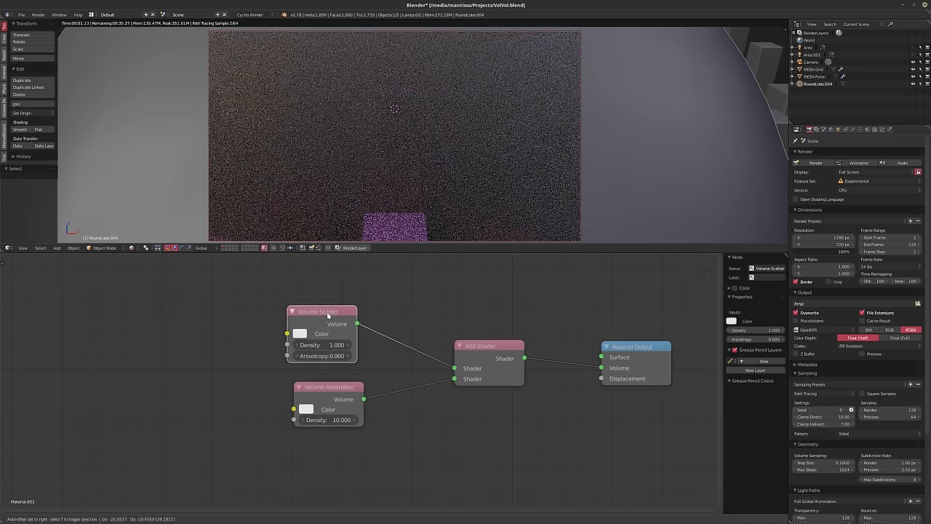
drag(363, 387, 356, 376)
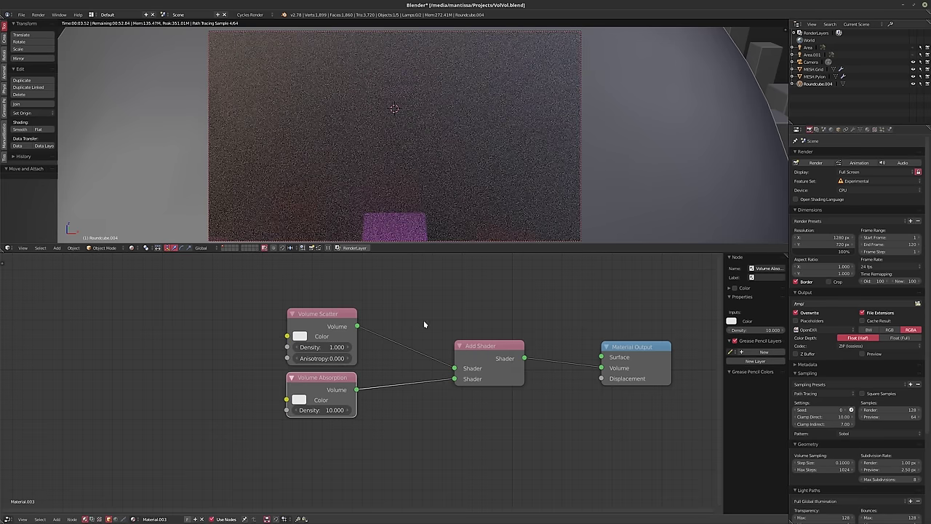
drag(500, 357, 498, 354)
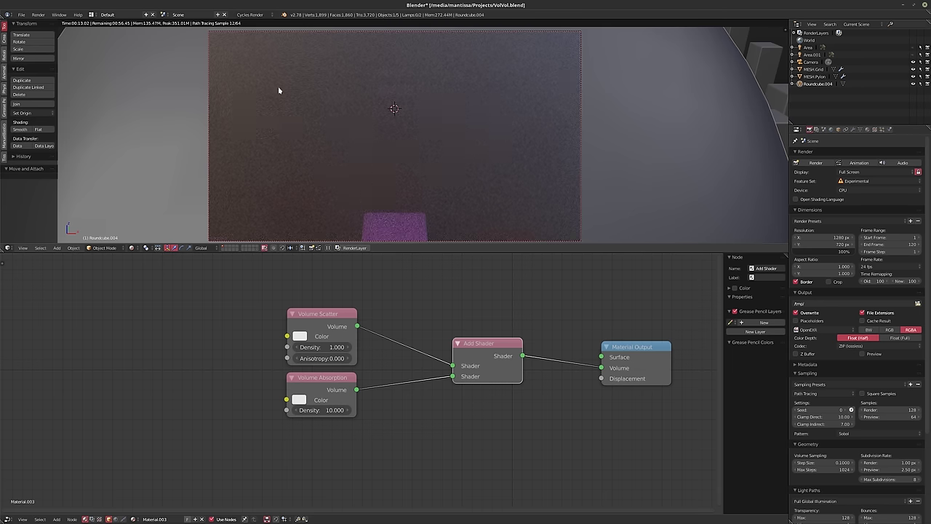
drag(322, 329, 322, 313)
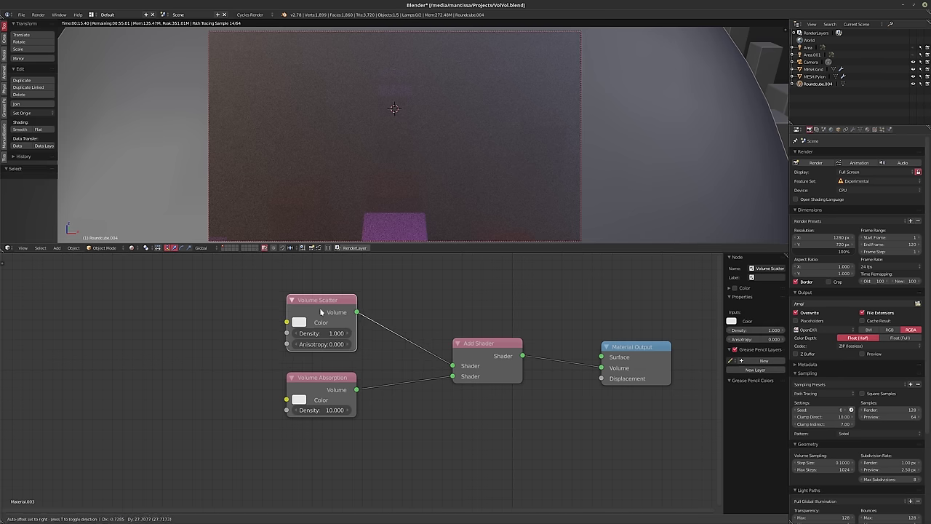
drag(325, 379, 321, 403)
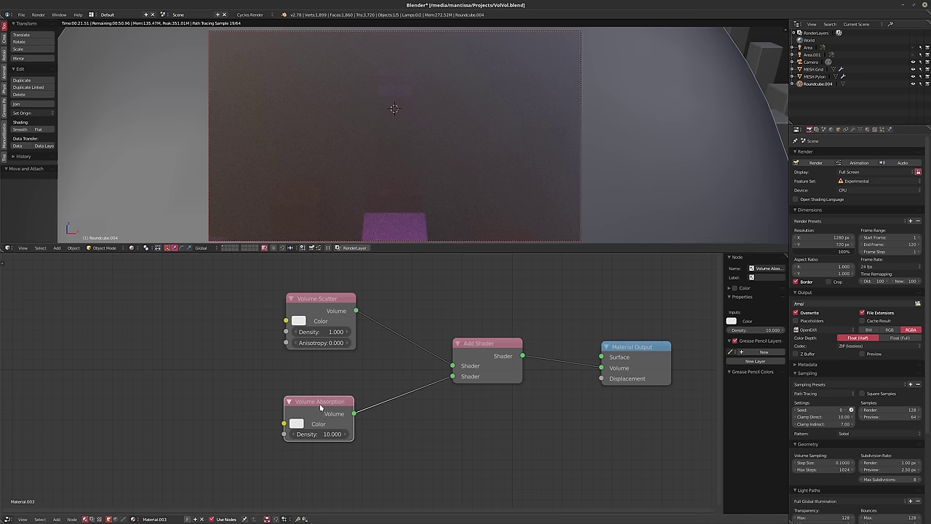
drag(320, 405, 322, 396)
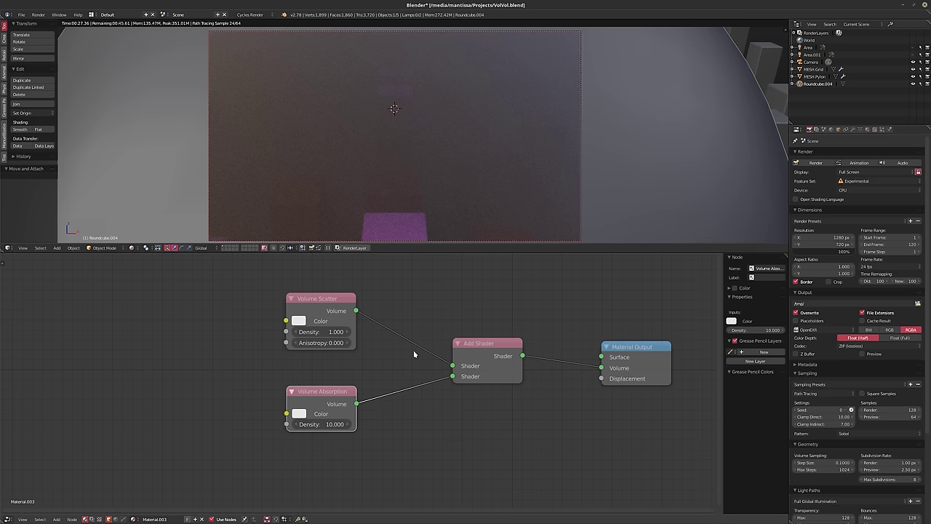
- Link Volume Scatter to Add Shader's top input and Add Shader to the Volume output
middle_drag(377, 339, 463, 363)
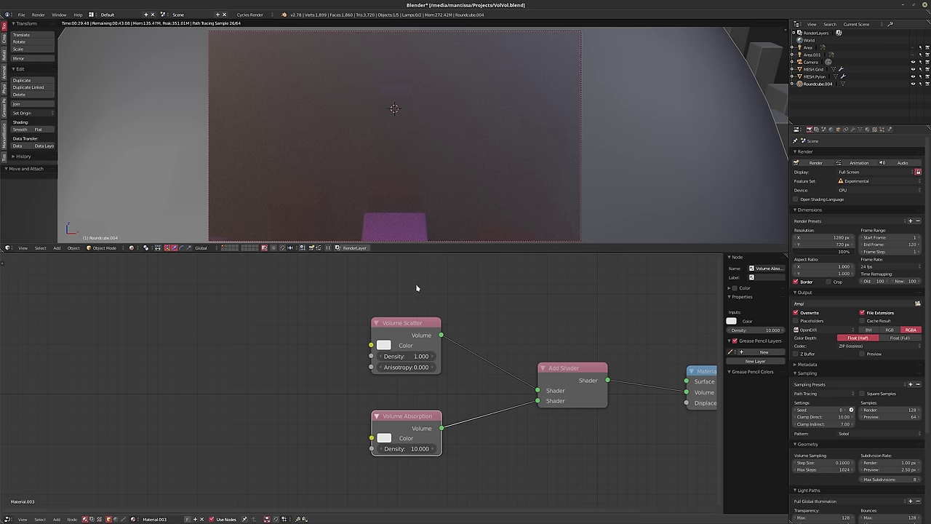
drag(440, 335, 537, 389)
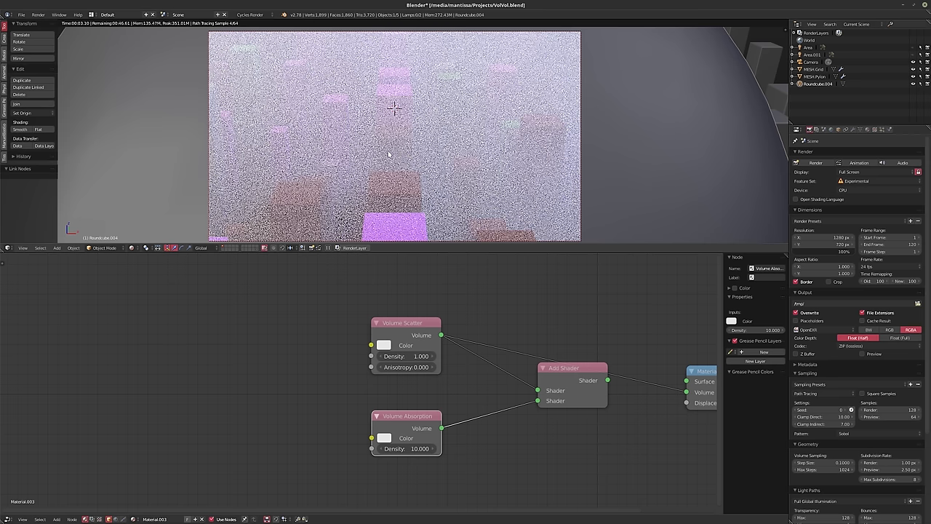
middle_drag(654, 356, 548, 330)
drag(500, 354, 580, 366)
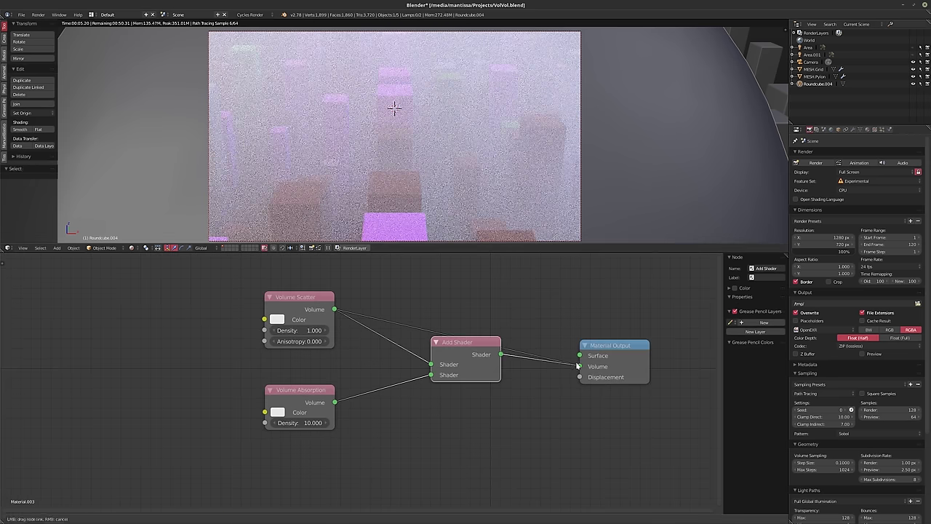
middle_drag(397, 385, 455, 400)
drag(364, 311, 365, 324)
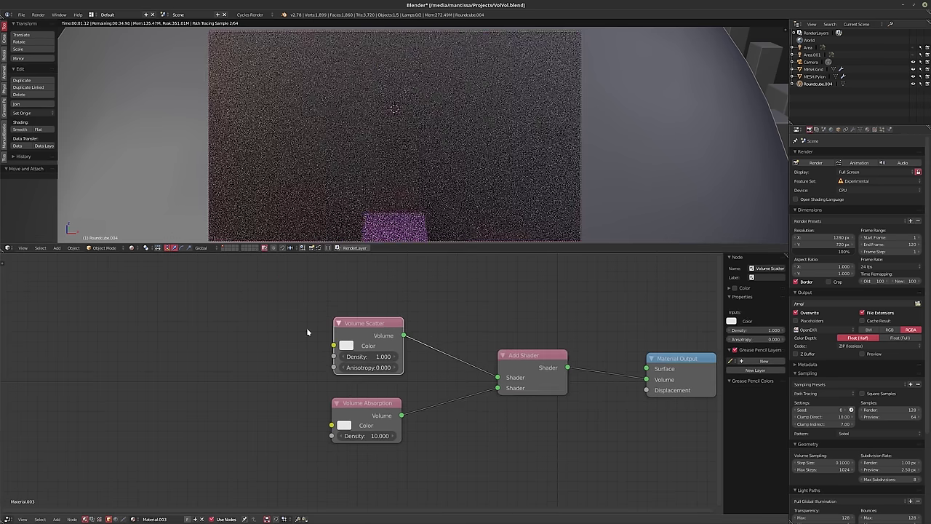
middle_drag(239, 327, 295, 331)
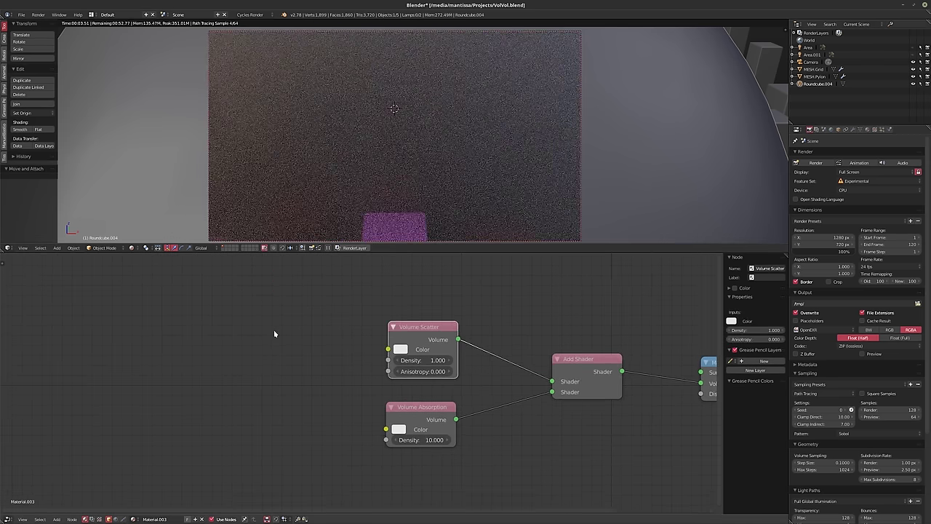
- Add a Noise Texture (scale 5.000) and link its Fac into the Volume Scatter node
key(shift+a)
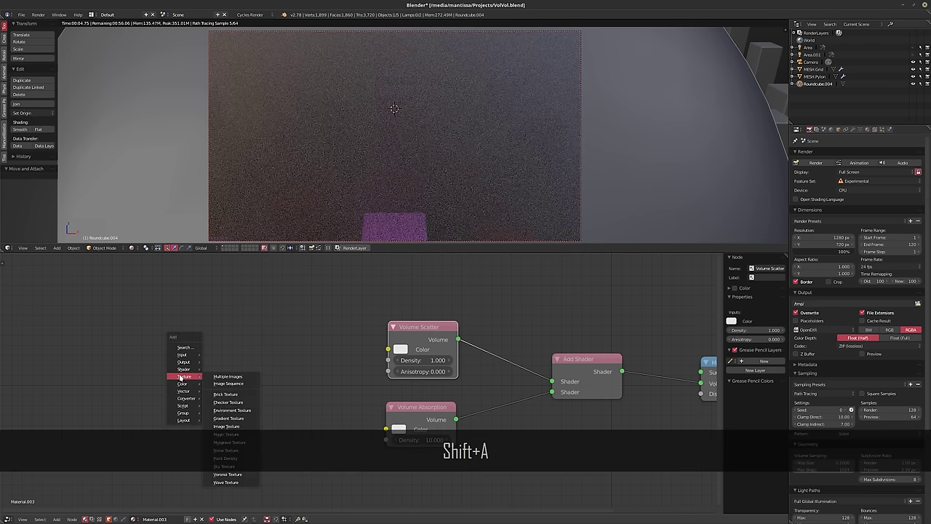
mouse_move(184, 377)
click(231, 452)
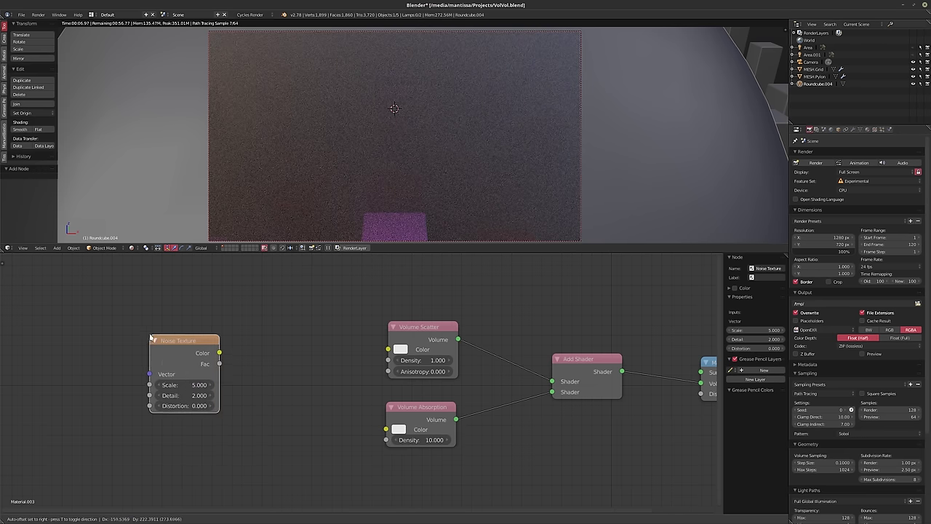
click(192, 347)
click(193, 347)
middle_drag(192, 348, 264, 360)
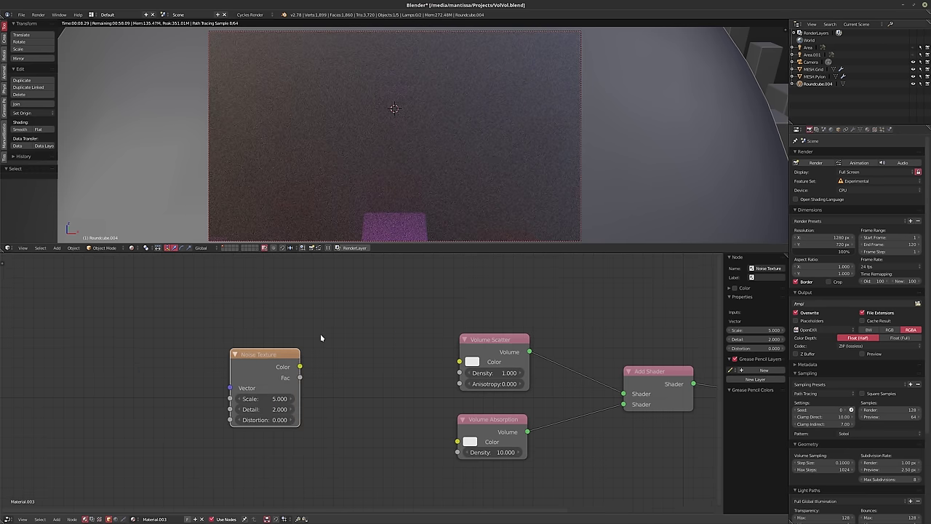
click(501, 338)
drag(489, 422, 494, 412)
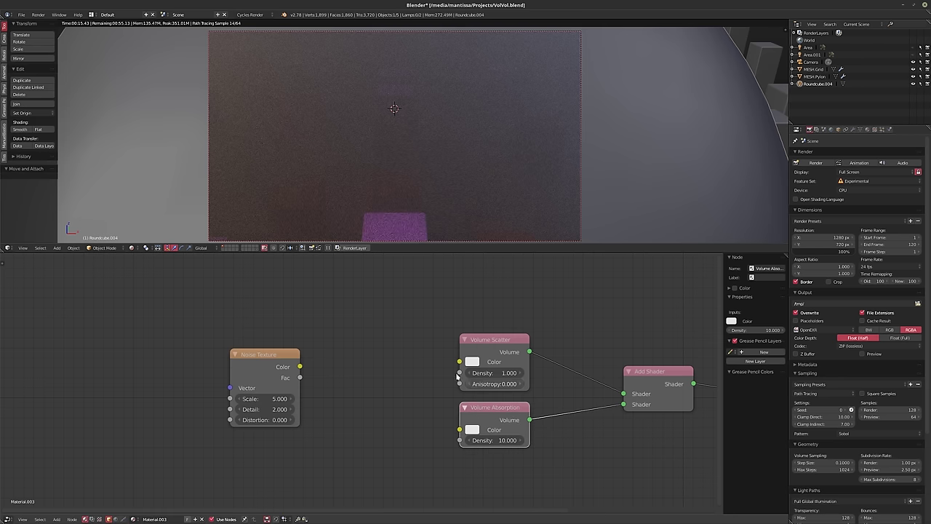
middle_drag(502, 360, 481, 336)
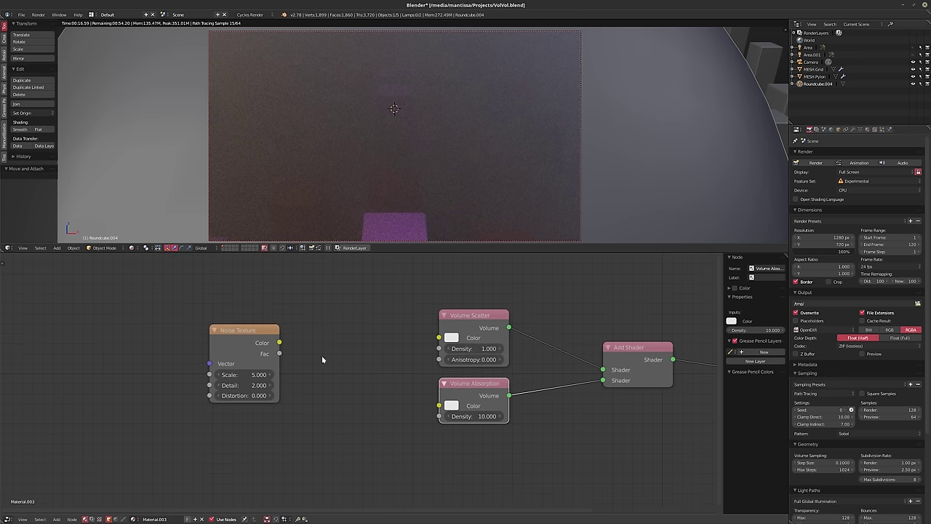
drag(246, 348, 216, 349)
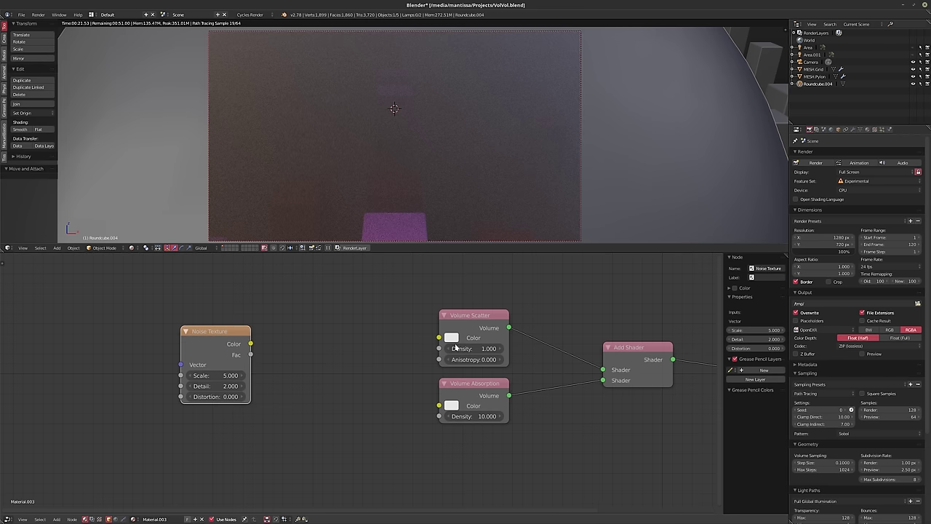
middle_drag(213, 344, 291, 362)
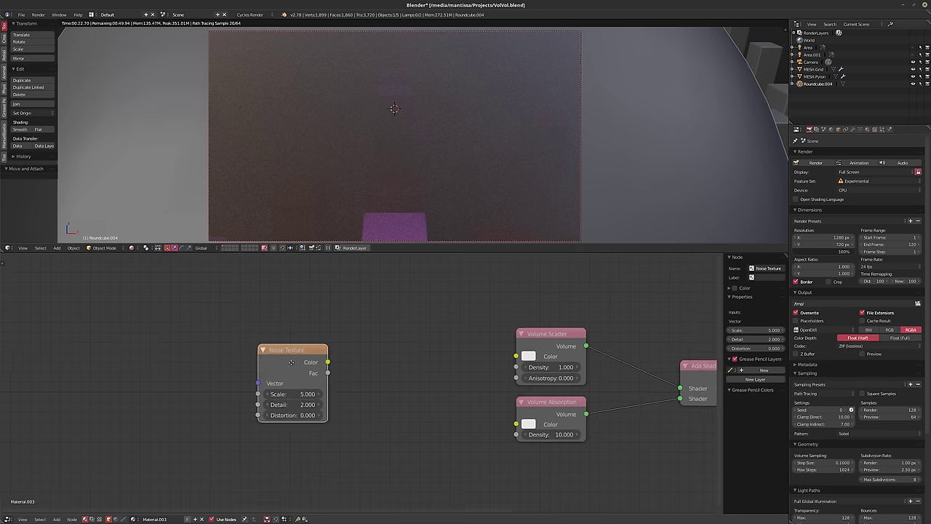
drag(327, 373, 516, 366)
- Drive the noise through Mapping from Texture Coordinate Object coordinates
key(ctrl+t)
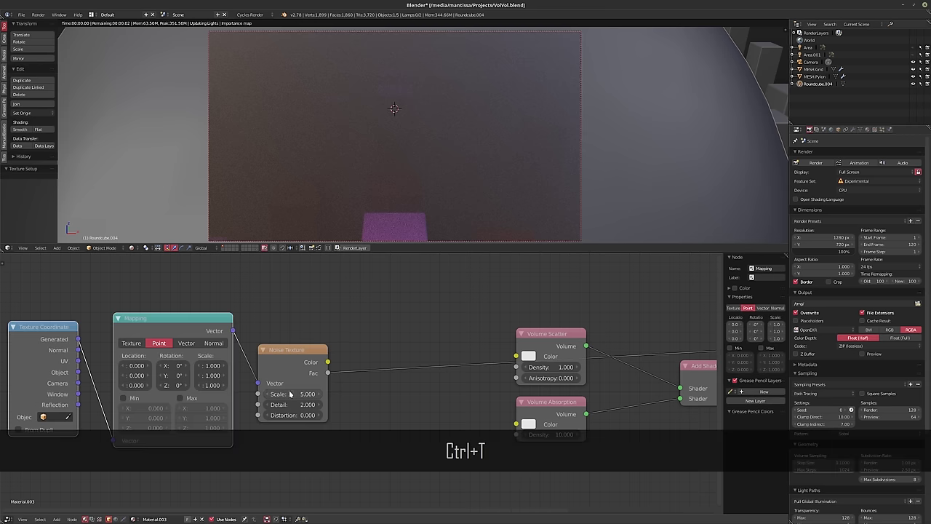
middle_drag(204, 388, 331, 383)
drag(204, 367, 242, 437)
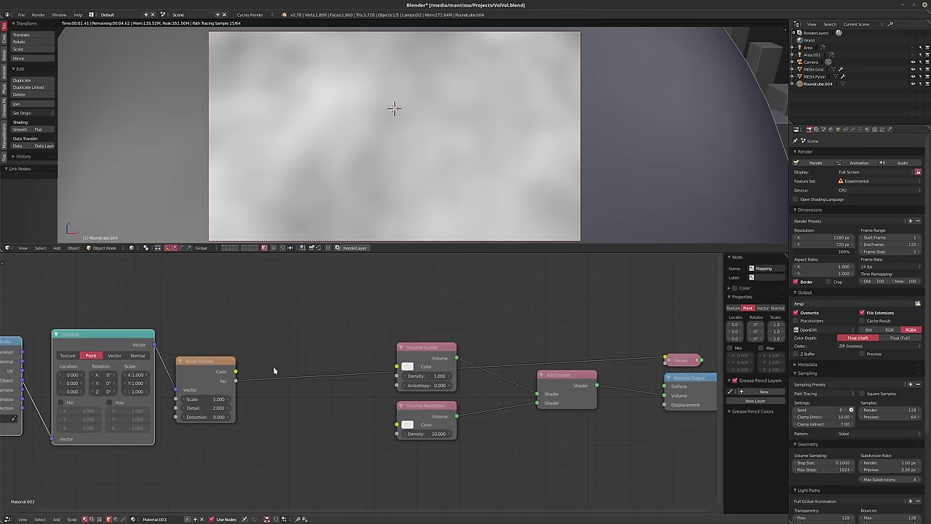
middle_drag(273, 366, 328, 358)
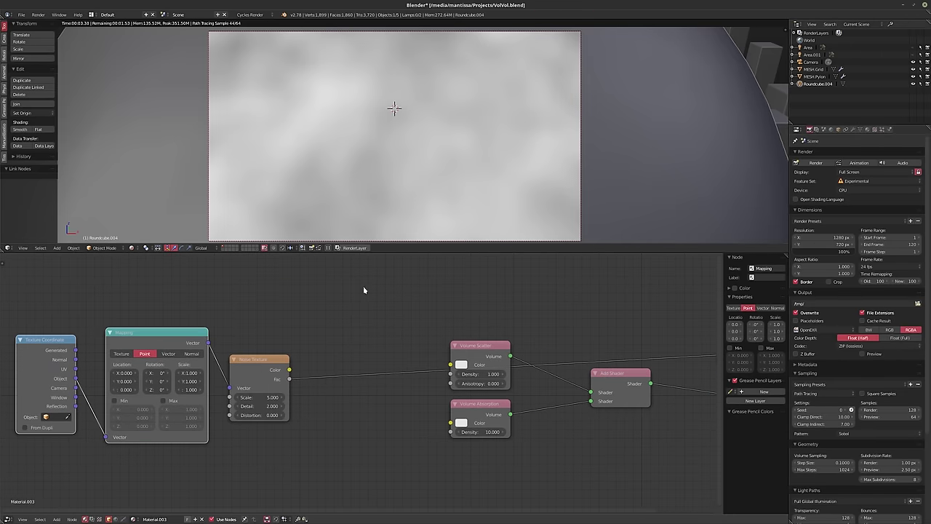
mouse_move(318, 141)
middle_down()
mouse_move(361, 133)
mouse_move(365, 142)
mouse_move(370, 134)
mouse_move(334, 142)
middle_up()
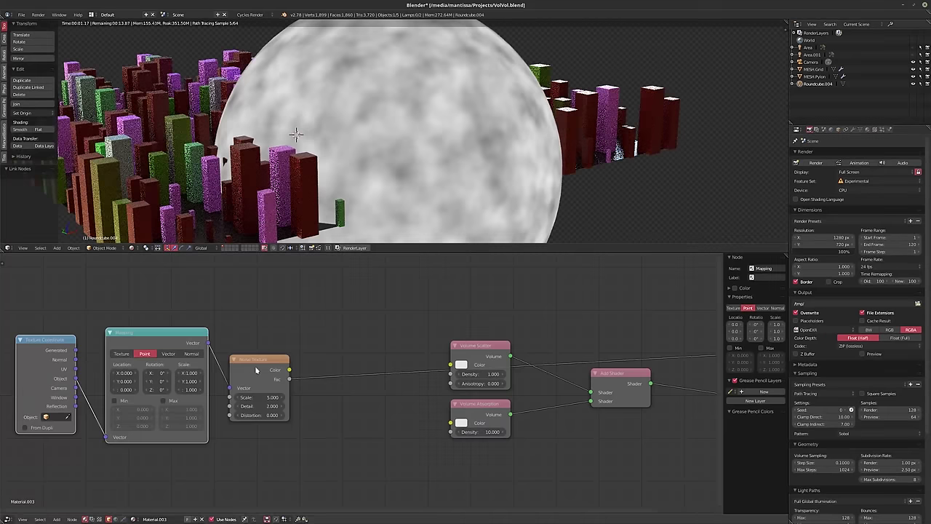
drag(256, 402, 275, 398)
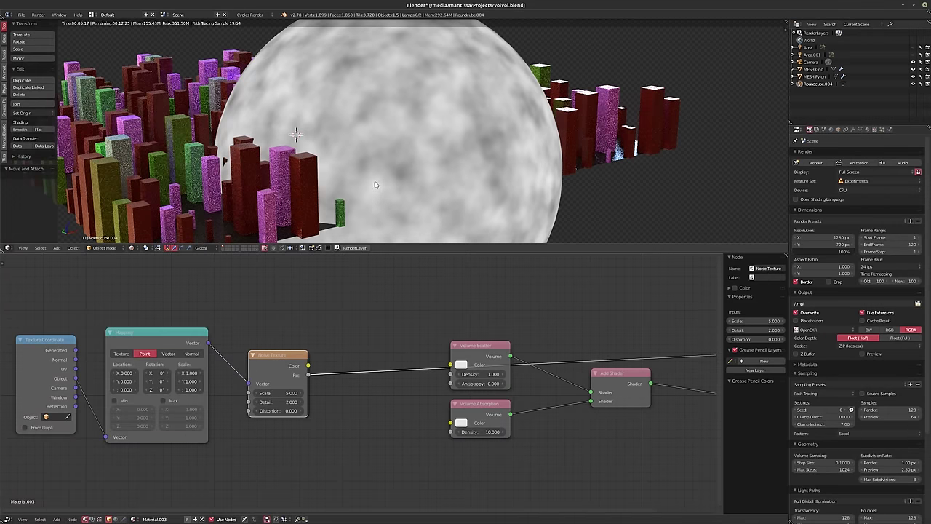
middle_drag(328, 298, 357, 296)
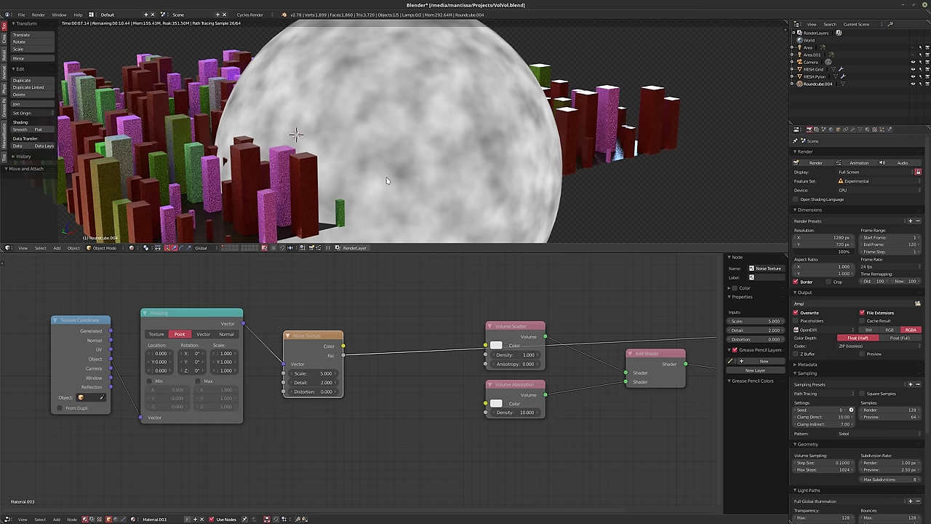
- Try noise Scale 2.5 then 4, raise Detail to 16 and Distortion to about 2
ctrl+scroll(403, 335, up, 2)
scroll(346, 380, up, 2)
click(345, 372)
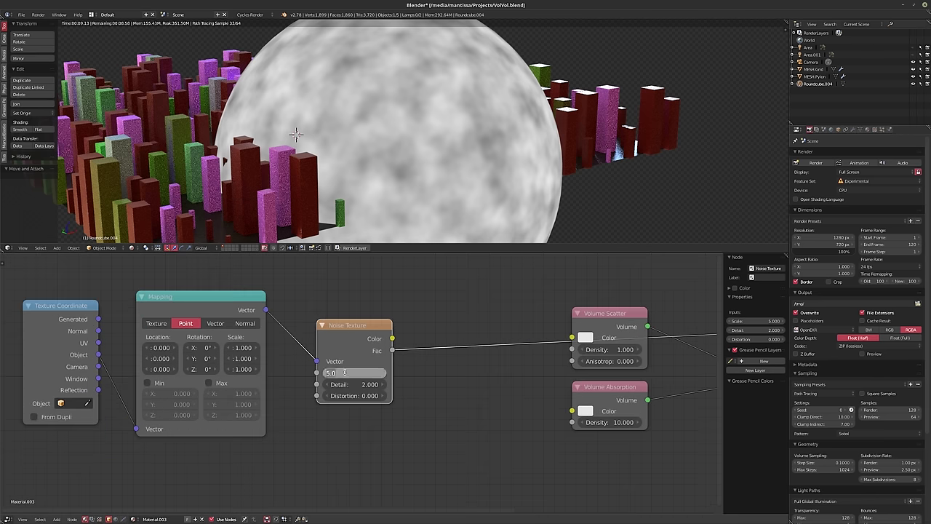
text(2.5)
key(Return)
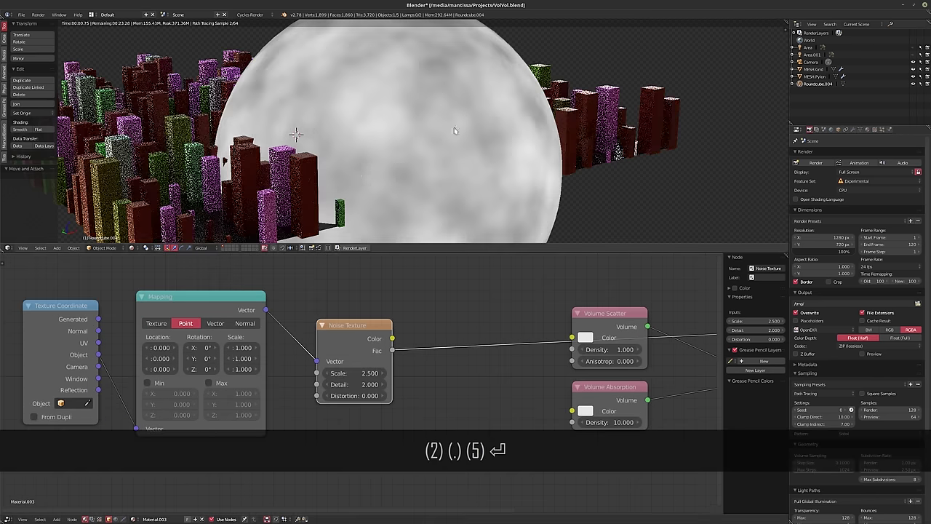
drag(342, 384, 407, 384)
mouse_move(351, 396)
mouse_down()
mouse_move(363, 395)
mouse_move(352, 395)
mouse_up()
middle_drag(352, 395, 268, 402)
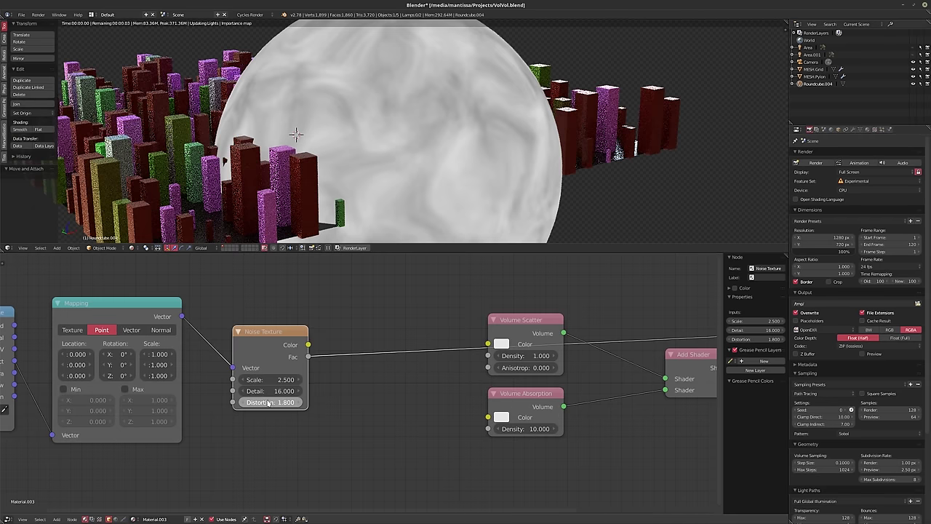
drag(268, 402, 277, 402)
click(273, 379)
text(4)
key(Return)
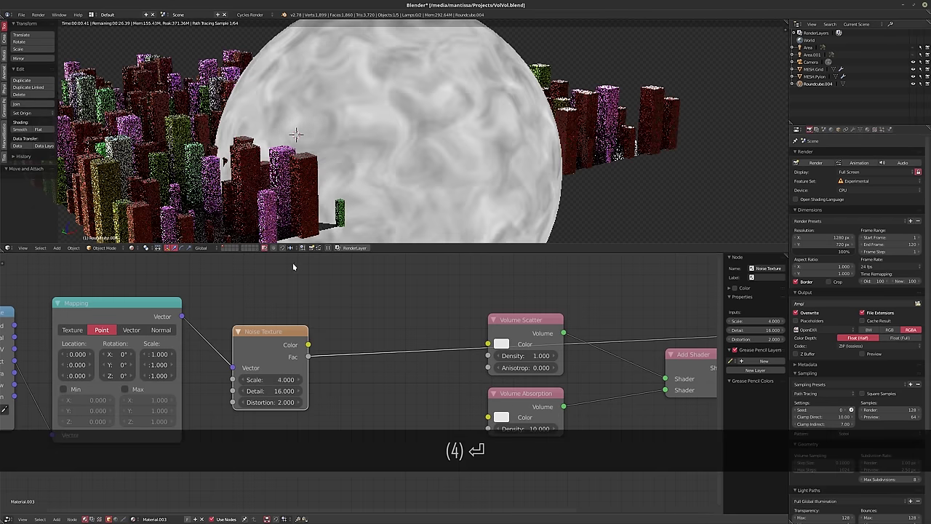
- Set the Mapping node's Z scale to 4 to stretch the noise vertically
middle_drag(293, 267, 235, 260)
scroll(295, 371, down, 1)
click(110, 365)
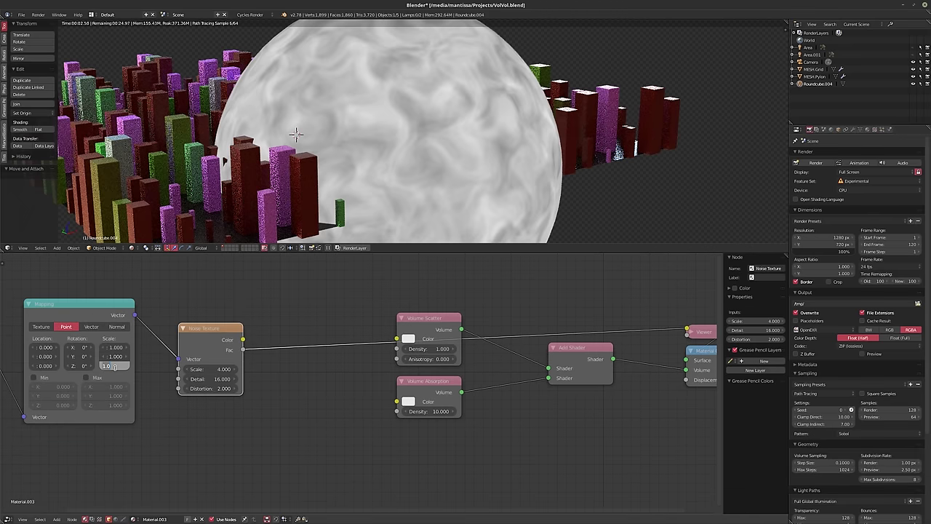
text(4)
key(Return)
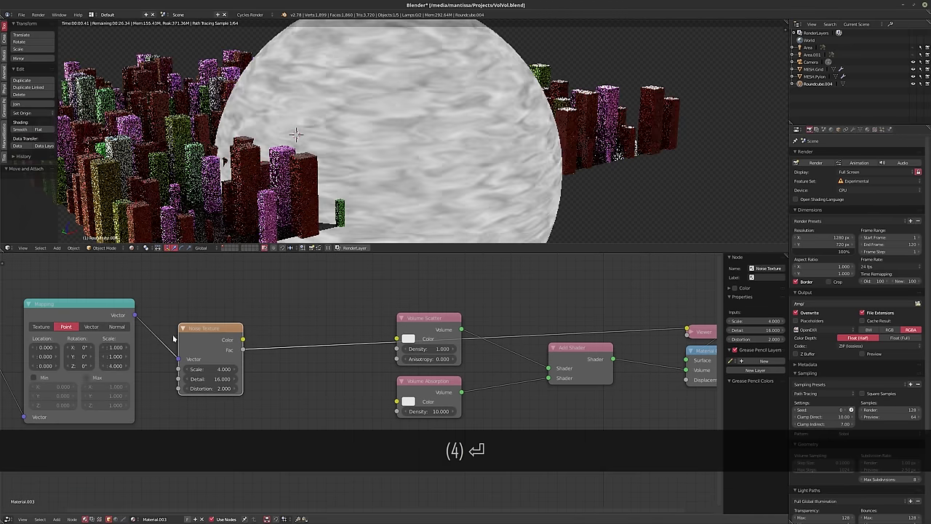
- Settle the Noise Texture at Scale 2 and Distortion 1
middle_drag(213, 377, 221, 373)
click(220, 365)
text(2)
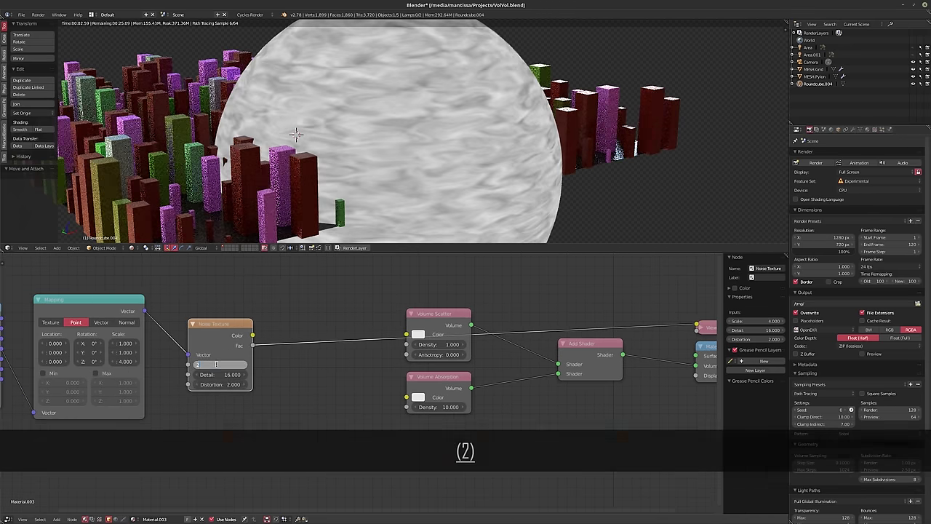
key(Return)
middle_drag(329, 335, 349, 342)
scroll(308, 363, up, 1)
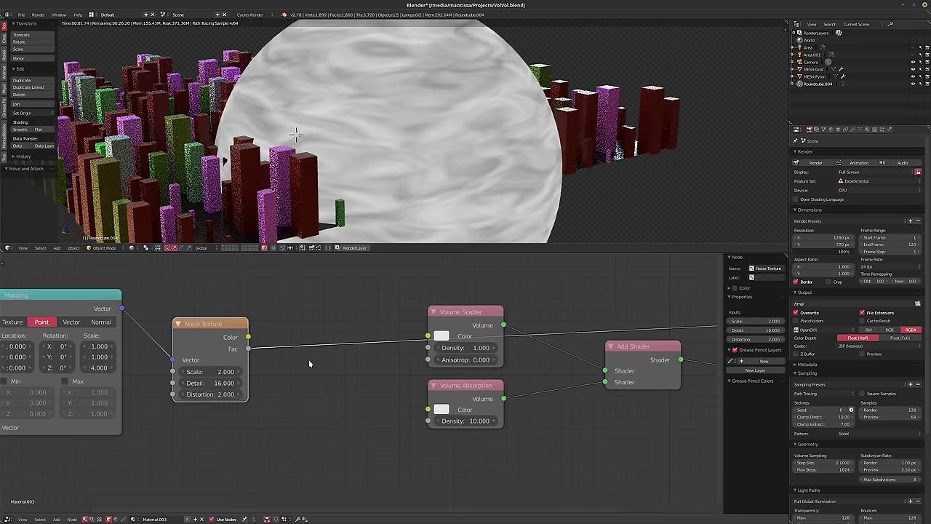
click(194, 393)
text(2.0)
key(Return)
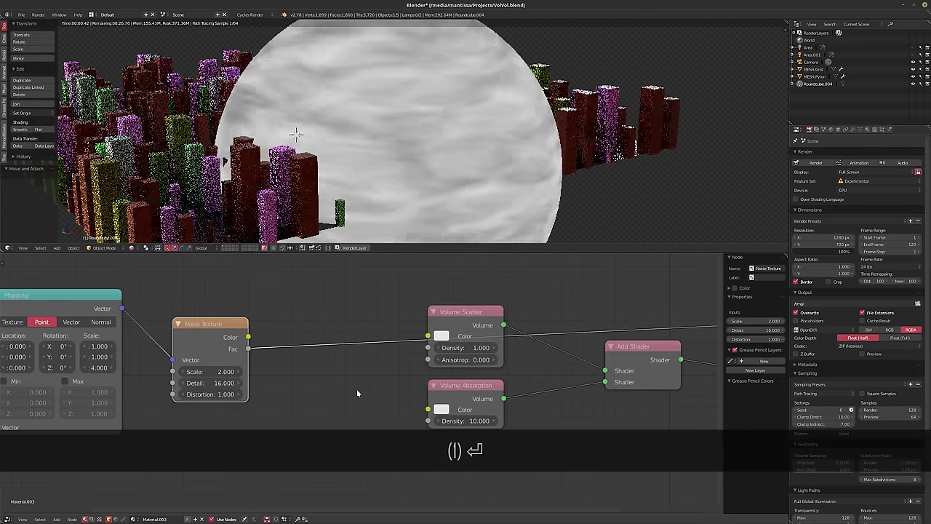
key(shift+a)
- Insert a ColorRamp on the noise link and feed its Color to both volume Density inputs
mouse_move(325, 408)
click(363, 414)
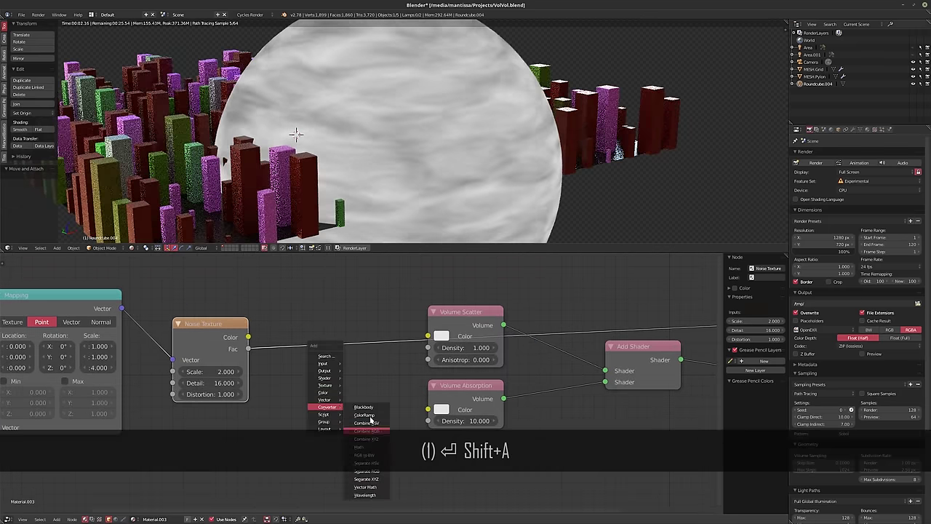
click(293, 312)
middle_drag(402, 348, 318, 351)
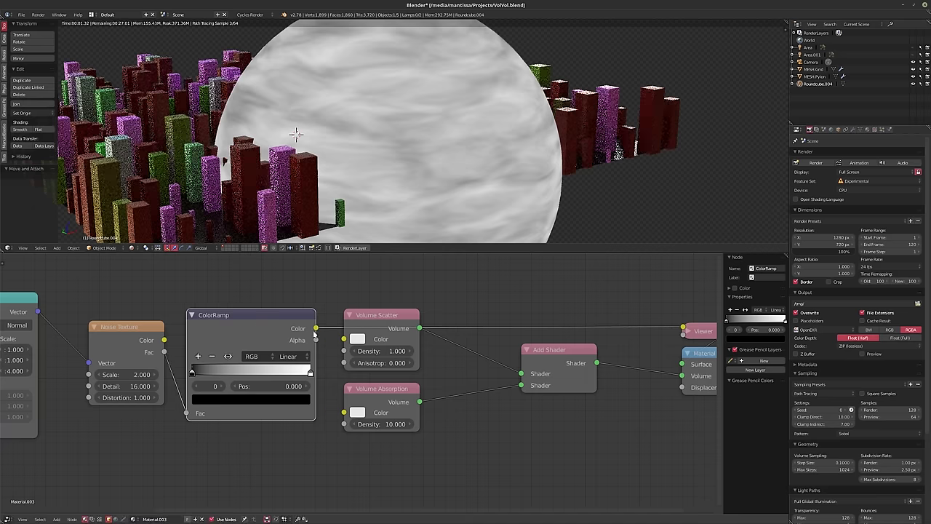
drag(316, 328, 343, 424)
- Zoom out over the node graph and delete the Viewer node
scroll(432, 421, down, 1)
middle_drag(432, 422, 528, 404)
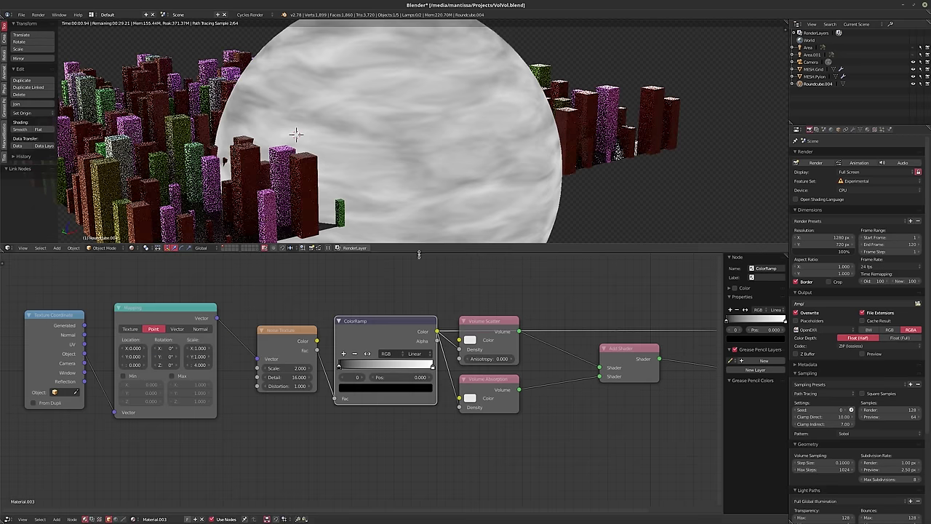
middle_drag(573, 346, 407, 353)
click(571, 346)
key(Delete)
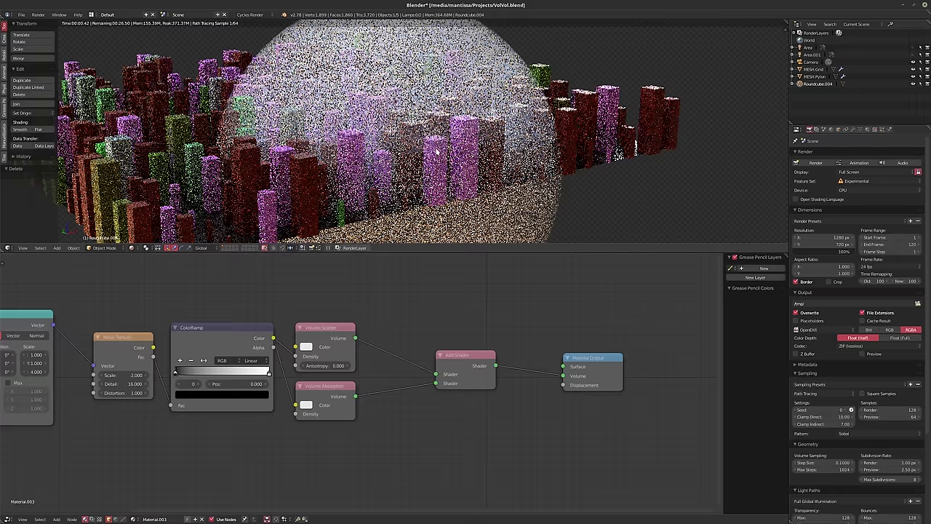
- In camera view, move the ColorRamp black stop to 0.55 and shift Noise and ColorRamp nodes left
key(KP_0)
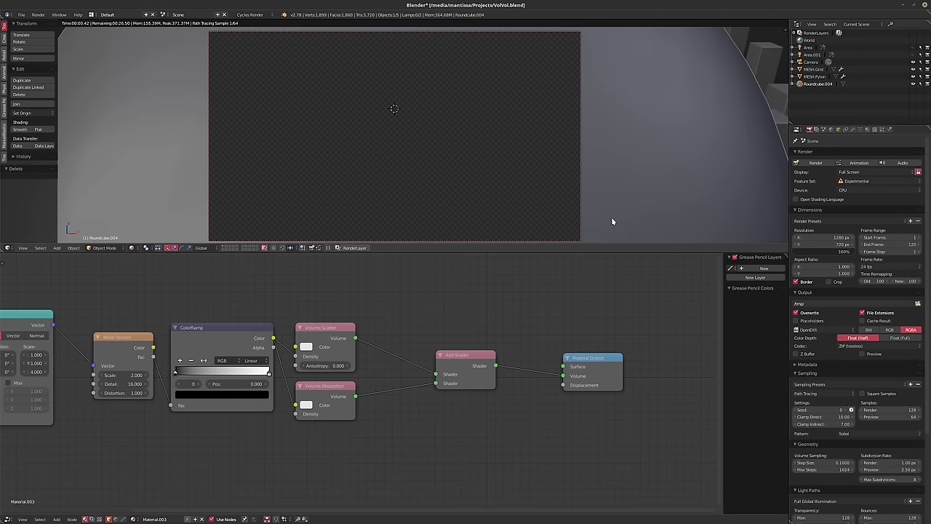
drag(176, 375, 226, 377)
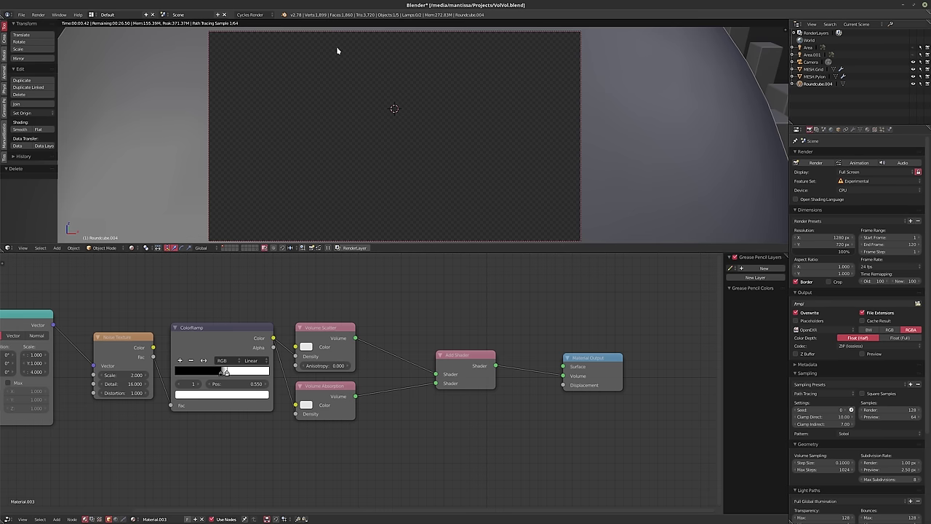
middle_drag(312, 290, 433, 289)
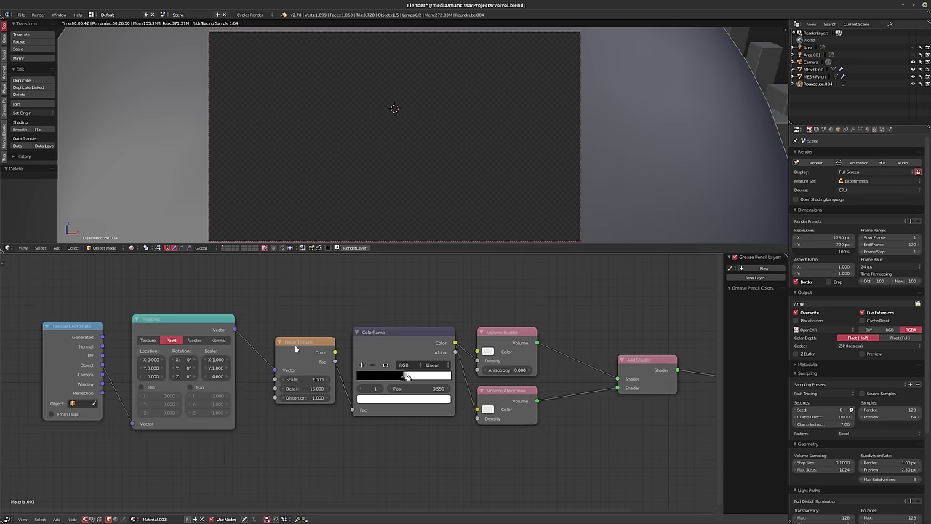
drag(295, 344, 273, 343)
drag(407, 332, 376, 342)
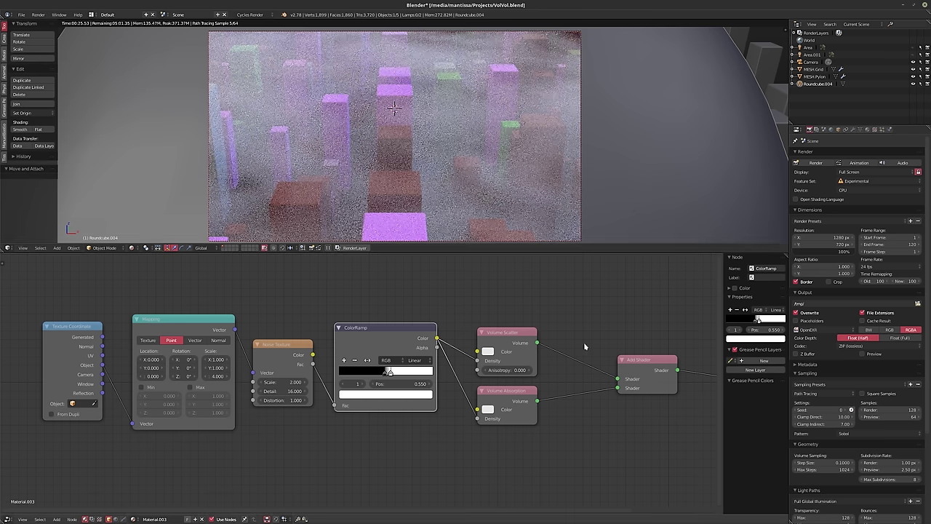
scroll(830, 417, down, 3)
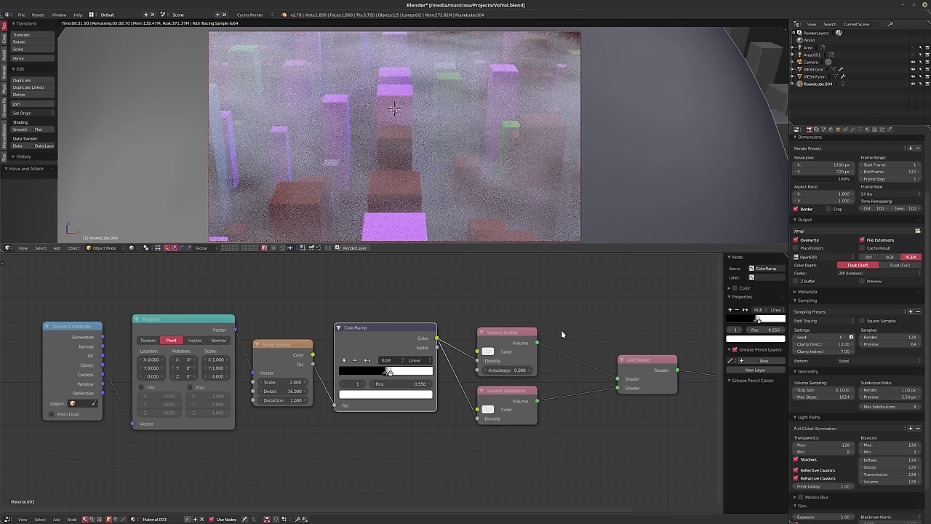
- Set volume sampling Step Size to 5 and Max Steps to 16
click(813, 392)
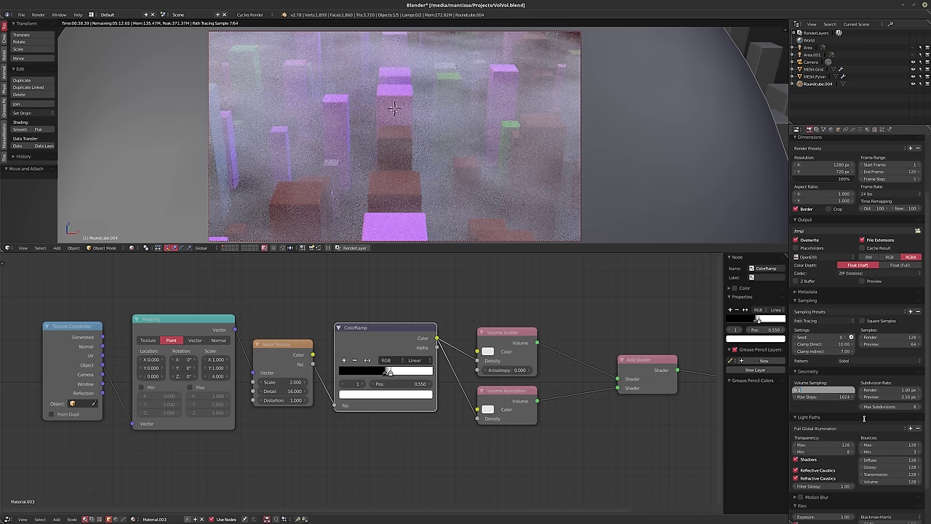
text(5)
key(Return)
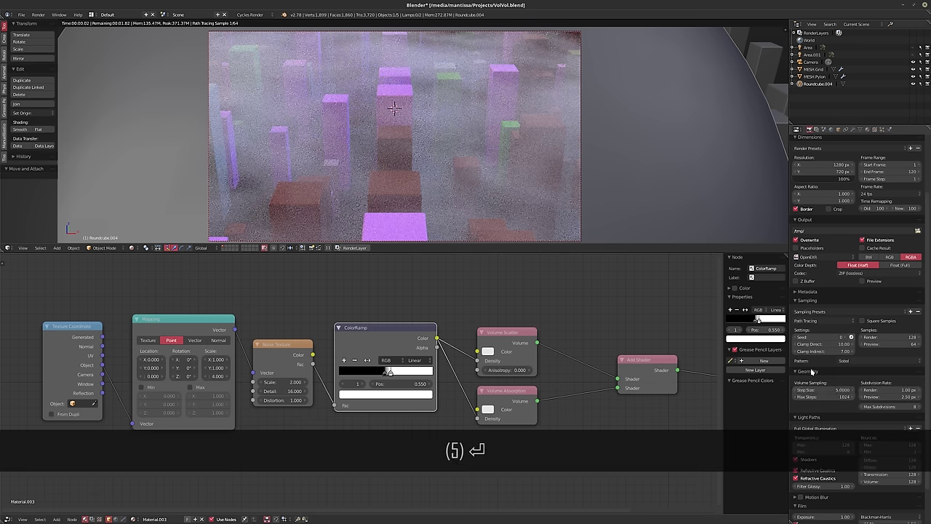
click(815, 396)
text(16)
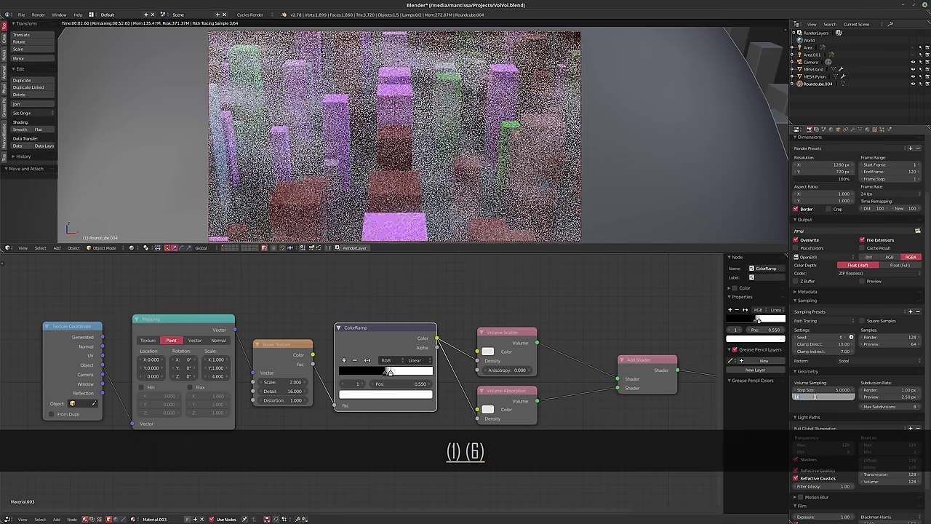
key(Return)
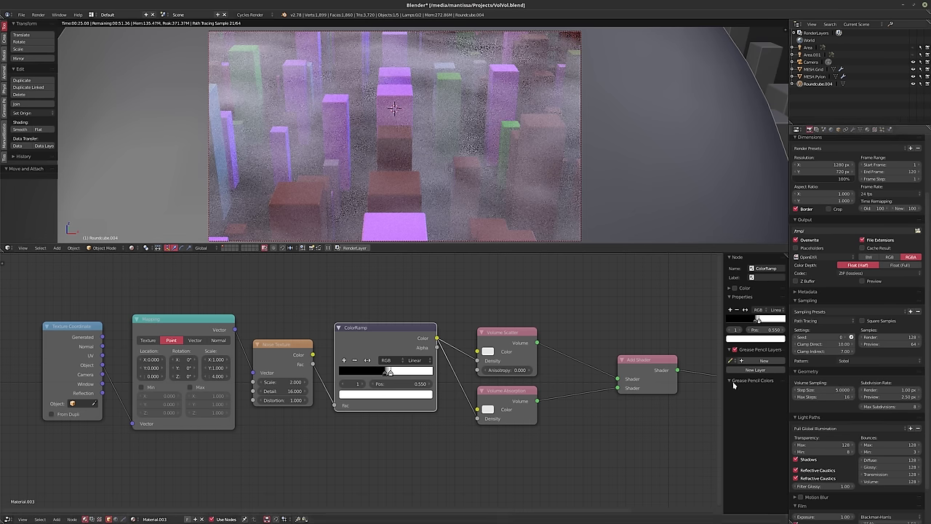
- Test a Step Size of 0.1, then return it to 5
middle_drag(395, 274, 408, 284)
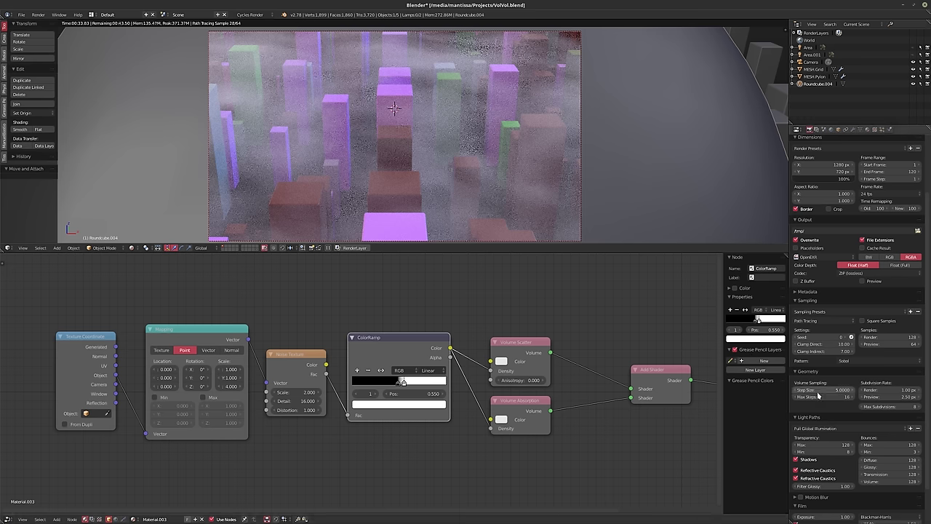
click(815, 390)
text(.1)
key(Return)
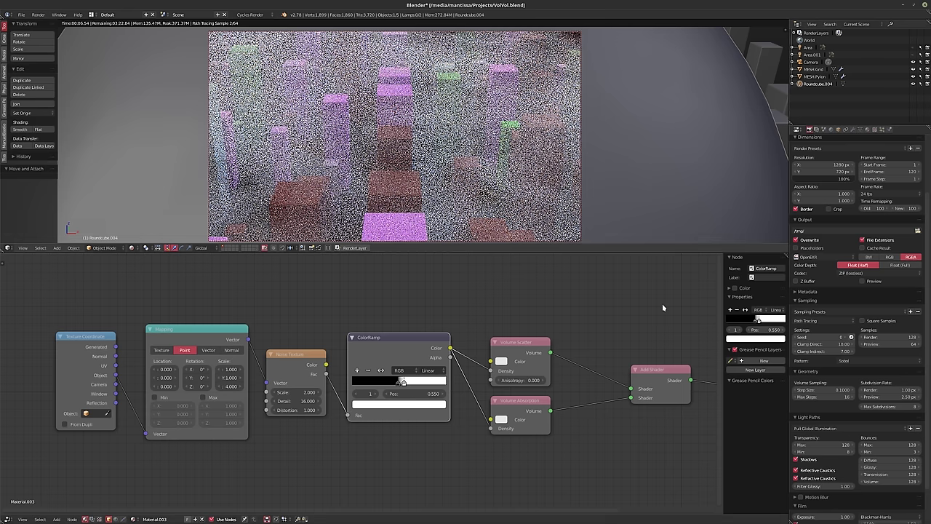
click(812, 390)
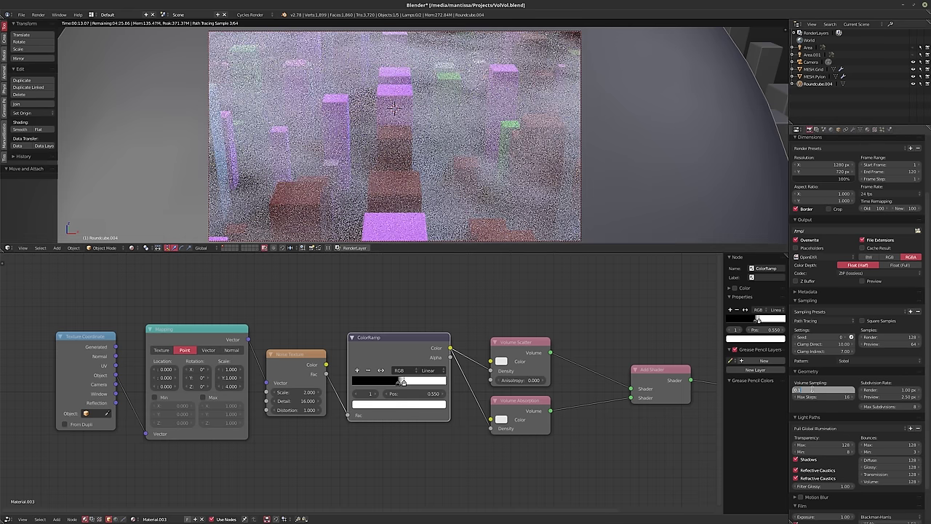
text(5)
key(Return)
middle_drag(511, 286, 426, 277)
scroll(418, 292, down, 1)
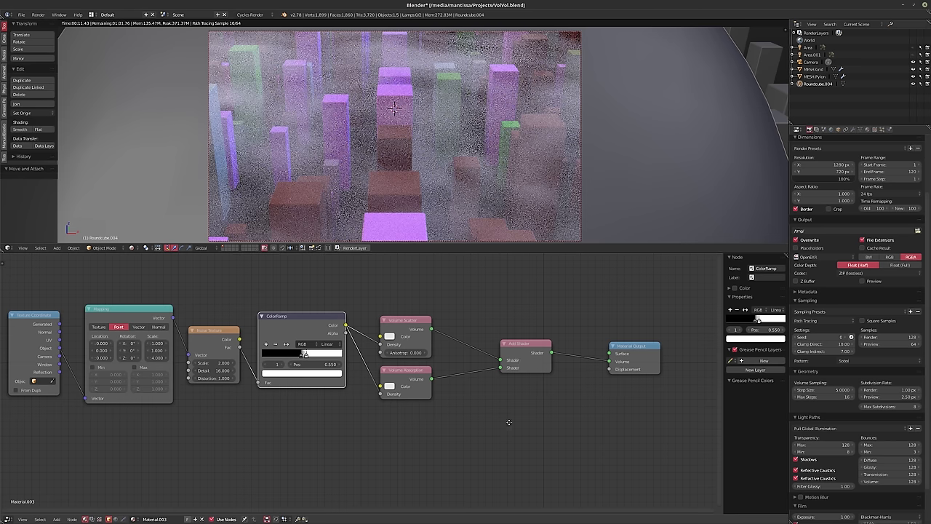
- Add an Emission shader into the Material Output Volume and orbit to view the glowing dome
middle_drag(509, 422, 464, 385)
key(shift+a)
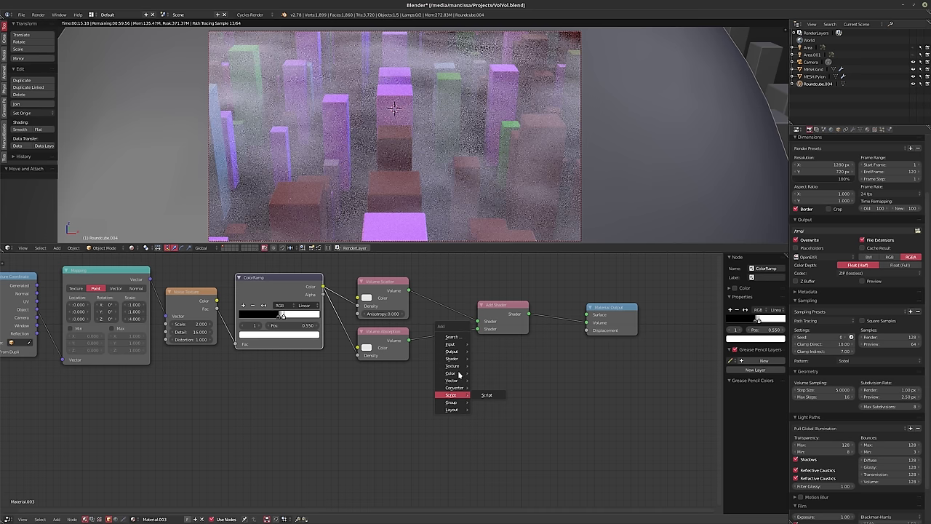
mouse_move(450, 377)
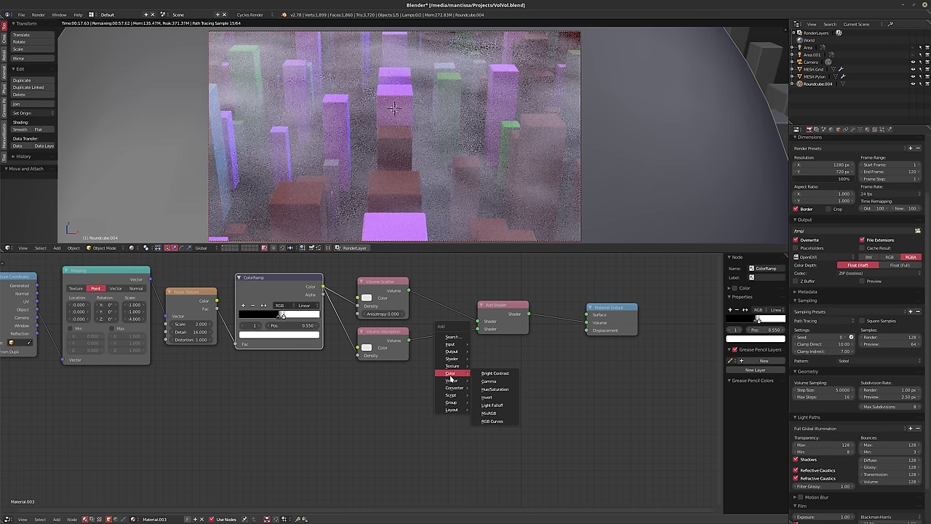
mouse_move(452, 359)
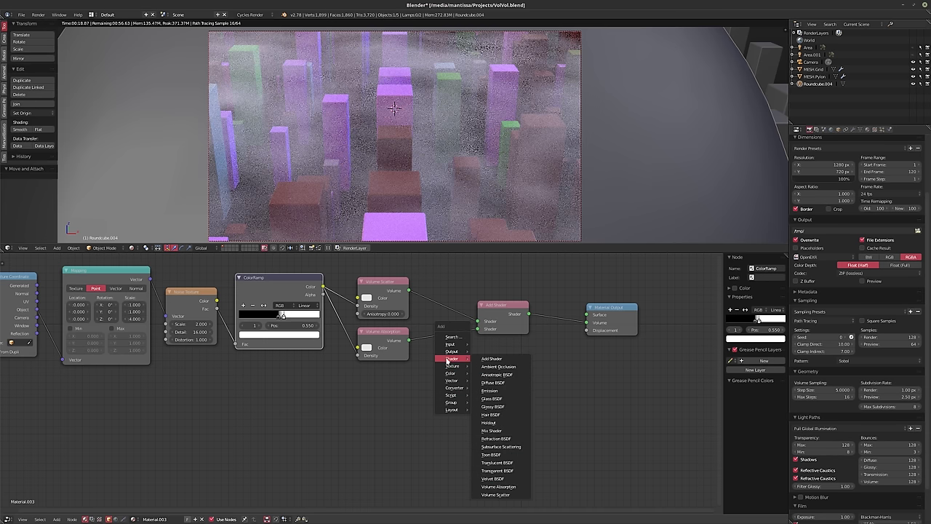
click(494, 389)
click(494, 368)
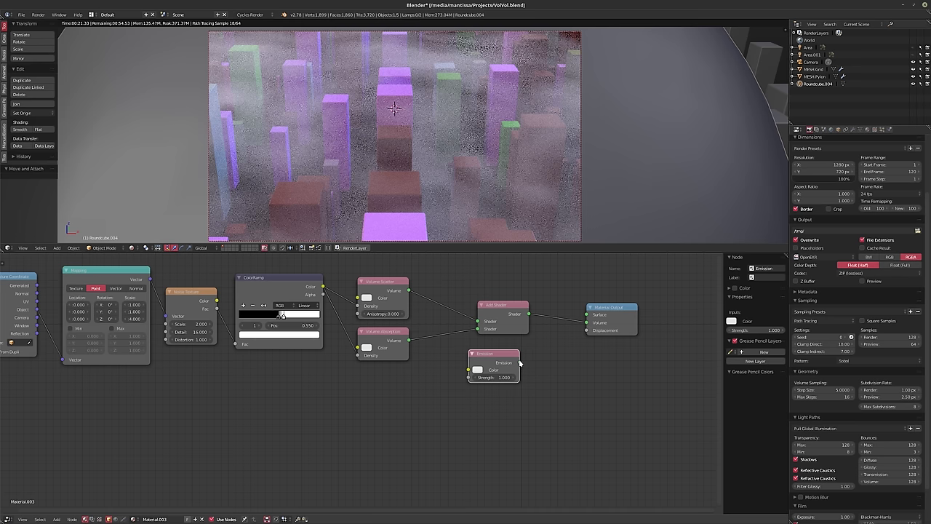
drag(519, 362, 586, 322)
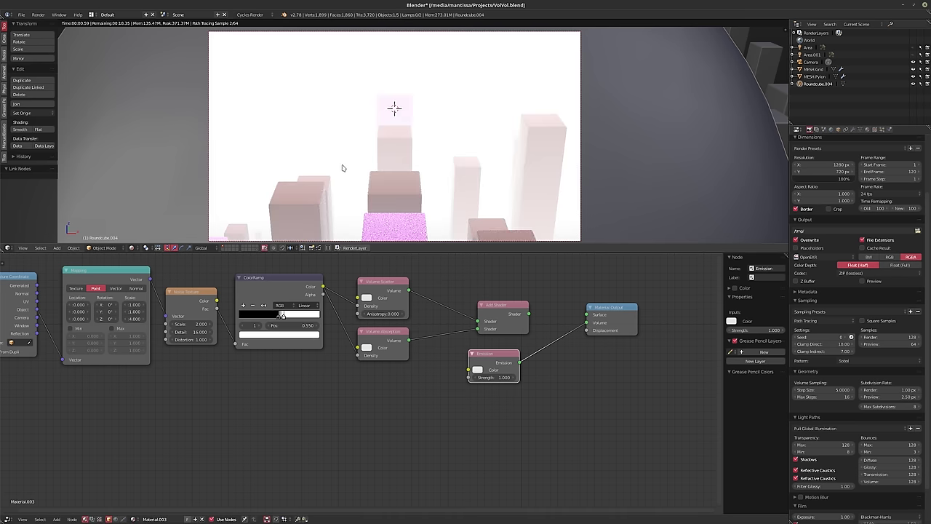
middle_drag(342, 168, 352, 143)
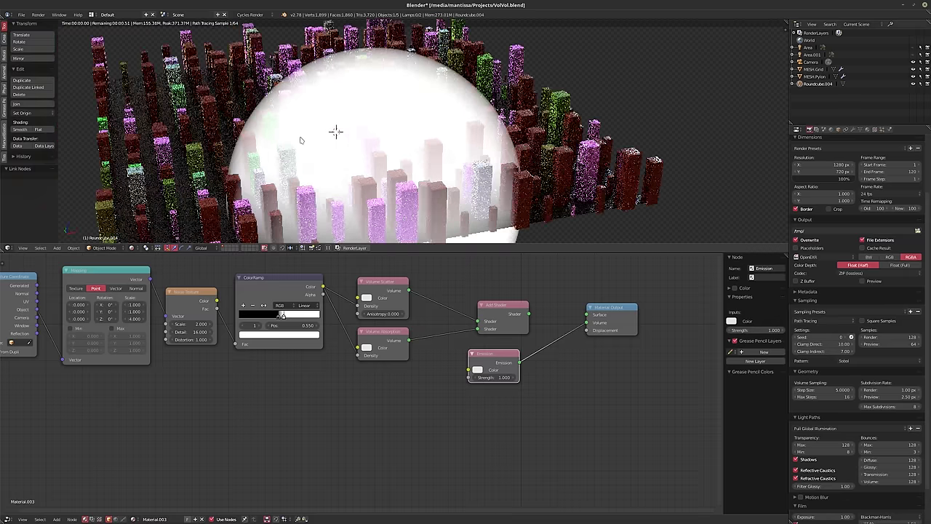
middle_drag(548, 301, 507, 368)
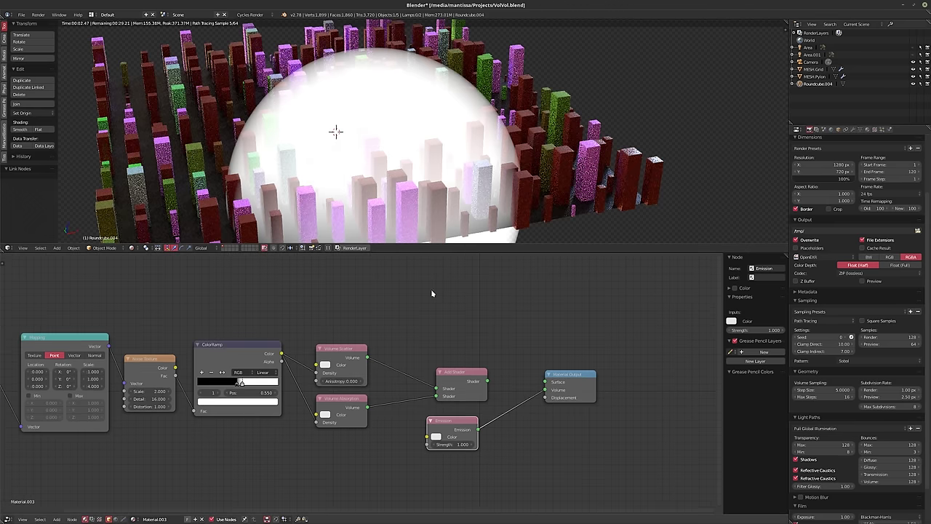
key(shift+a)
mouse_move(429, 291)
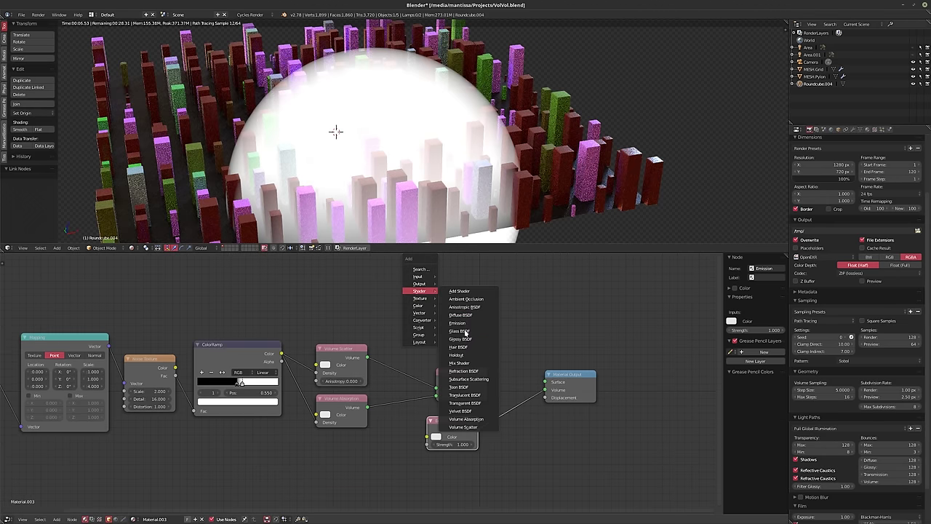
- Add a Glass BSDF and connect it to the Material Output Surface
click(461, 331)
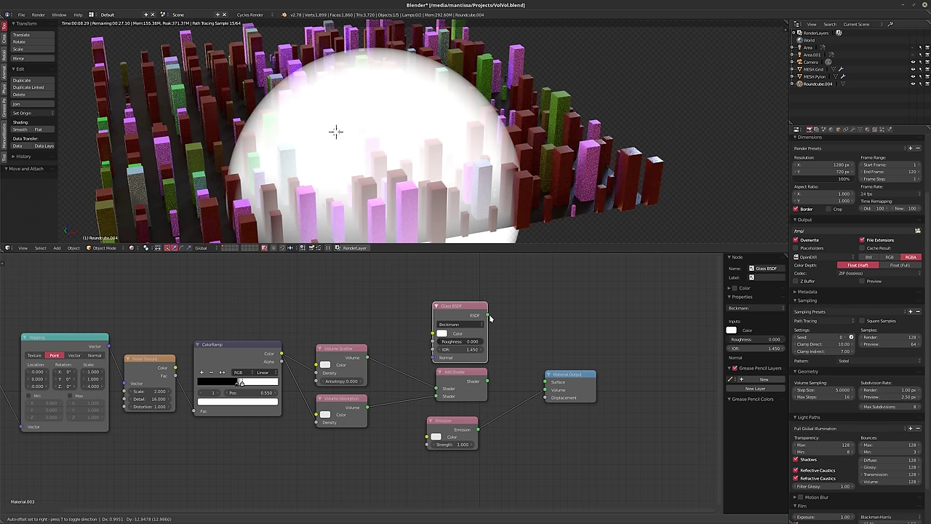
click(489, 317)
drag(483, 313, 546, 382)
ctrl+scroll(551, 302, left, 2)
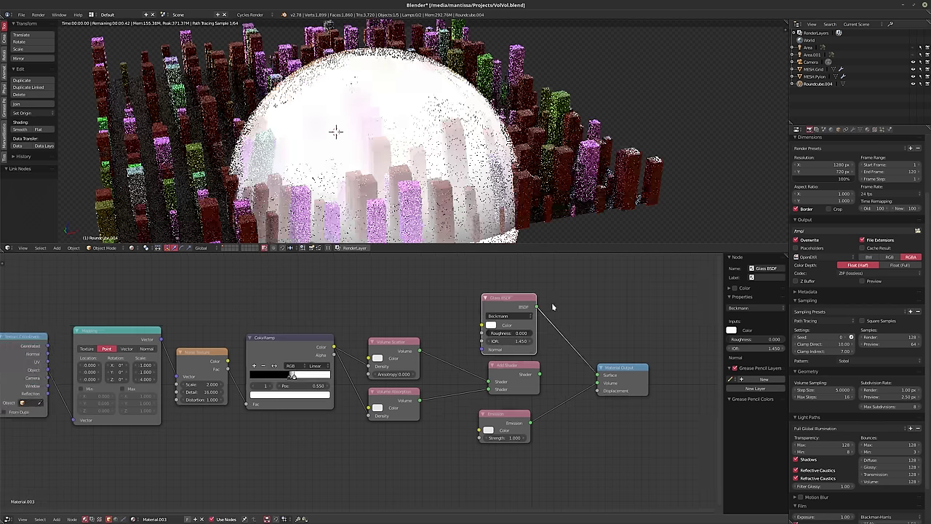
scroll(513, 313, up, 2)
middle_drag(509, 333, 450, 369)
scroll(450, 369, up, 1)
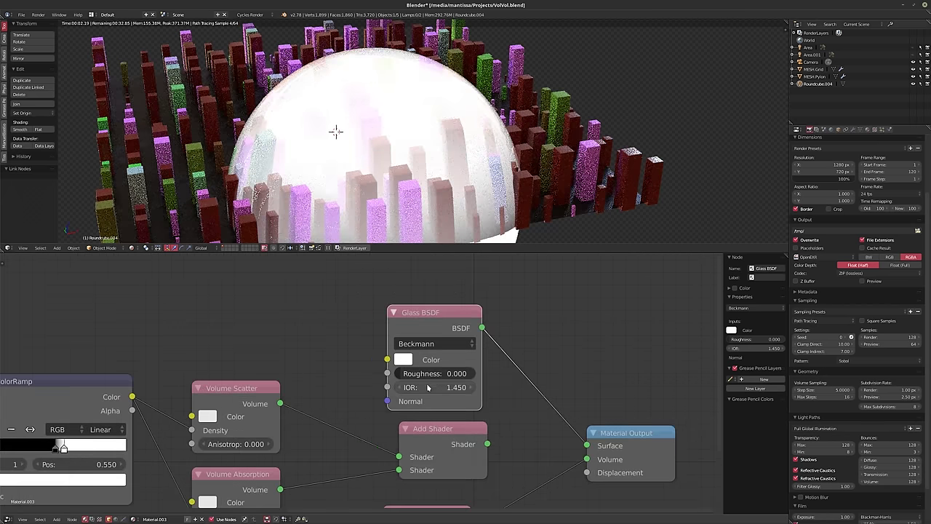
- Give the Glass BSDF an IOR of 2 and a grey colour
click(429, 388)
text(2)
key(Return)
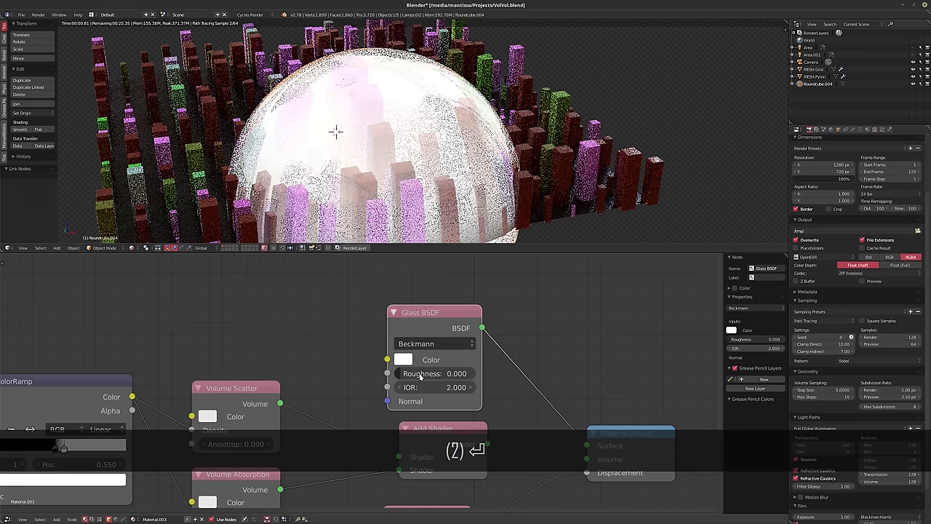
click(402, 360)
click(503, 209)
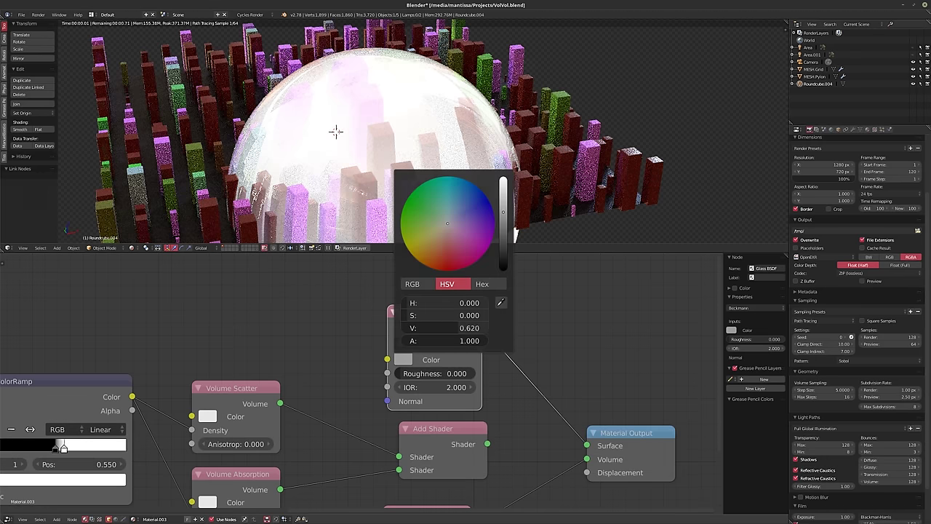
middle_drag(544, 322, 573, 332)
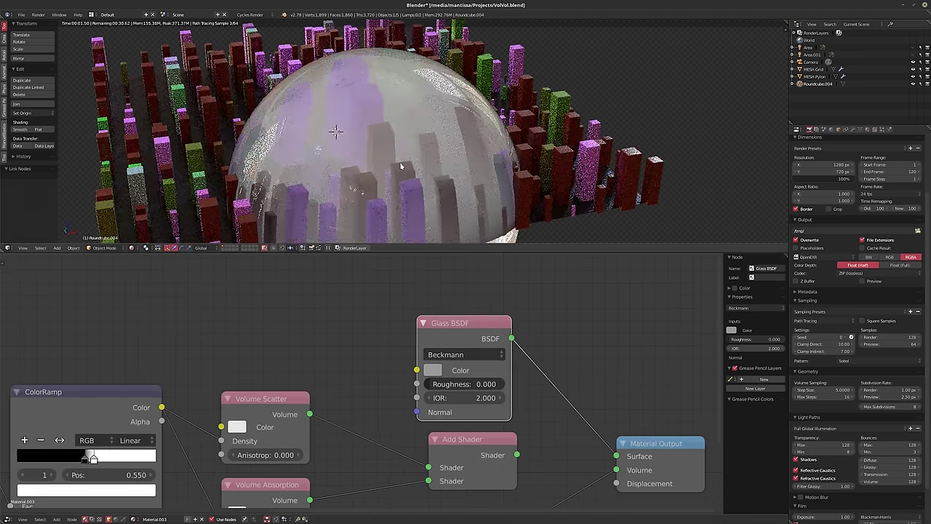
click(344, 119)
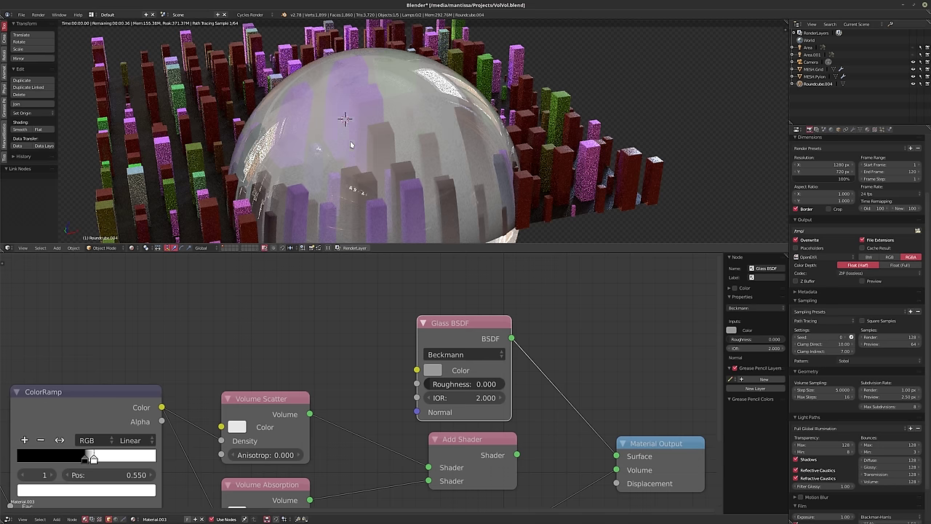
middle_drag(351, 144, 363, 140)
middle_drag(323, 394, 279, 347)
scroll(306, 371, down, 2)
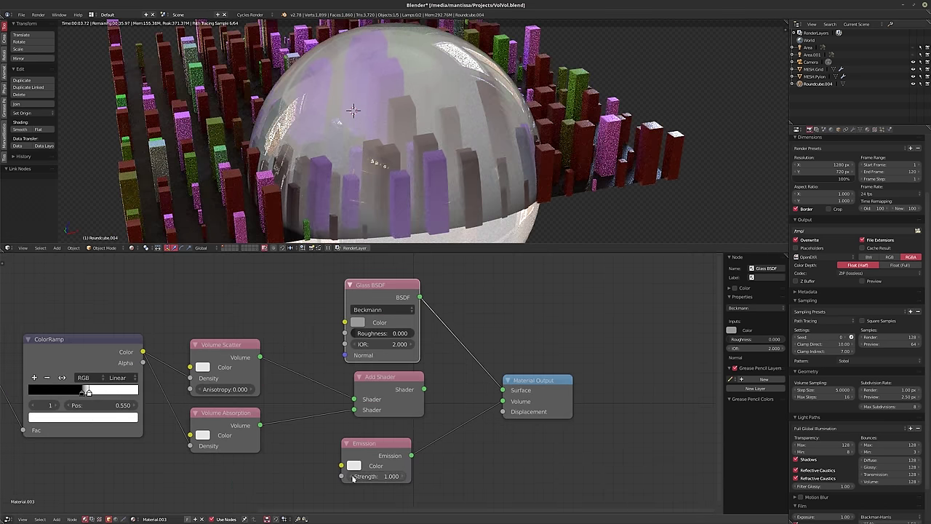
- Set the Emission strength to 5, then lower it to 2.5
click(371, 477)
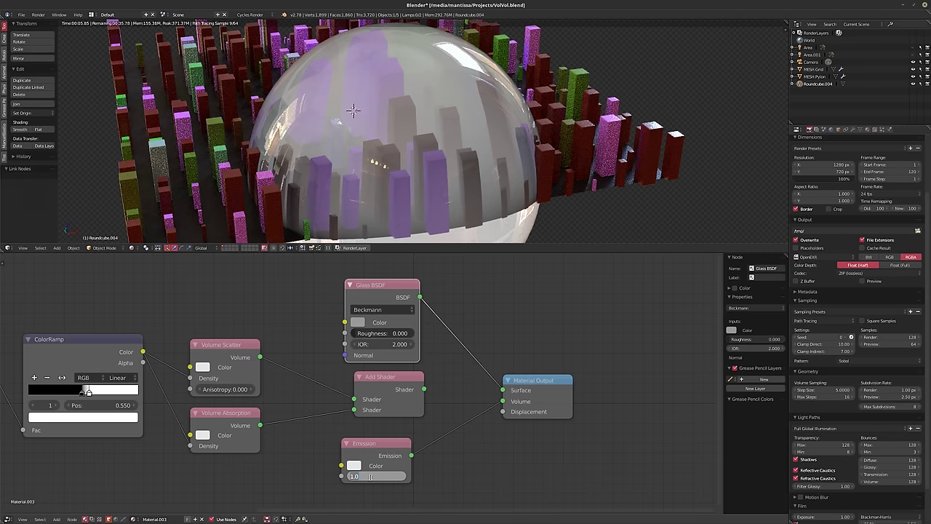
text(5)
key(Return)
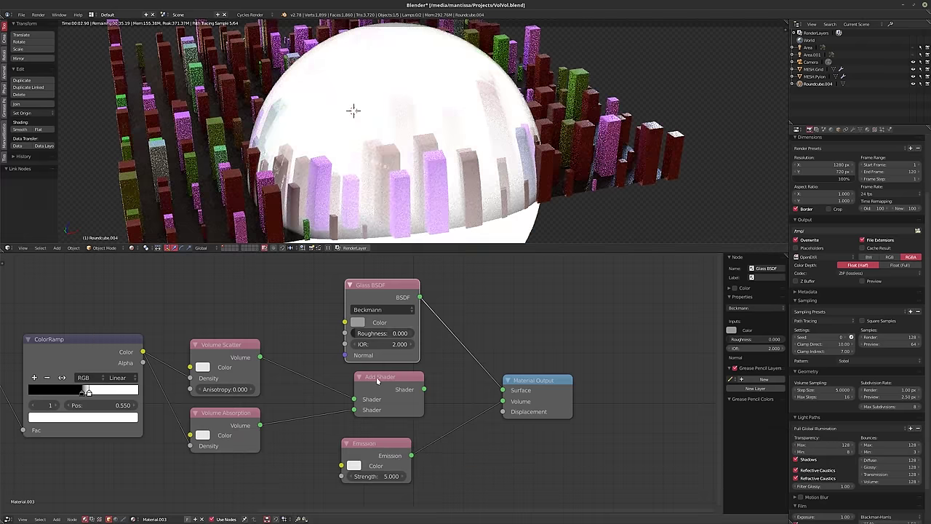
click(372, 474)
text(2.5)
key(Return)
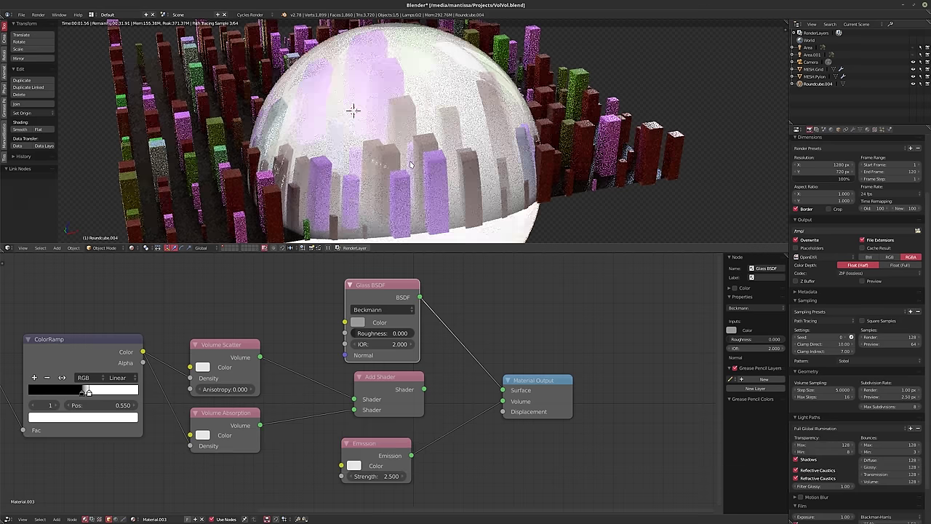
- Reposition the Emission node and switch the viewport to the camera view
click(371, 106)
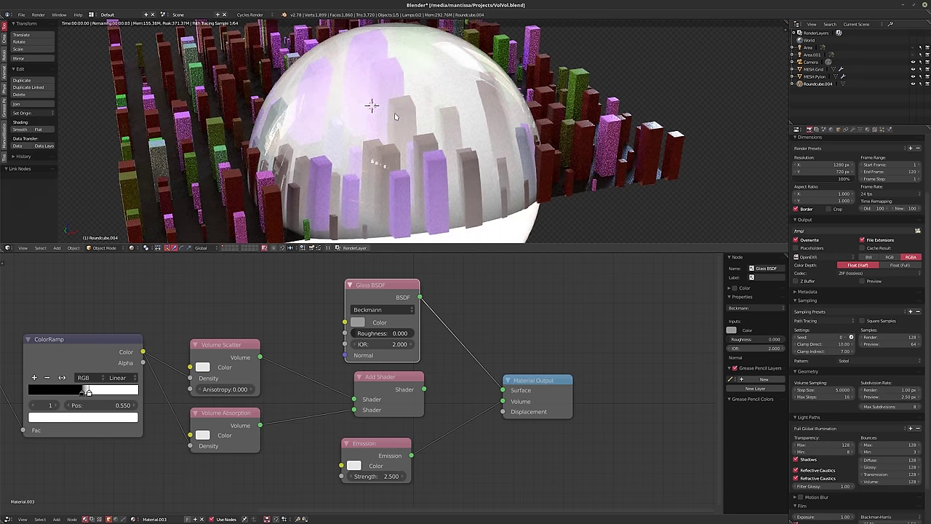
middle_drag(394, 113, 368, 224)
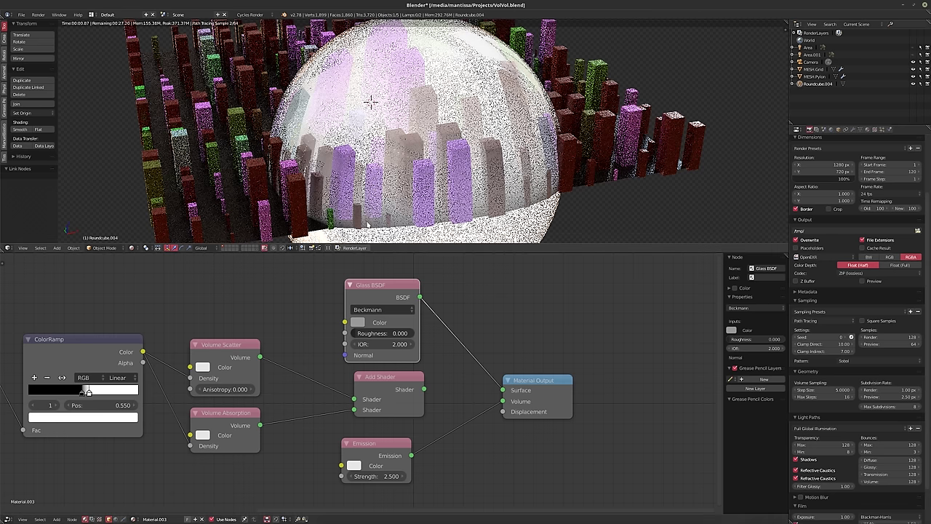
middle_drag(284, 435, 317, 422)
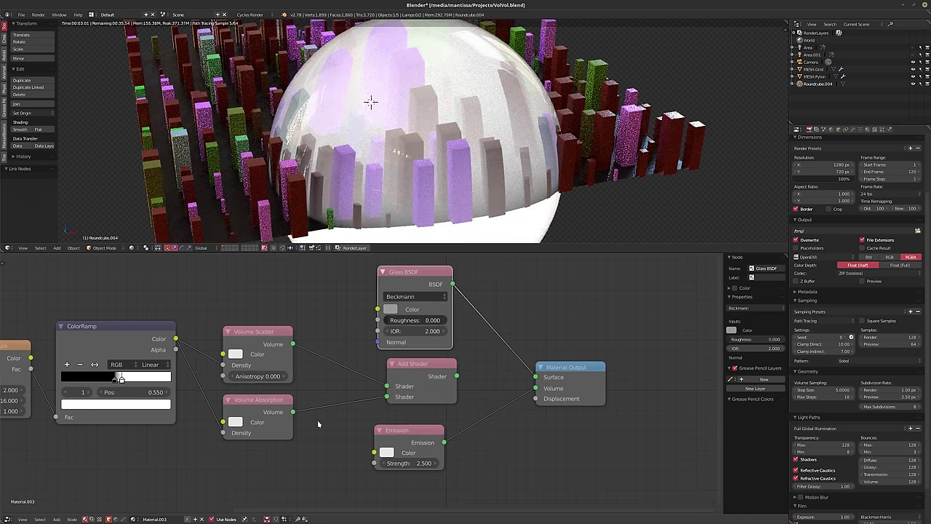
scroll(317, 420, down, 1)
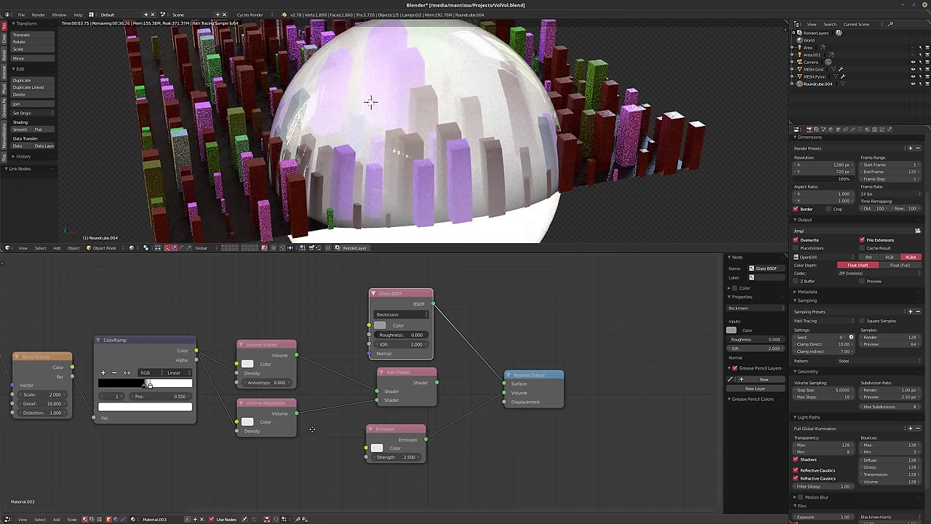
click(412, 438)
middle_drag(412, 437, 386, 422)
drag(386, 426, 379, 430)
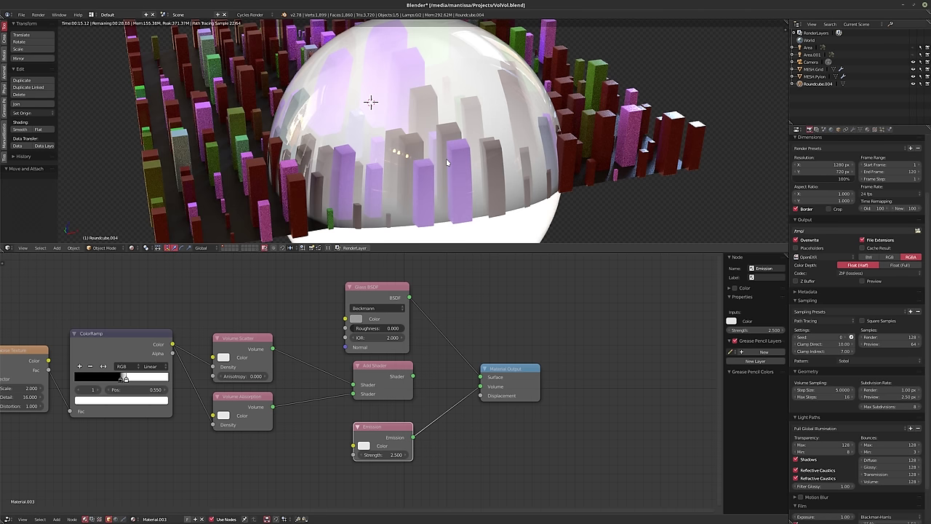
middle_drag(445, 156, 440, 153)
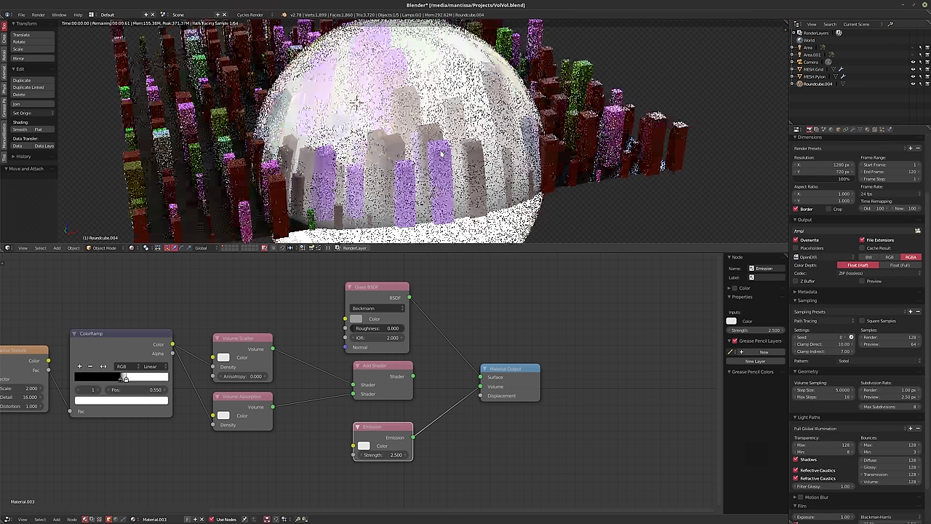
key(KP_0)
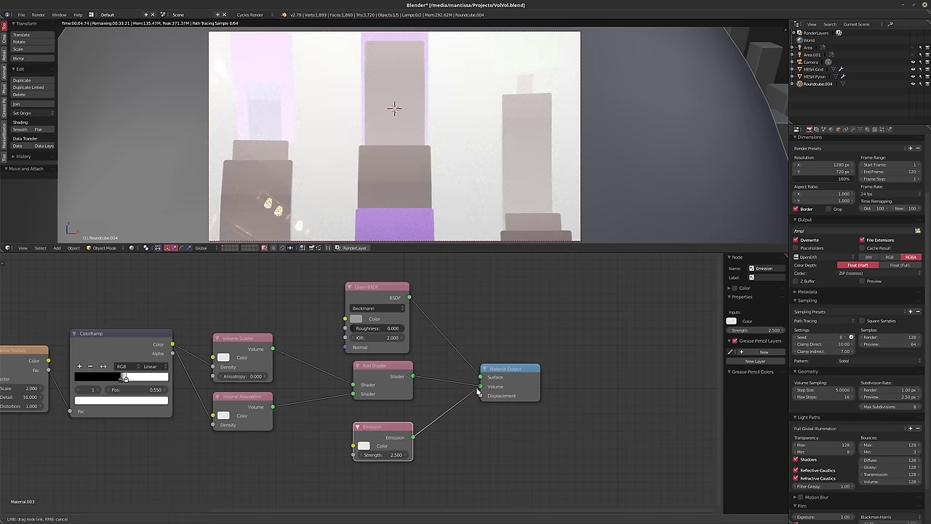
- Make the Glass BSDF colour fully white
click(360, 296)
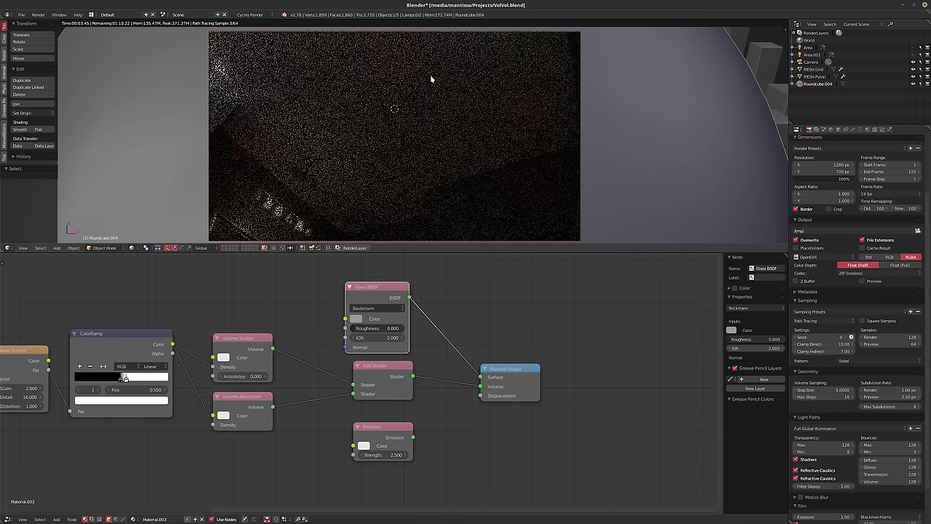
click(356, 319)
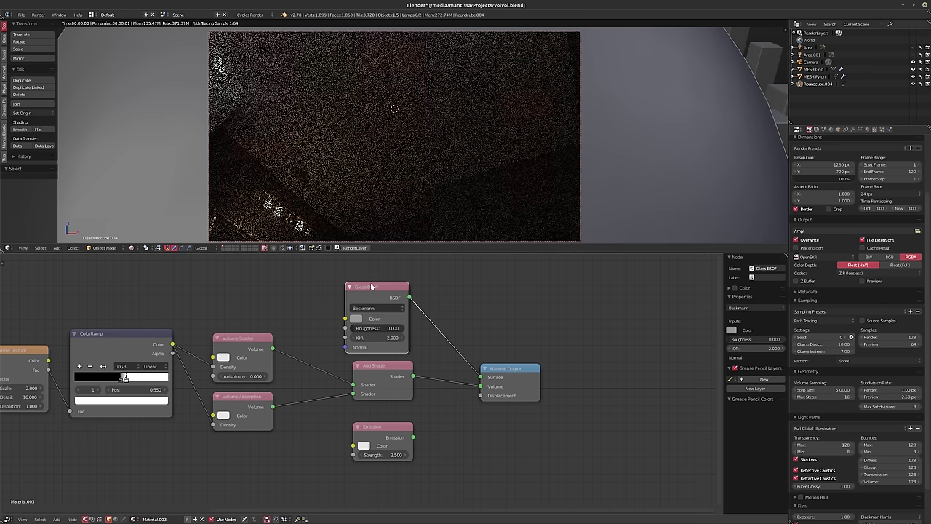
drag(419, 216, 424, 194)
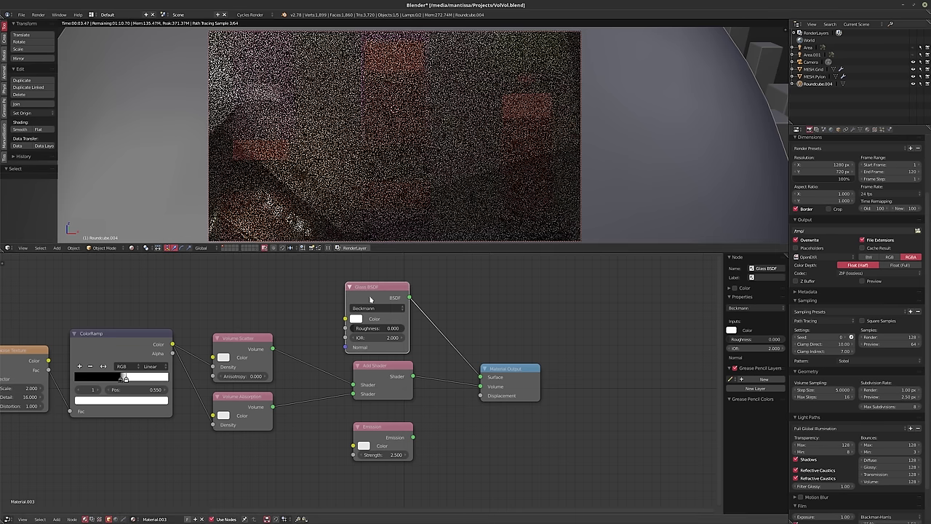
- Delete the Glass BSDF and Emission nodes from the sphere's material
key(Delete)
click(373, 429)
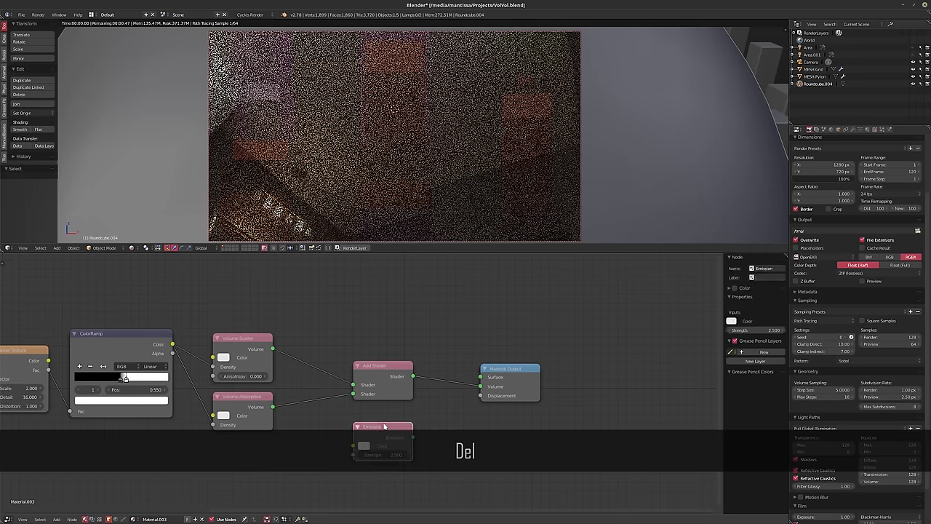
key(Delete)
middle_drag(337, 321, 378, 338)
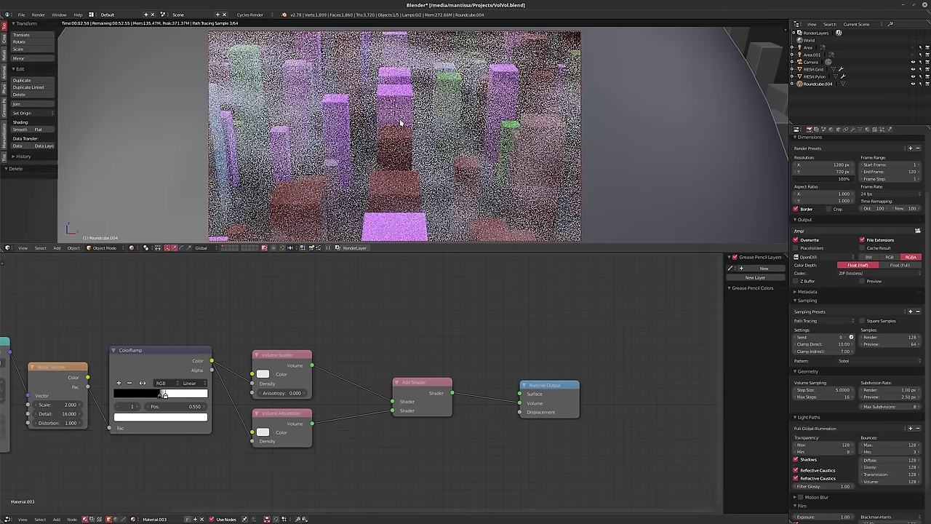
middle_drag(257, 335, 426, 326)
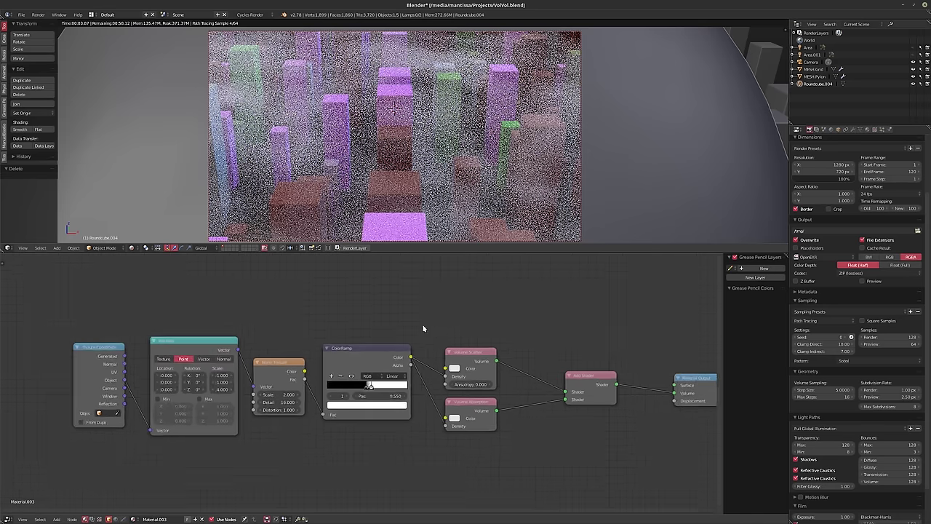
scroll(353, 333, down, 2)
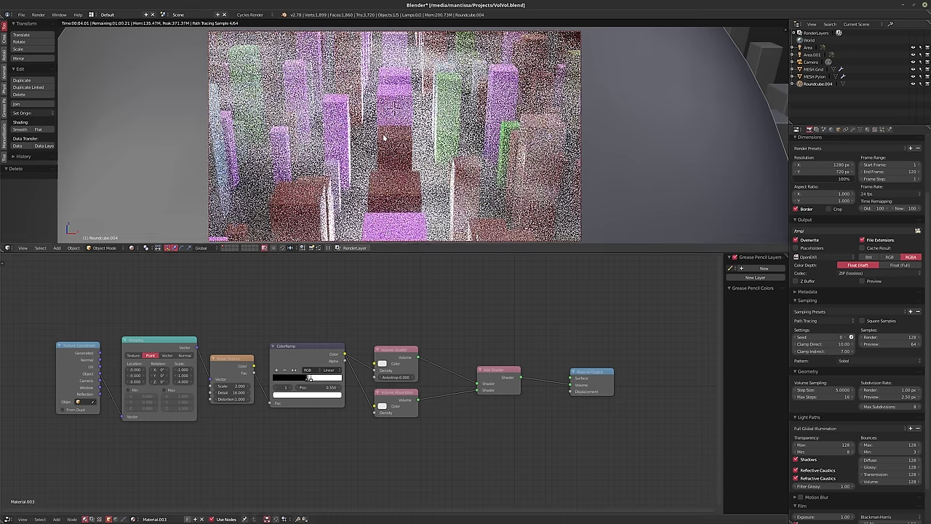
- Move the Volume Scatter and Volume Absorption nodes upward
middle_drag(461, 319, 501, 327)
scroll(333, 329, up, 3)
middle_drag(407, 330, 360, 321)
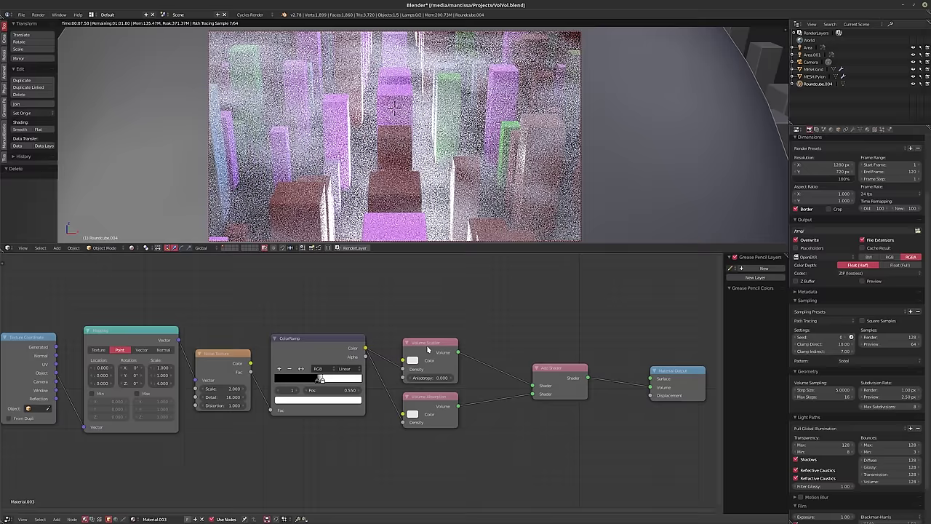
drag(428, 349, 429, 322)
drag(429, 405, 430, 393)
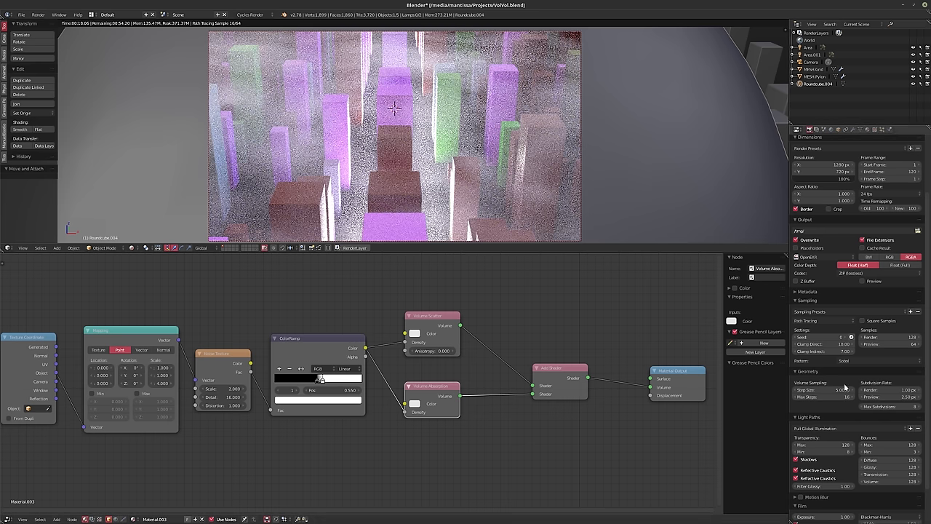
middle_drag(492, 388, 400, 394)
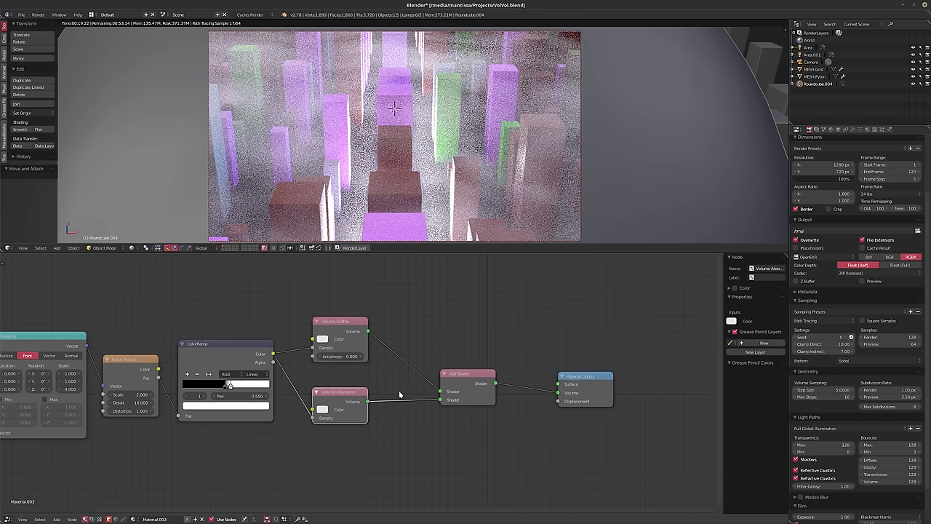
middle_drag(317, 392, 381, 398)
click(73, 248)
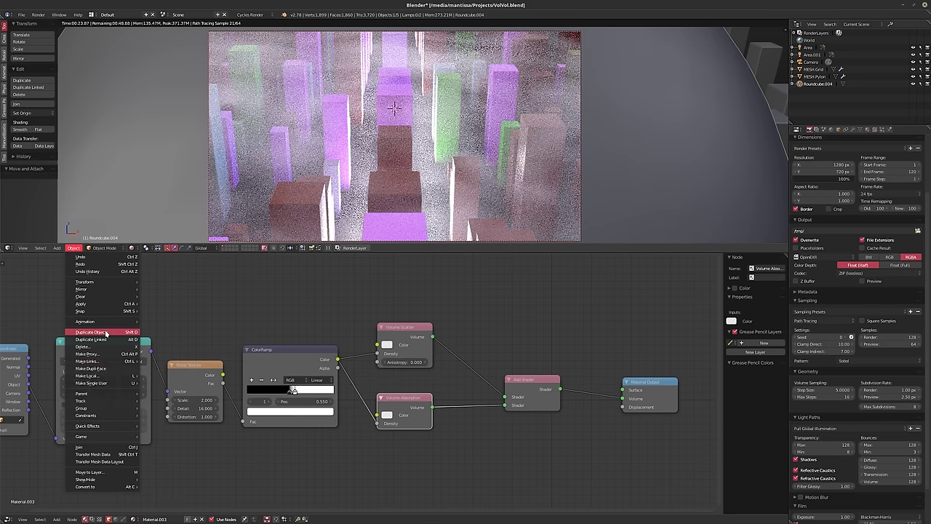
mouse_move(109, 426)
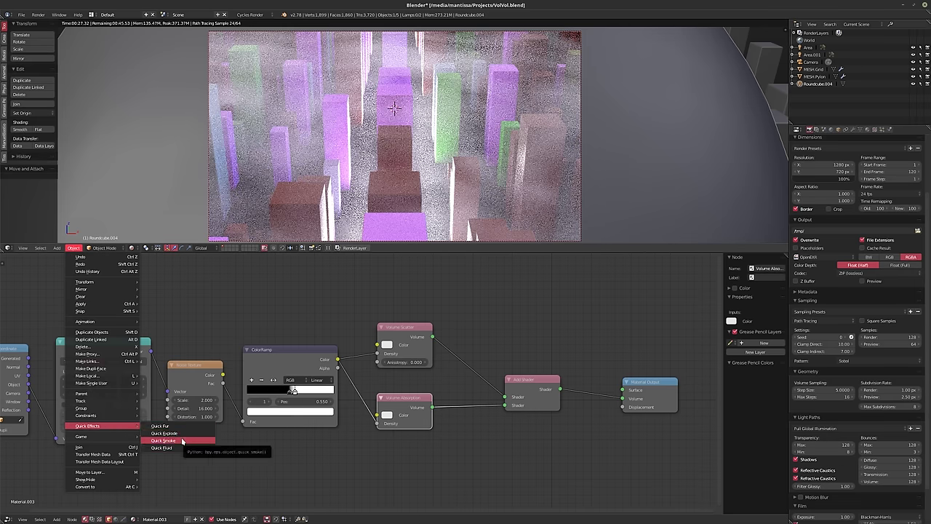
middle_drag(266, 294, 265, 306)
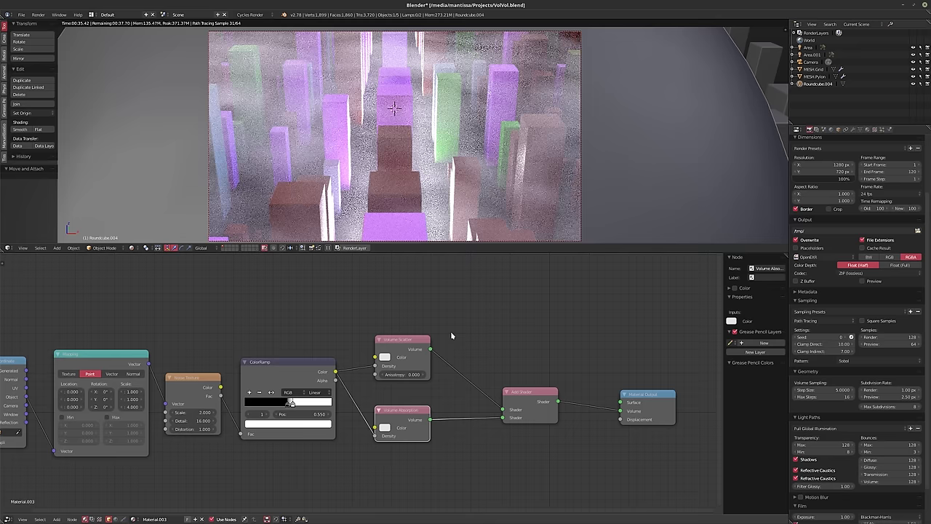
middle_drag(451, 336, 411, 335)
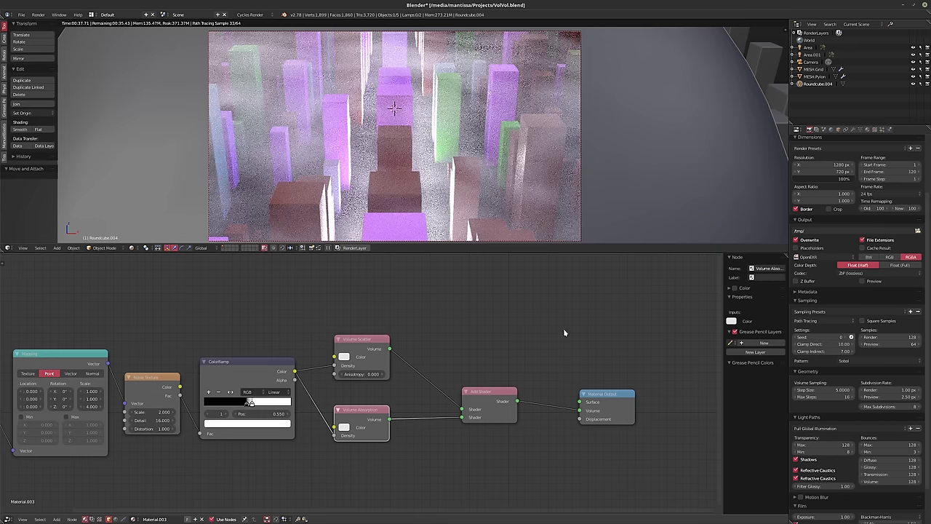
scroll(469, 313, down, 2)
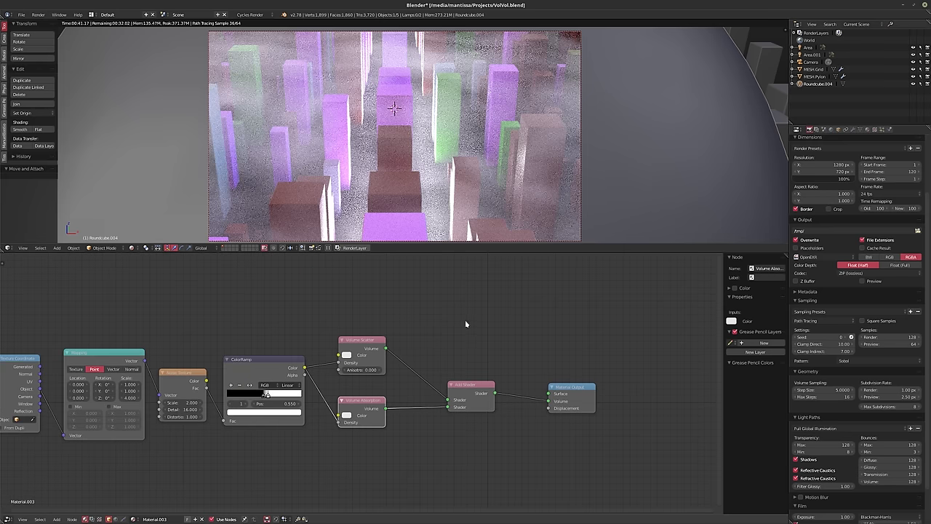
- Wire Volume Scatter straight into Material Output Volume and unlink the ColorRamp from its Density
scroll(451, 324, up, 2)
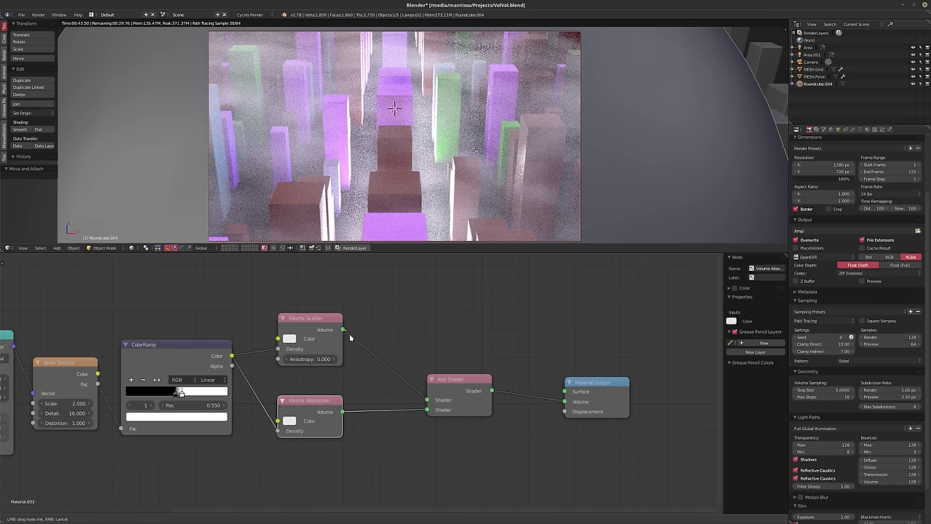
drag(342, 329, 564, 402)
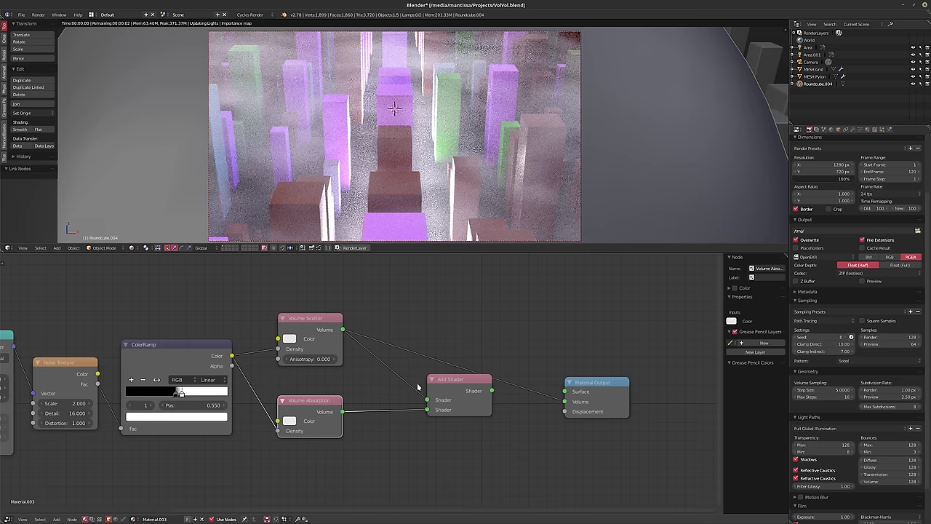
drag(451, 379, 446, 416)
middle_drag(278, 352, 358, 363)
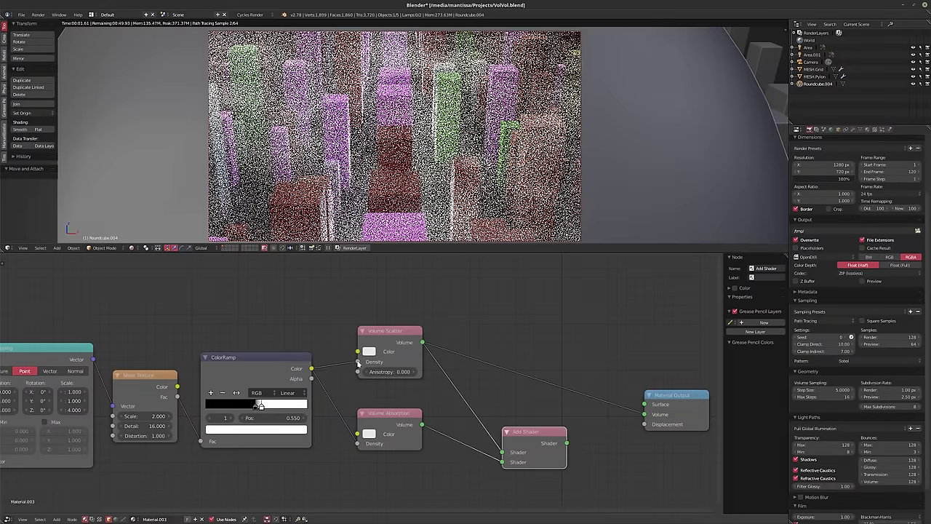
drag(358, 362, 349, 384)
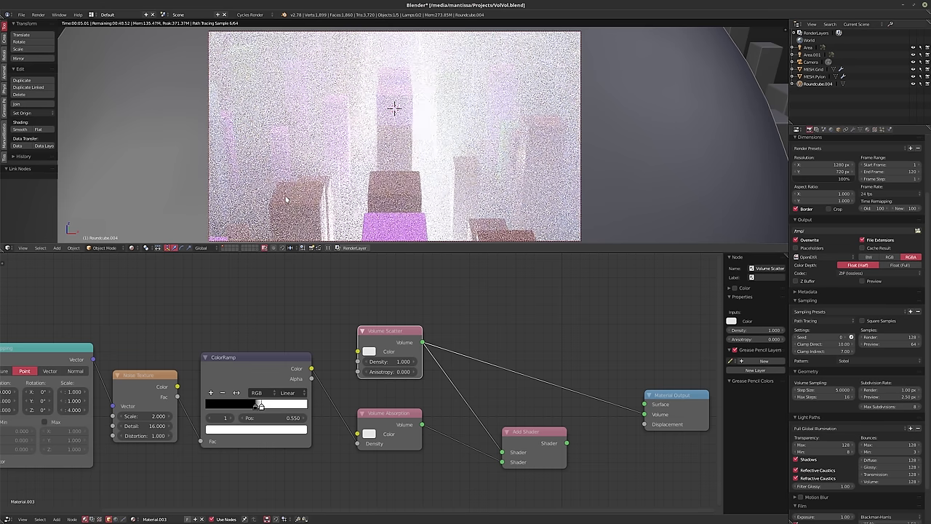
scroll(528, 338, up, 3)
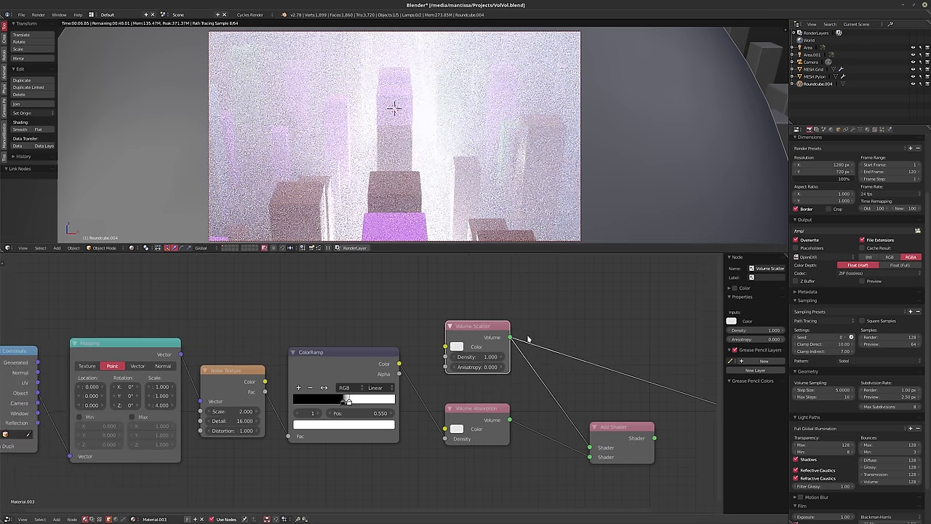
middle_drag(558, 395, 504, 402)
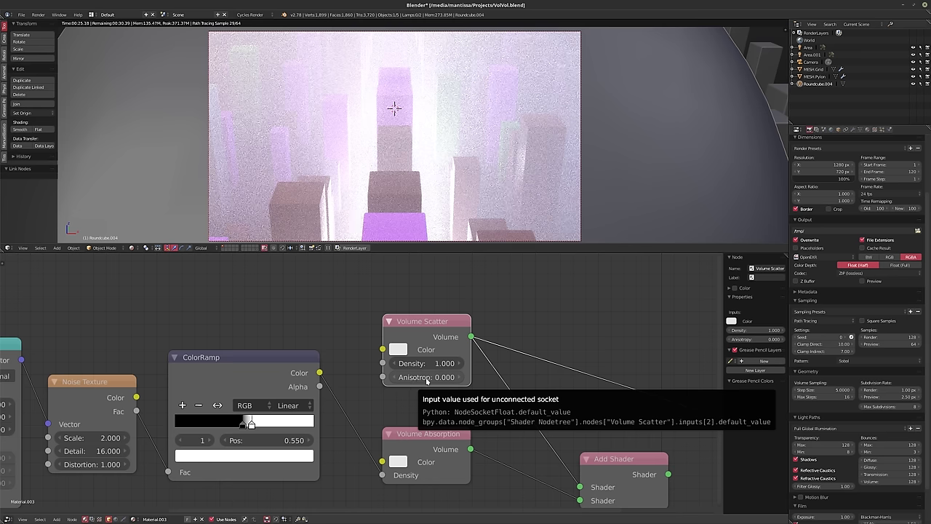
- Set Volume Scatter Anisotropy to 0.975 and pan across the full node chain
click(426, 377)
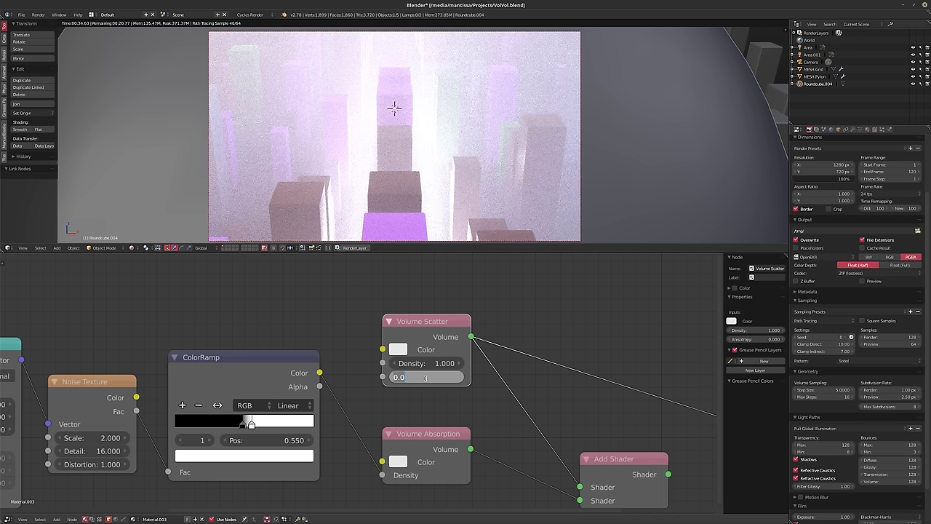
text(.975)
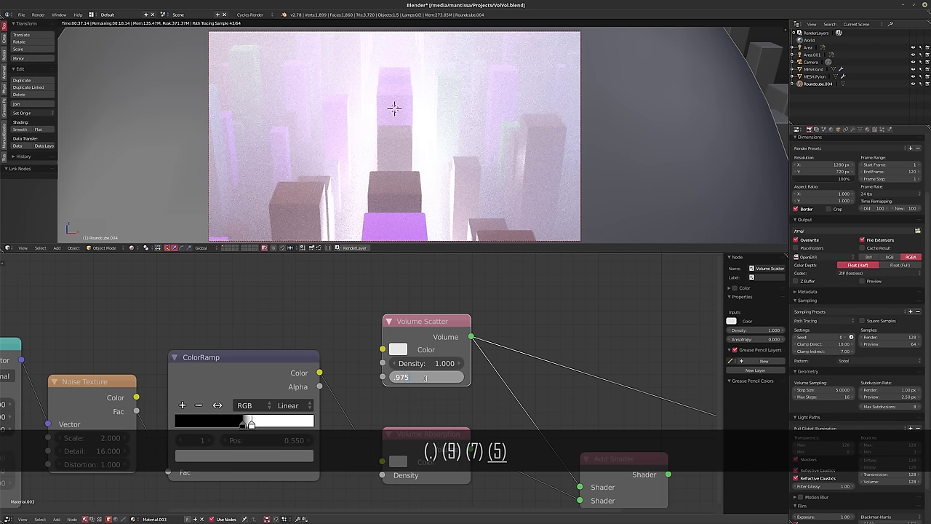
key(Return)
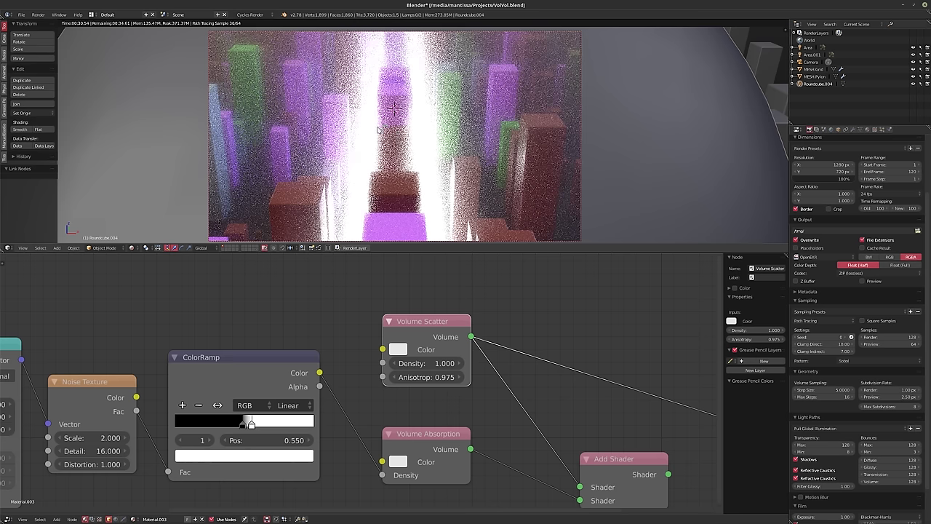
middle_drag(569, 317, 440, 323)
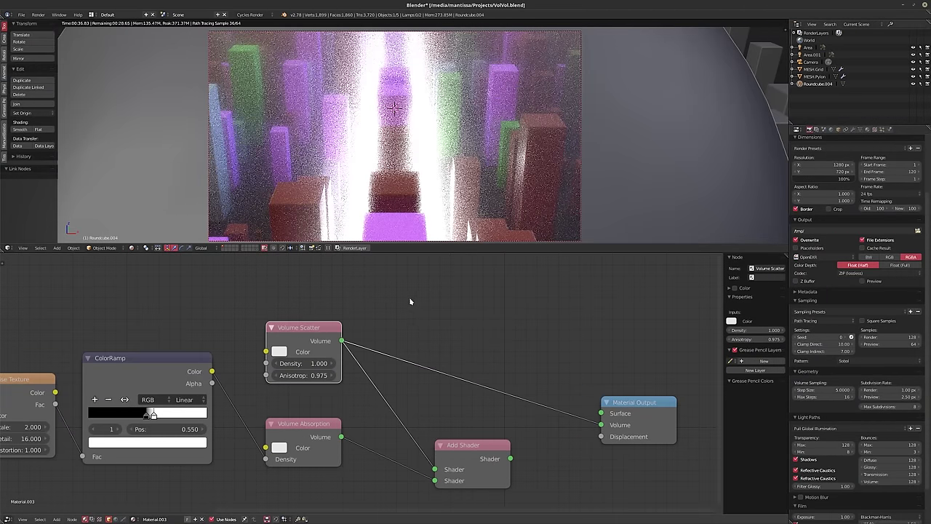
middle_drag(236, 338, 316, 334)
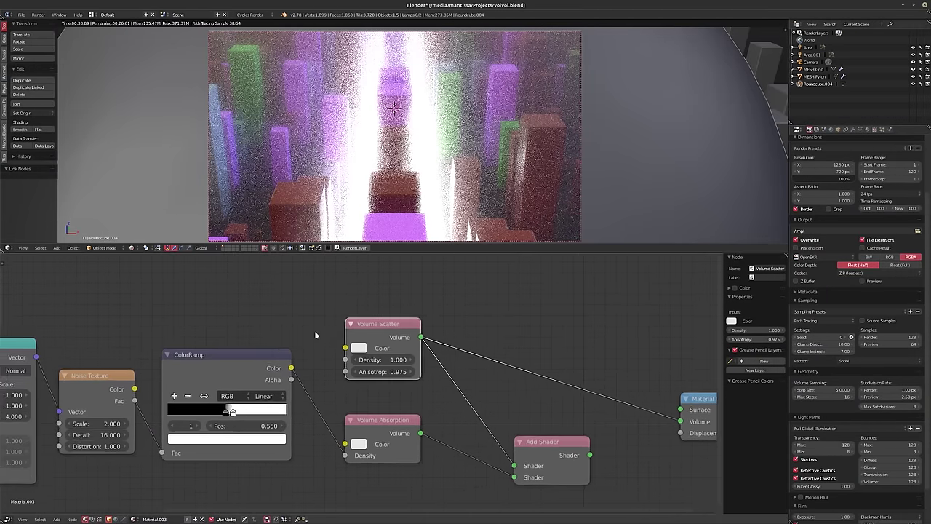
scroll(316, 332, up, 3)
click(346, 374)
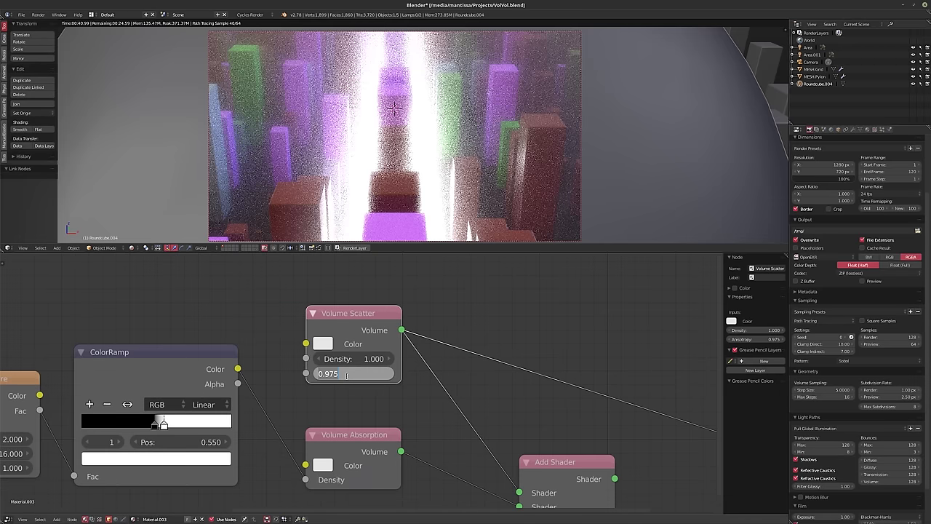
text(-.9)
key(Return)
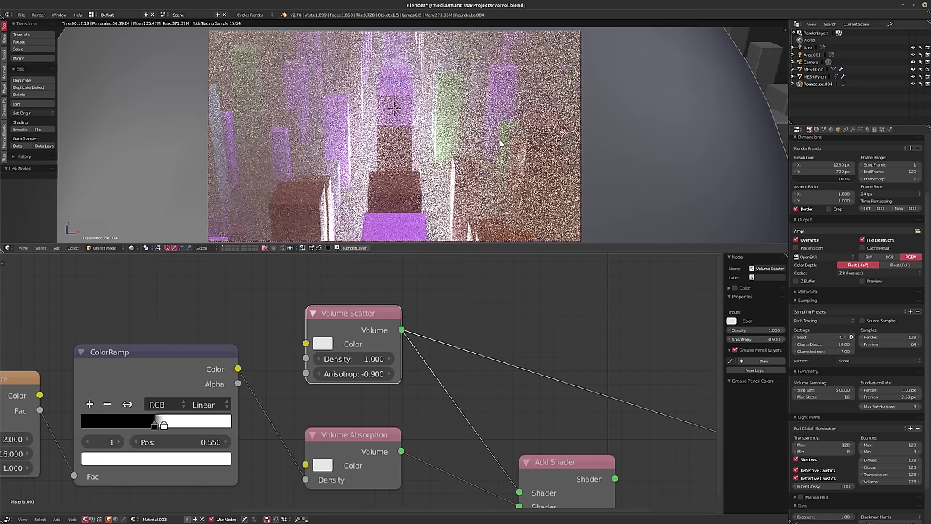
double_click(341, 374)
text(.995)
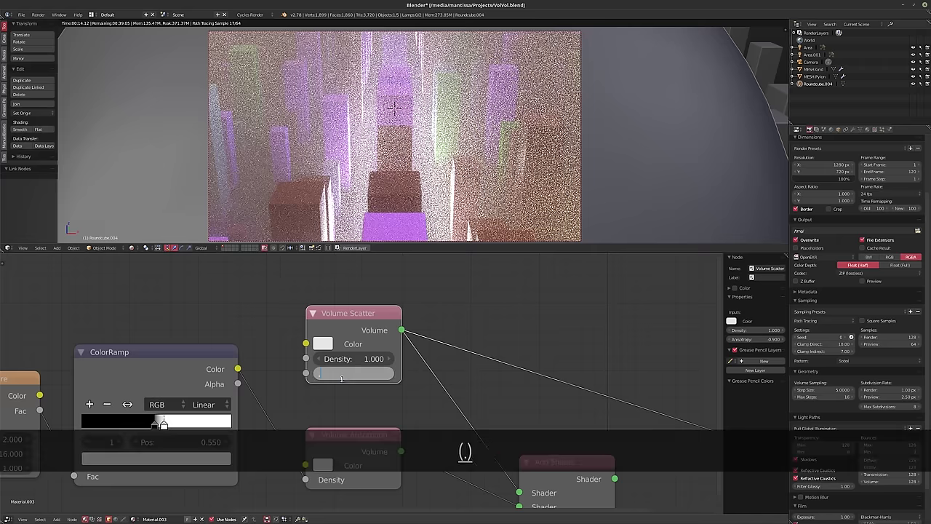
key(Return)
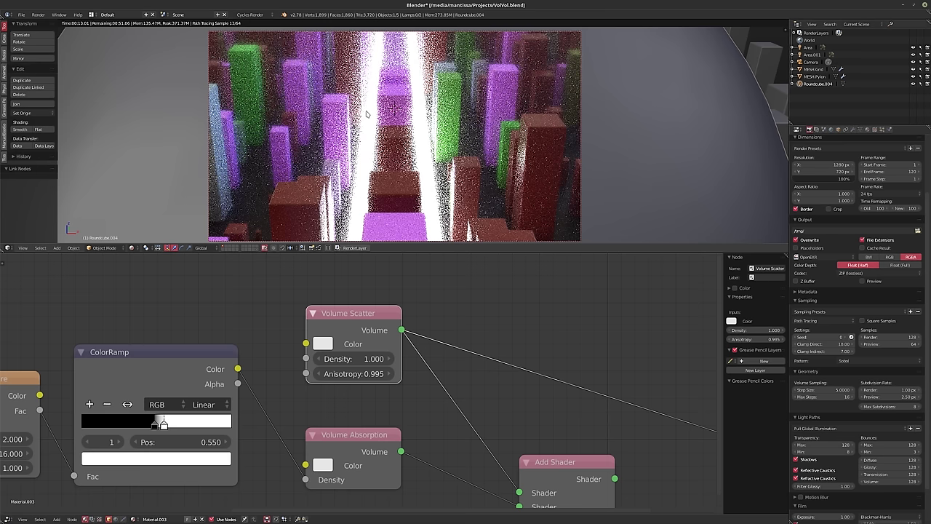
click(345, 373)
text(.975)
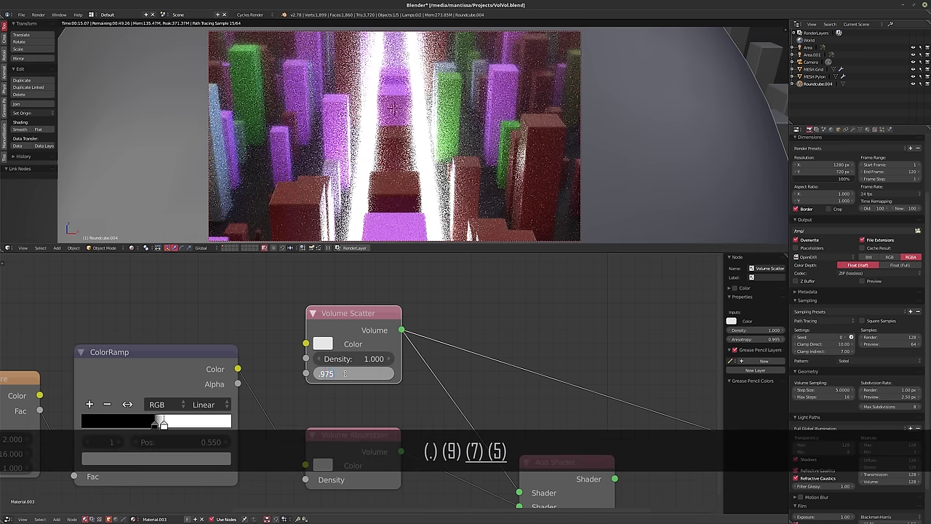
key(Return)
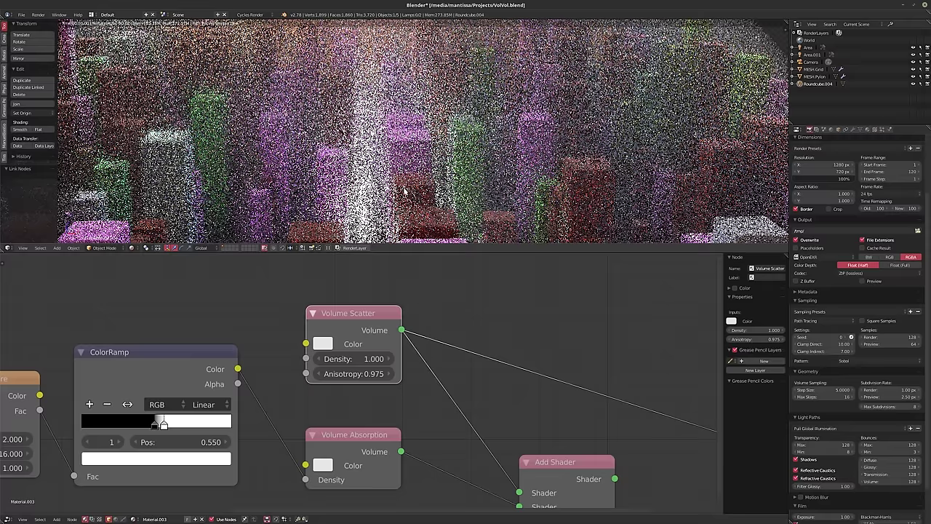
- Switch to a low, wide view of the city and toggle Film Transparent off and back on
key(KP_0)
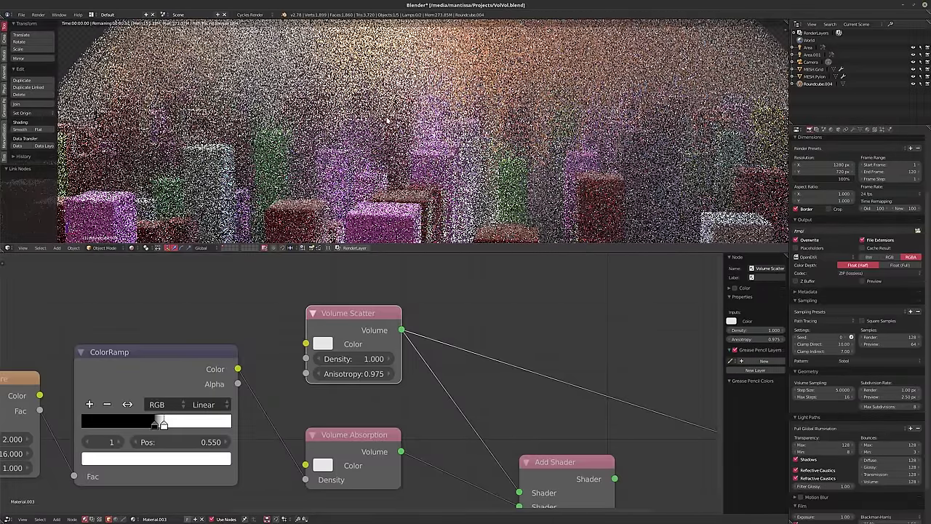
click(802, 504)
scroll(794, 487, down, 2)
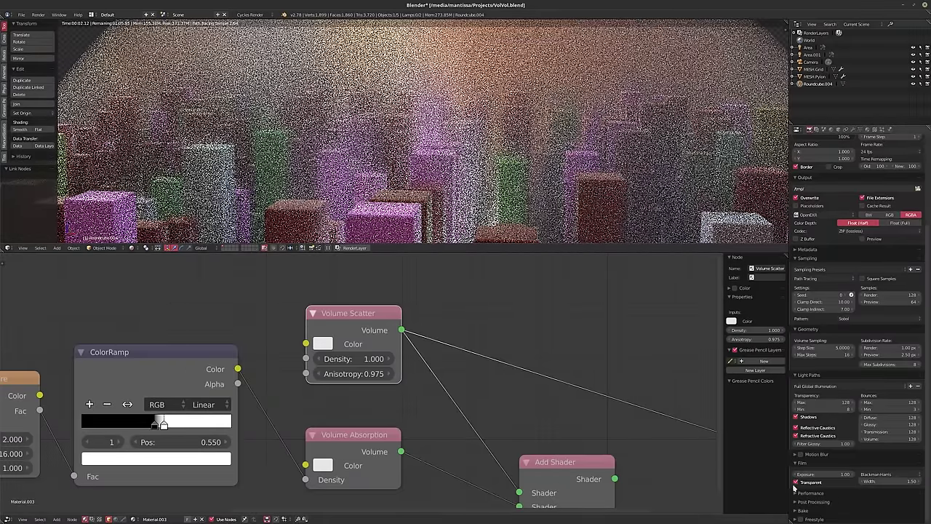
click(796, 481)
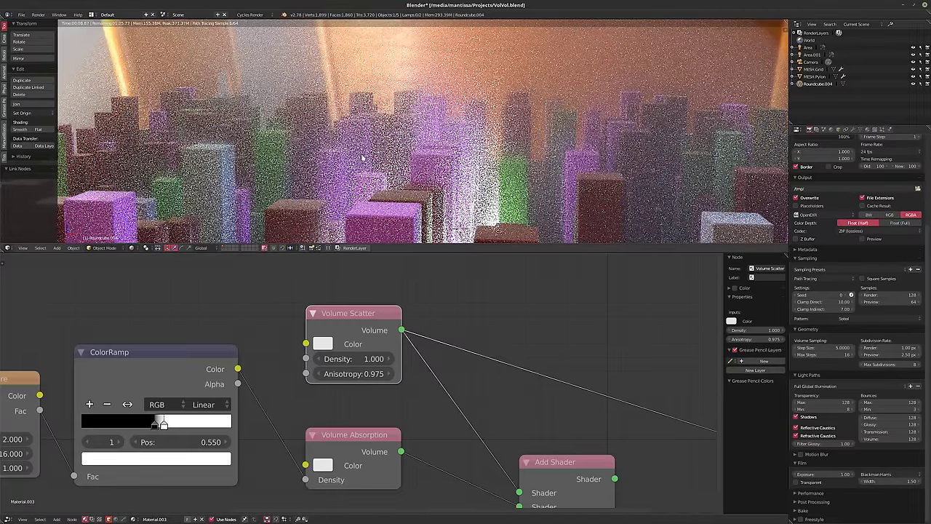
click(797, 482)
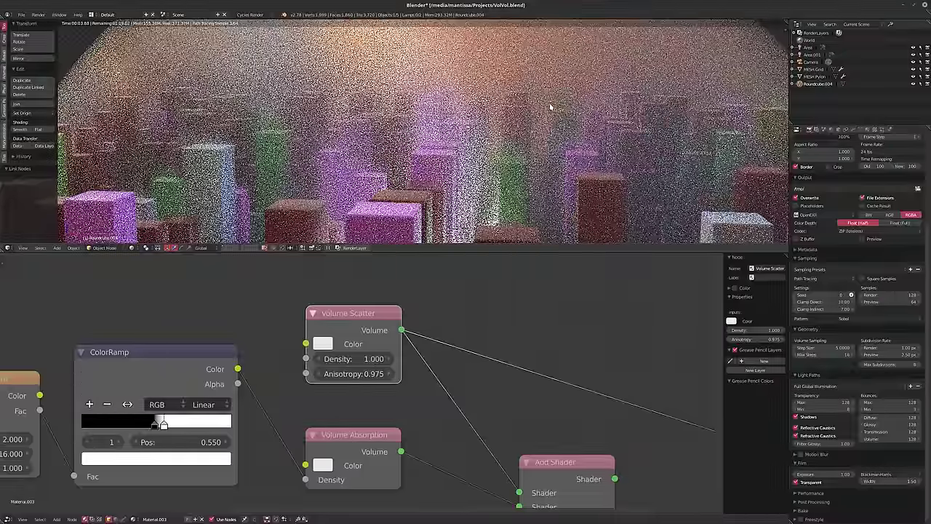
scroll(550, 107, up, 2)
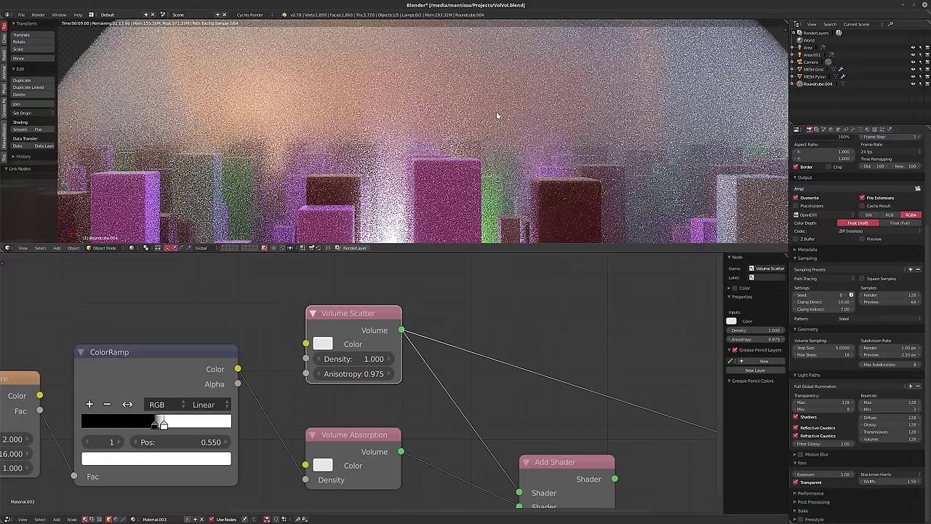
- Nudge the Volume Scatter node and bring up the World settings with the Mist Pass panel
drag(370, 326, 373, 335)
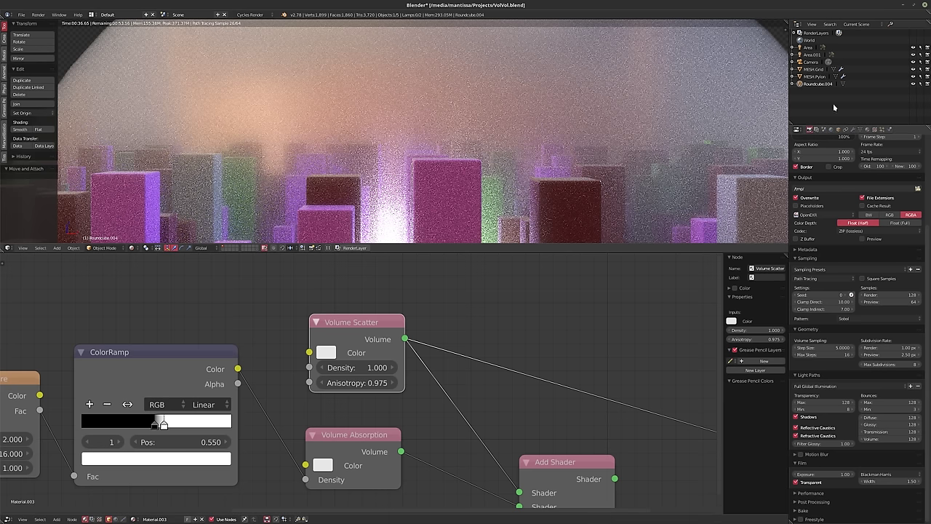
click(832, 129)
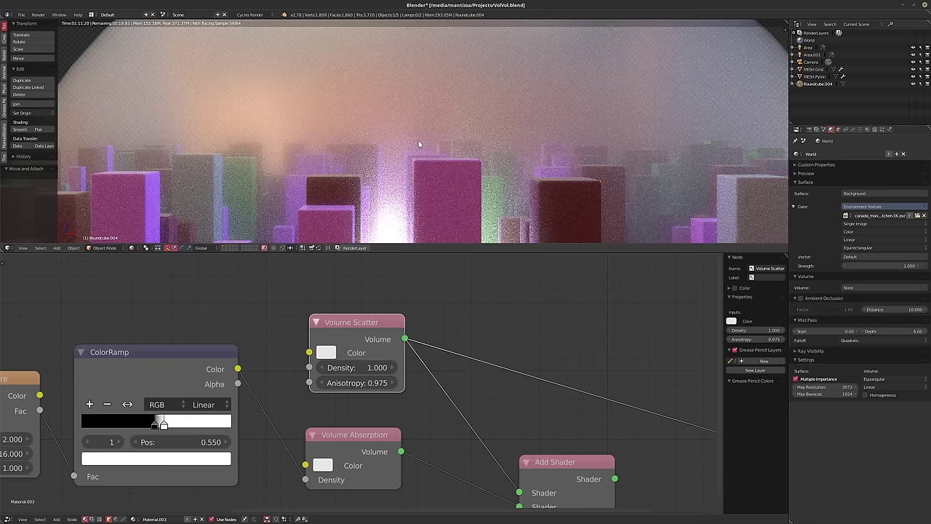
- Return to the unrendered camera view, enable the Mist render pass, and reopen the World settings
key(KP_0)
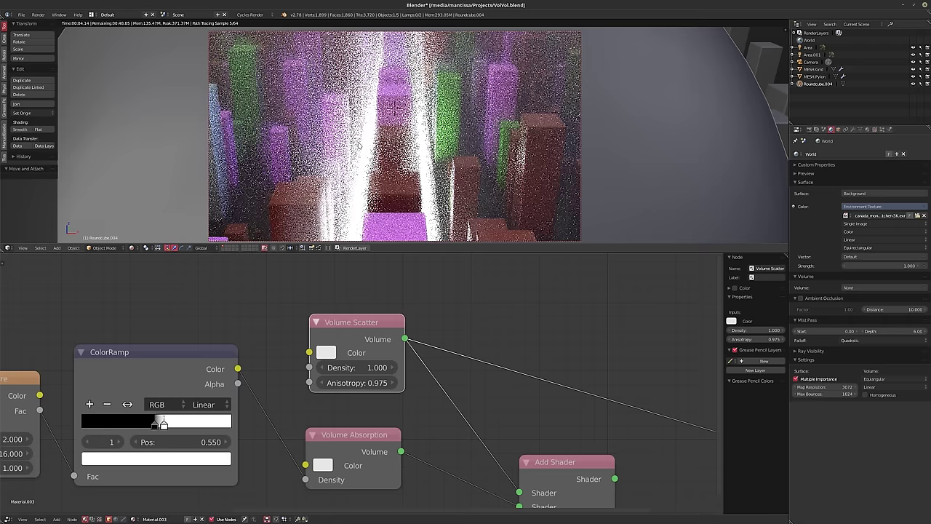
key(shift+z)
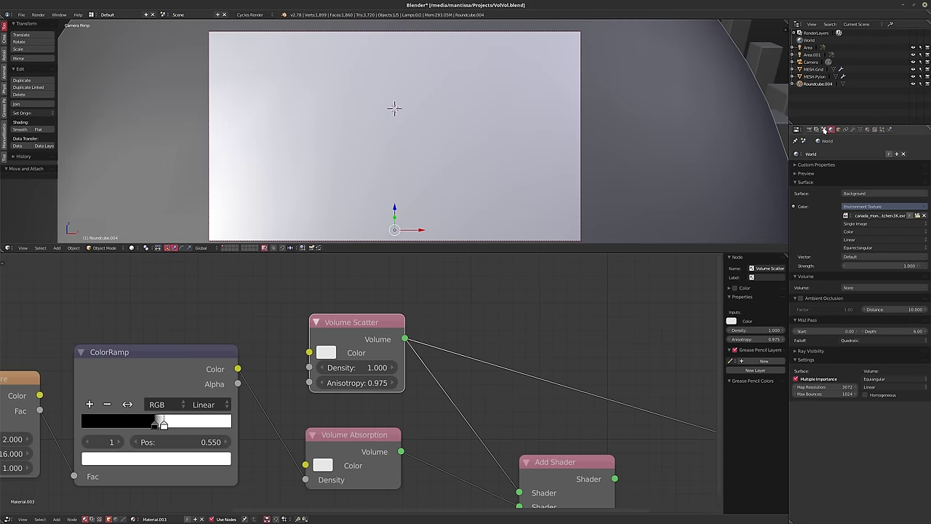
click(823, 129)
click(810, 129)
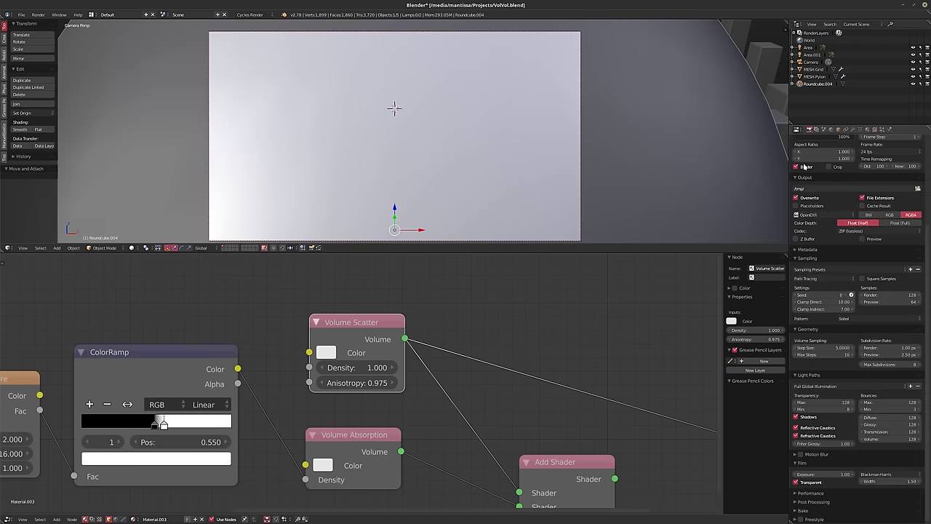
click(816, 129)
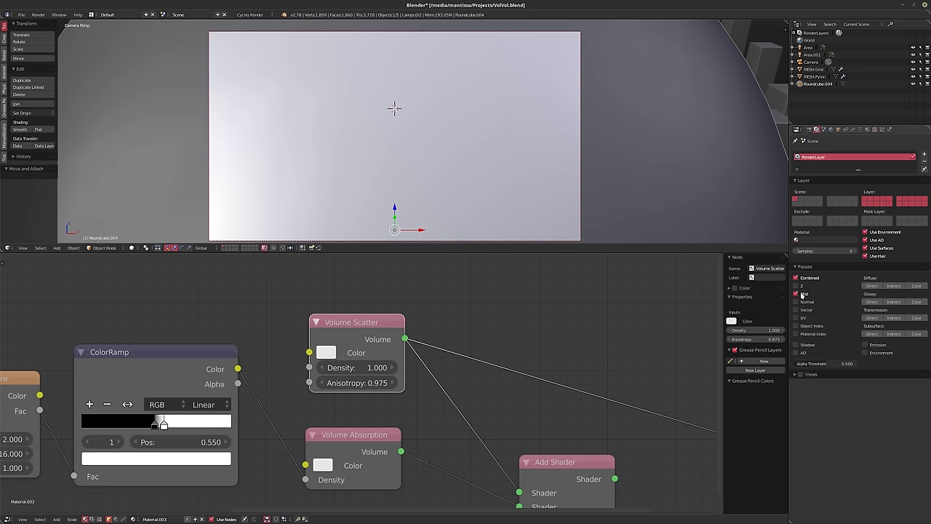
click(832, 130)
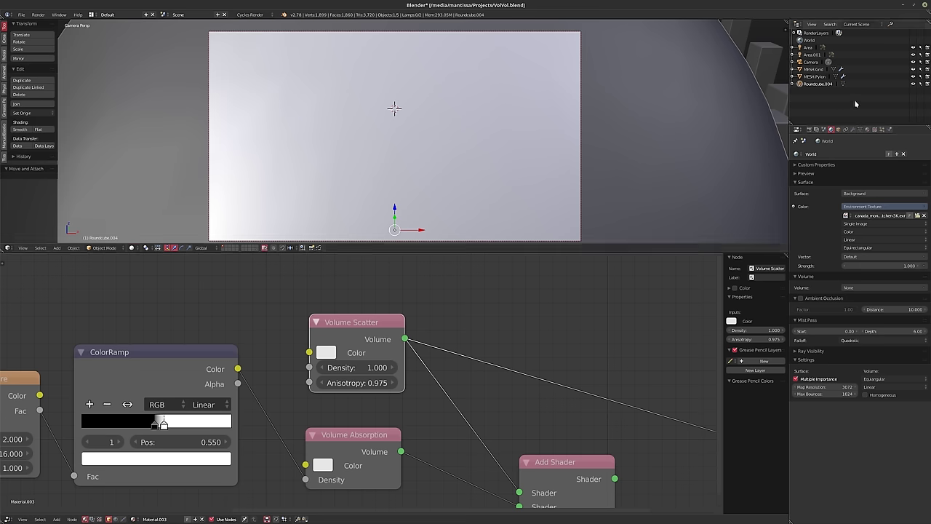
- Hide the fog cube Roundcube.004, render the city with F12, and inspect its Mist pass
click(913, 84)
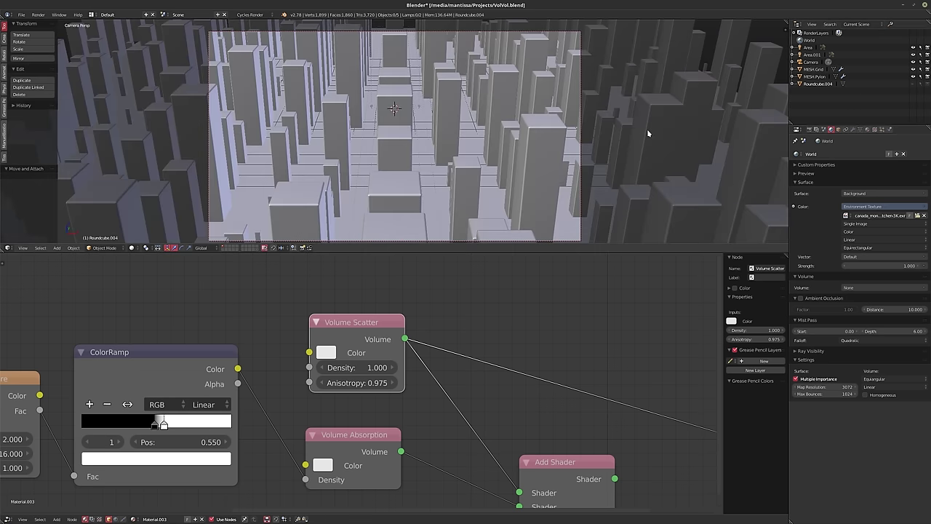
key(F12)
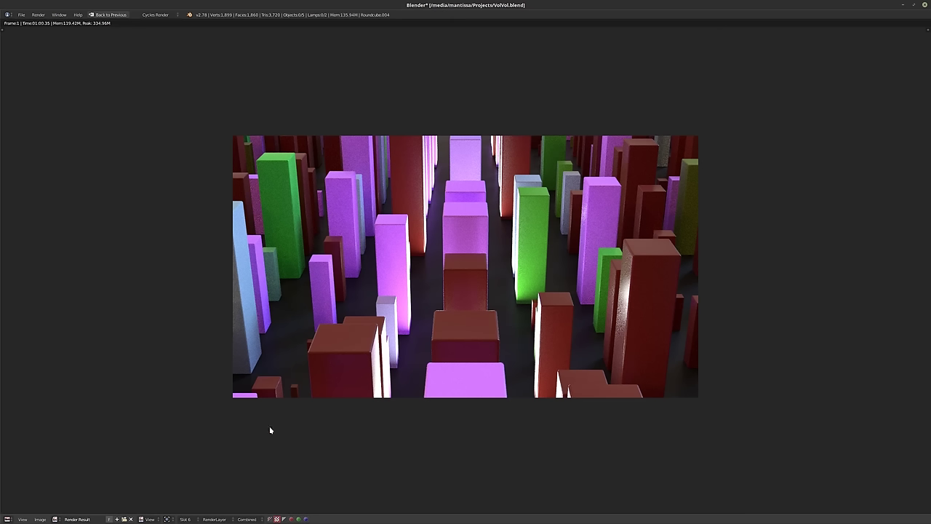
click(250, 519)
click(251, 508)
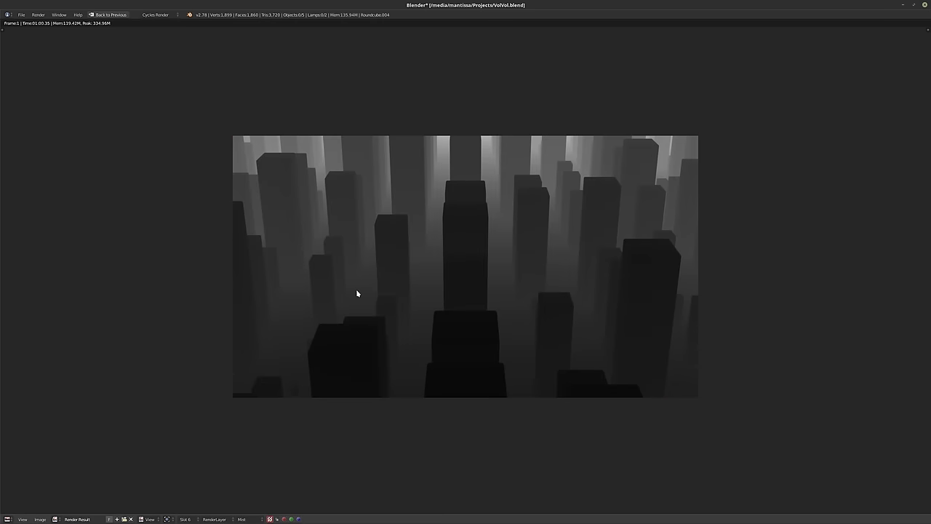
key(Escape)
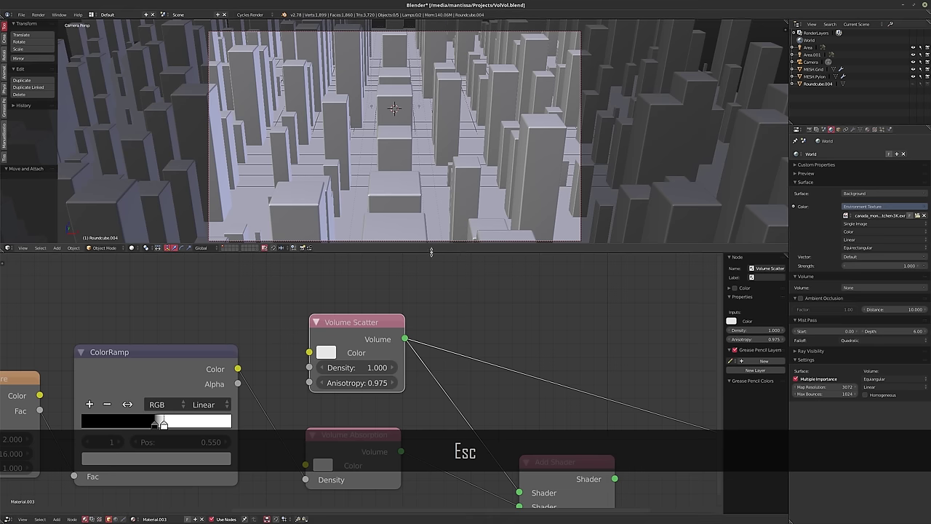
- Show the render result in a taller top area, enable compositing nodes, and spread out the nodes
click(8, 247)
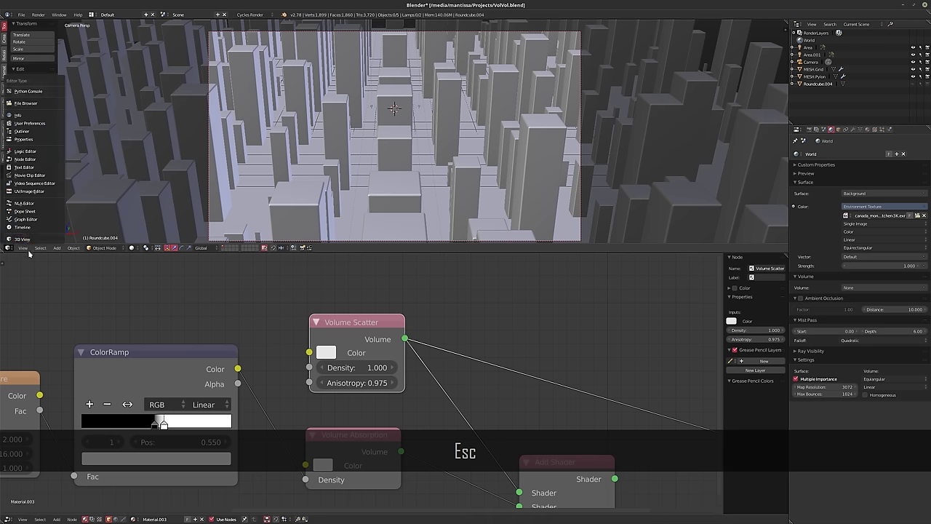
click(29, 191)
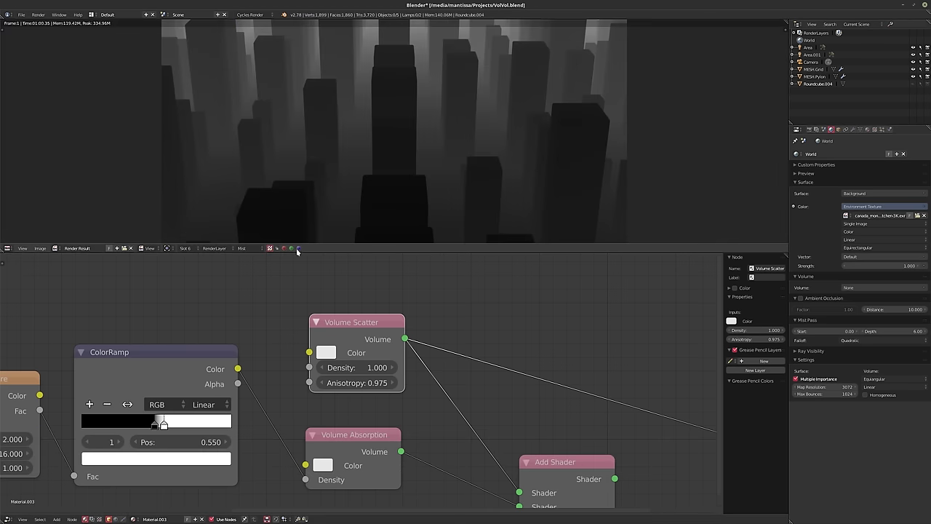
drag(385, 252, 377, 287)
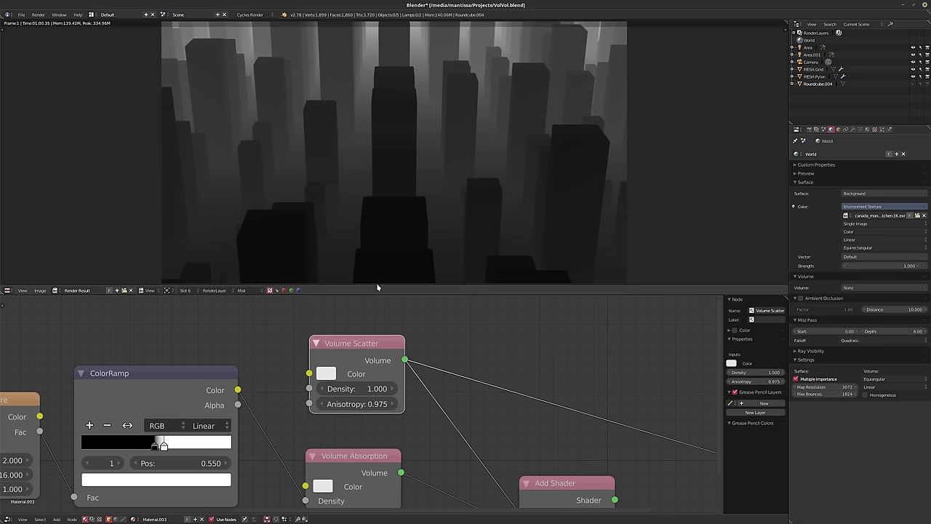
click(91, 518)
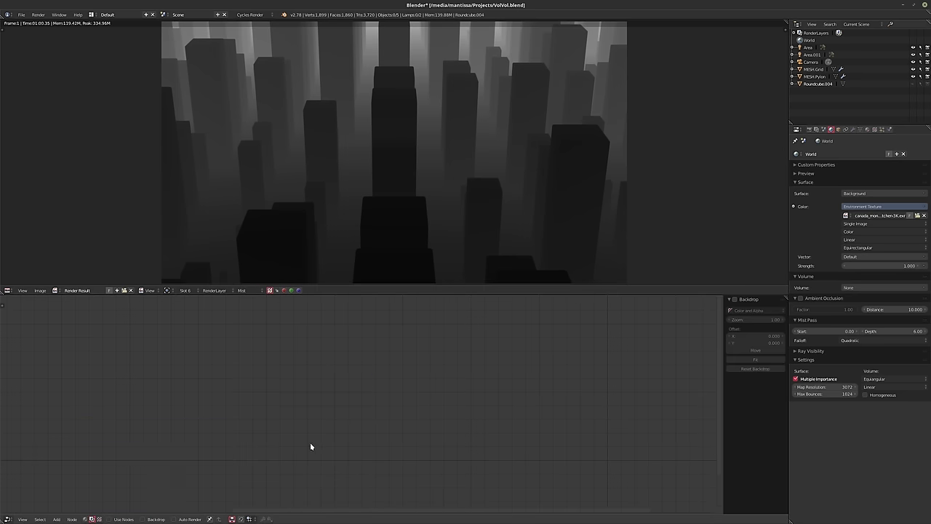
click(124, 519)
scroll(485, 378, down, 1)
middle_drag(486, 378, 336, 389)
scroll(336, 389, down, 1)
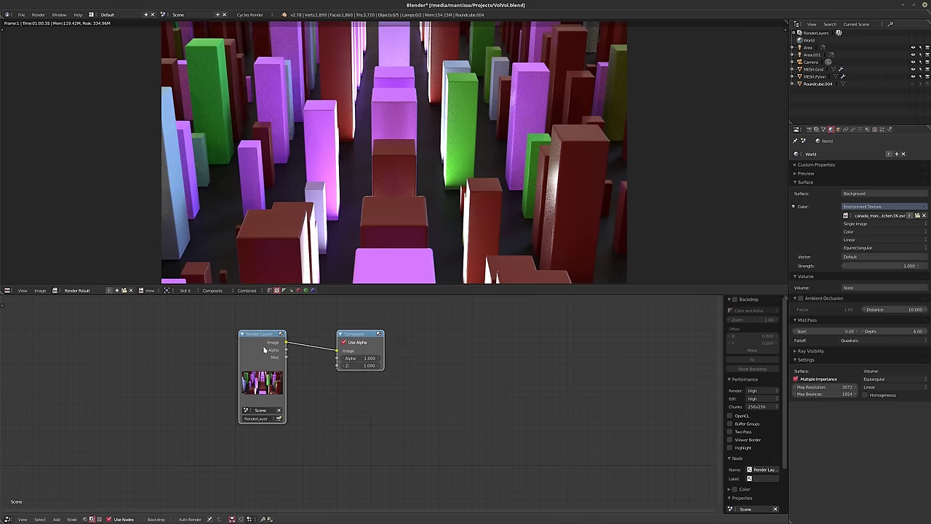
drag(264, 350, 184, 408)
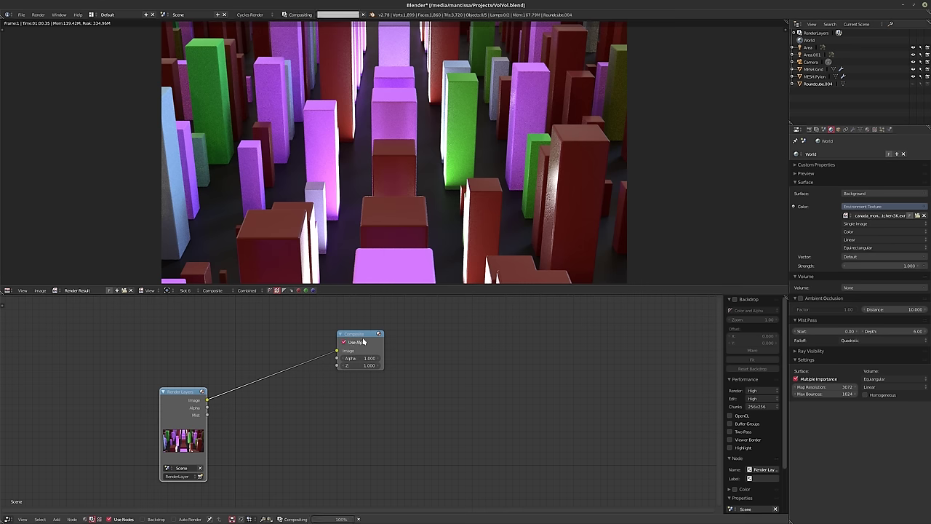
drag(363, 341, 425, 420)
middle_drag(306, 416, 381, 359)
- Insert a Mix node set to Add between Render Layers and Composite to add the Mist pass
key(shift+a)
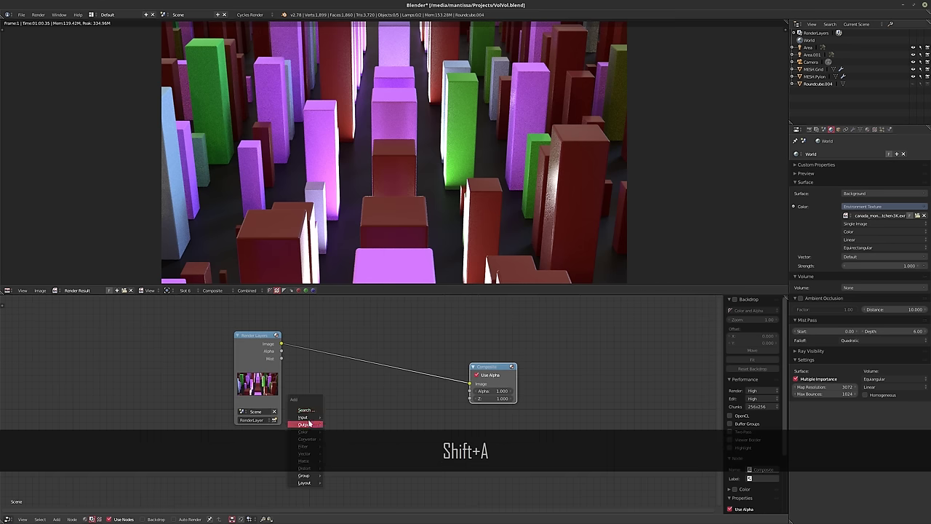
mouse_move(304, 432)
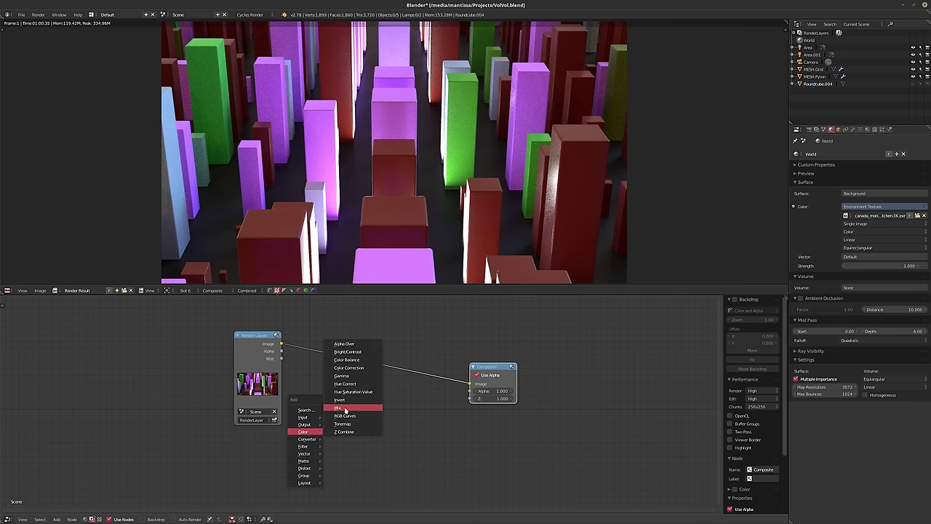
click(345, 411)
click(397, 378)
click(398, 369)
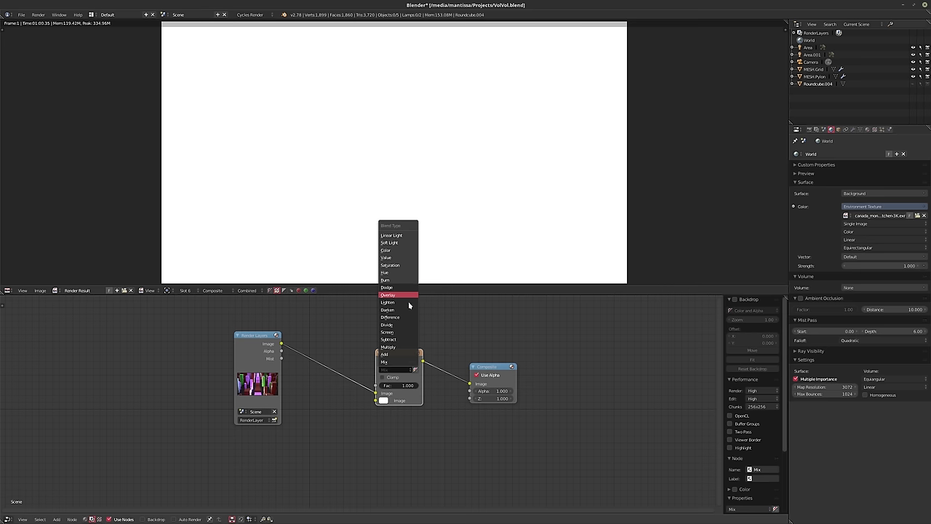
click(398, 354)
drag(242, 354, 376, 379)
key(shift+a)
scroll(415, 384, up, 2)
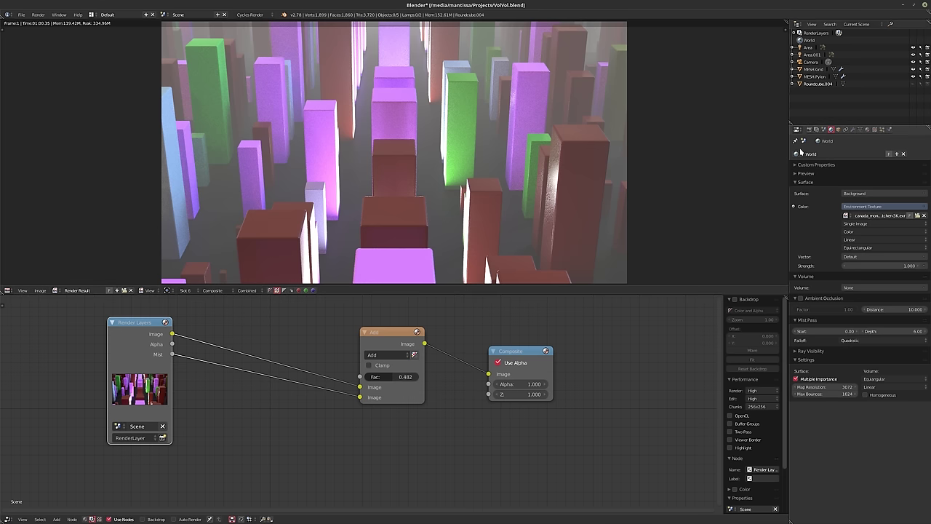
- Show the fog material's shader nodes below and a taller, rendered-shading 3D view above
click(87, 518)
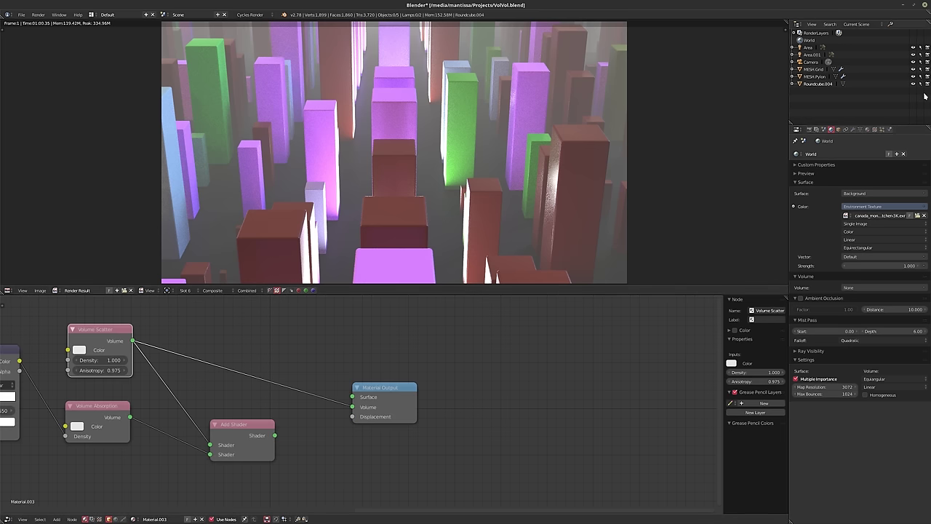
ctrl+scroll(387, 385, up, 4)
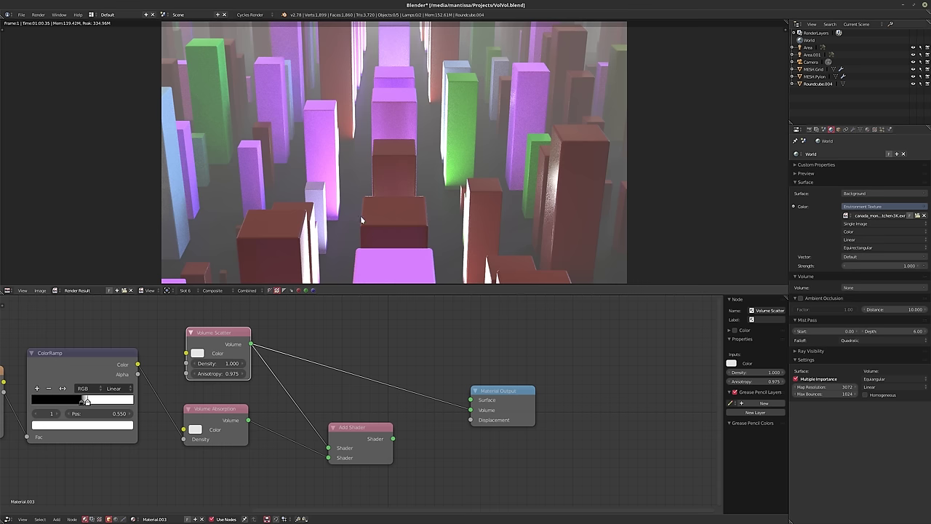
click(7, 290)
click(29, 275)
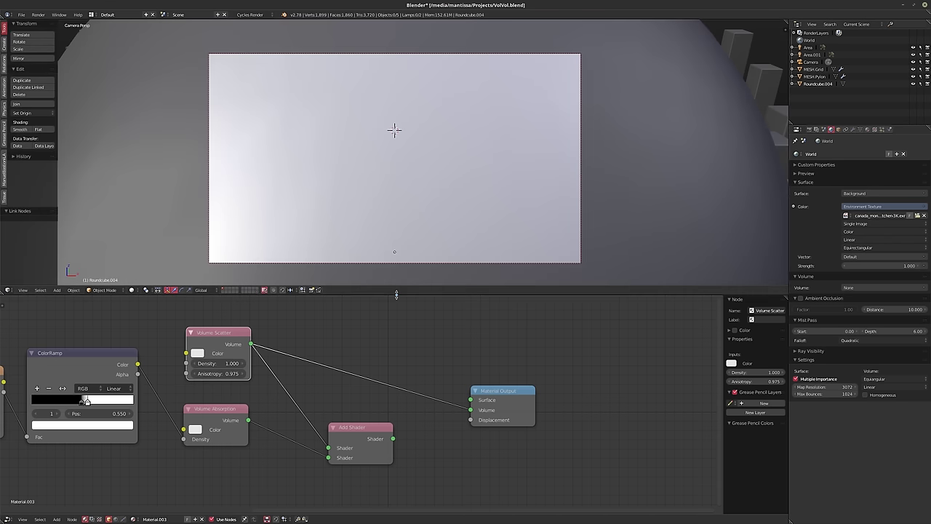
drag(397, 294, 397, 251)
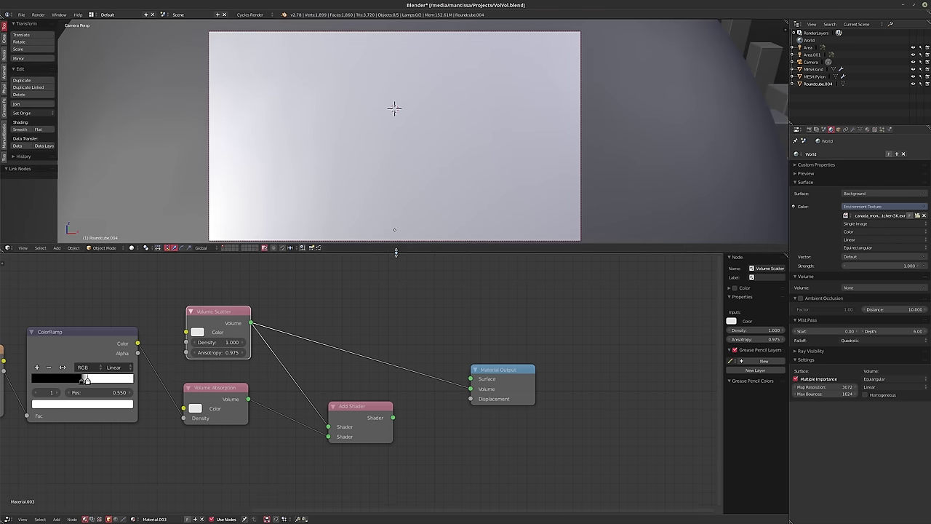
key(shift+z)
- Drive Volume Scatter density from the ColorRamp color and set its anisotropy to 0
key(Home)
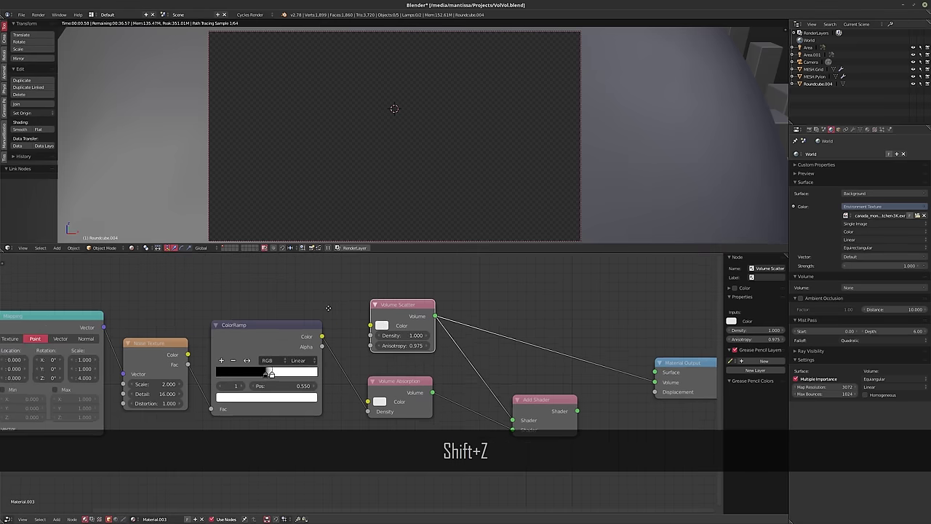
drag(335, 338, 384, 337)
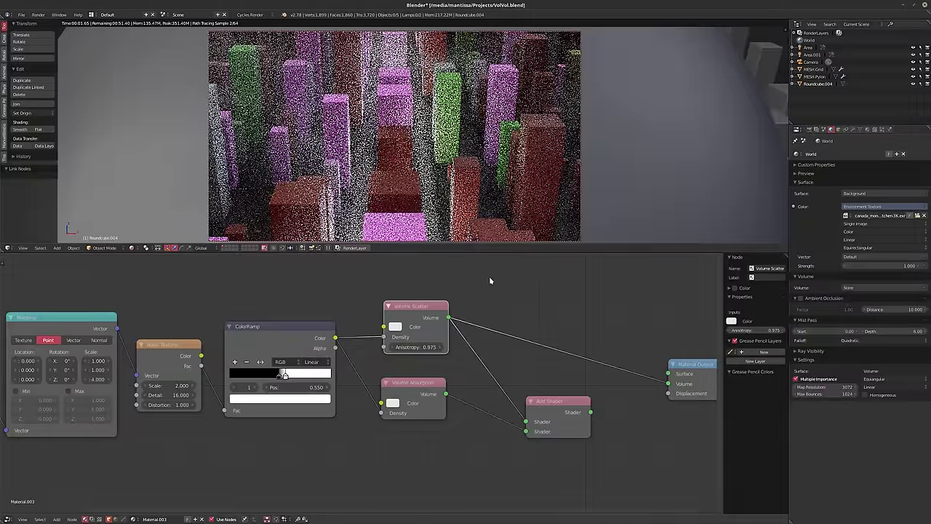
click(415, 347)
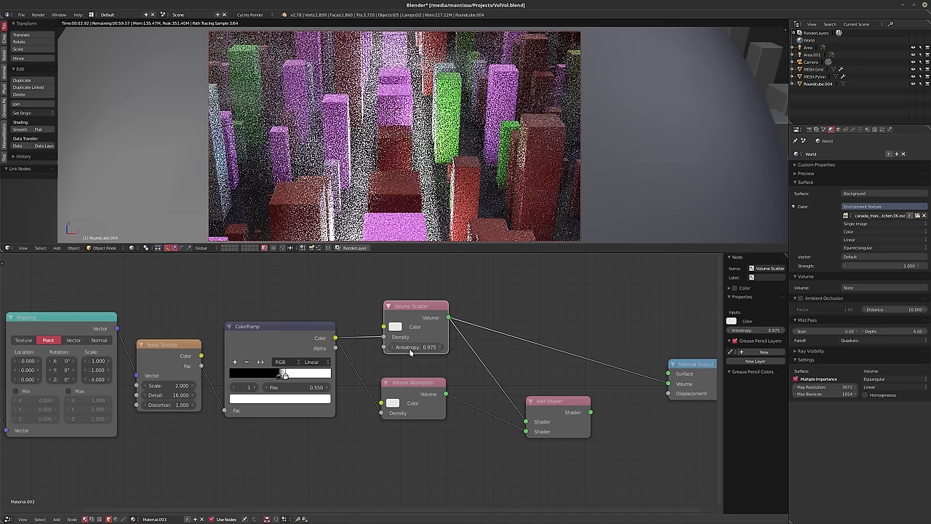
text(0)
key(Return)
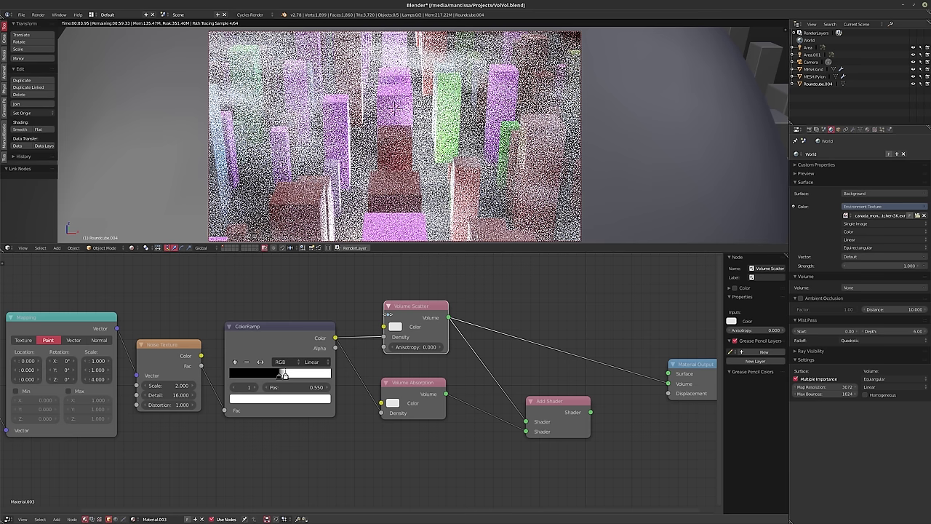
middle_drag(444, 278, 421, 288)
mouse_move(398, 323)
mouse_down()
mouse_move(390, 325)
mouse_move(396, 314)
mouse_up()
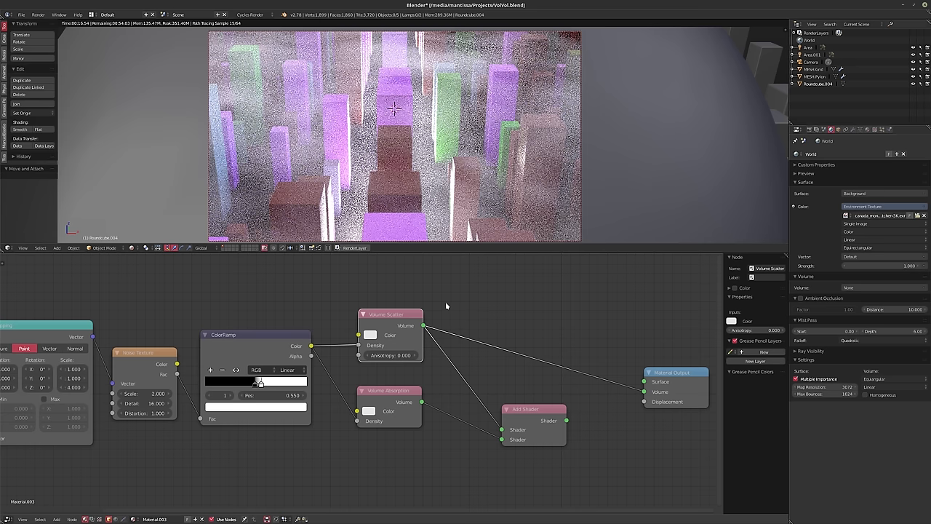
ctrl+scroll(234, 315, left, 2)
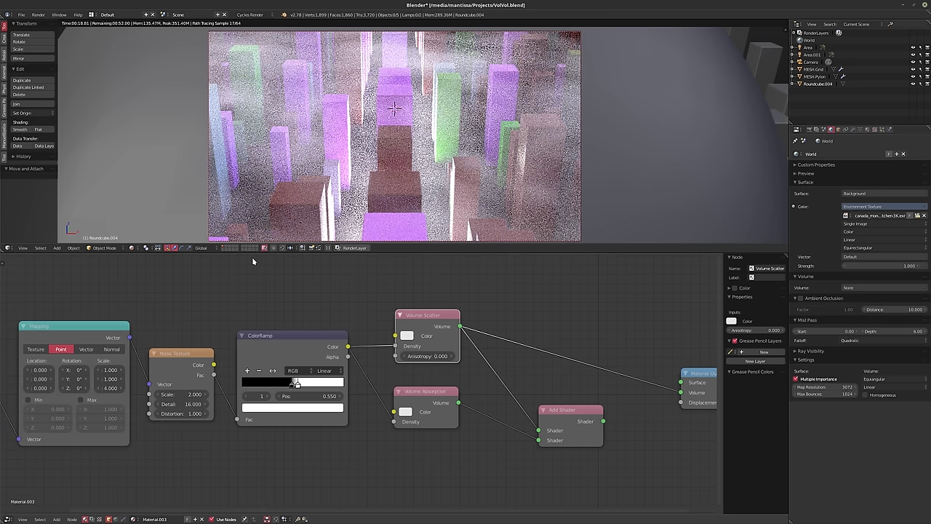
ctrl+scroll(252, 258, left, 3)
ctrl+scroll(509, 350, right, 4)
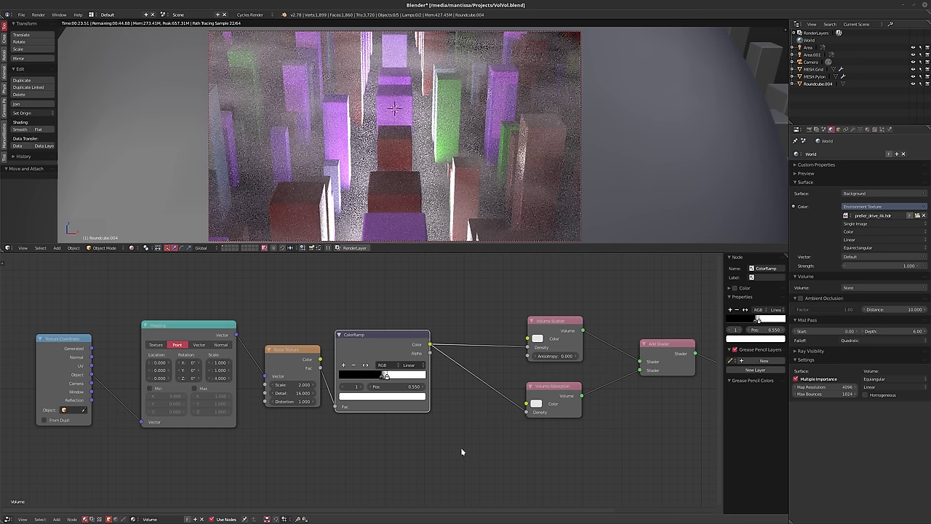
- Shift the Noise Texture and ColorRamp nodes aside and drop a Math node onto the ColorRamp–Density link
middle_drag(469, 429, 442, 424)
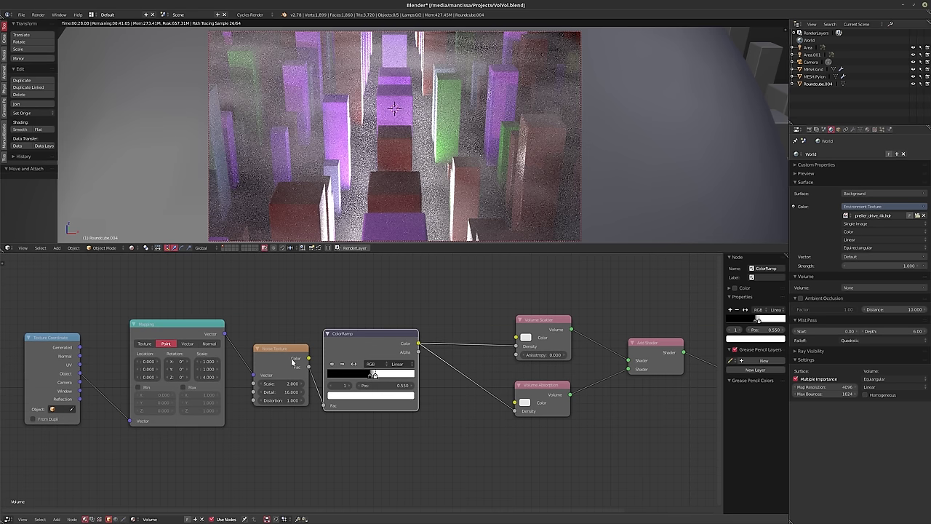
drag(293, 362, 283, 362)
drag(375, 336, 367, 328)
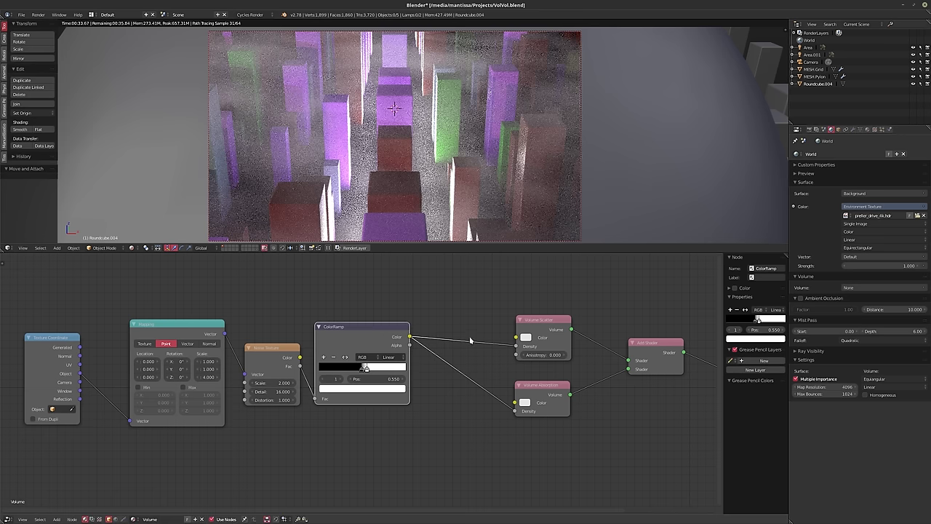
key(shift+a)
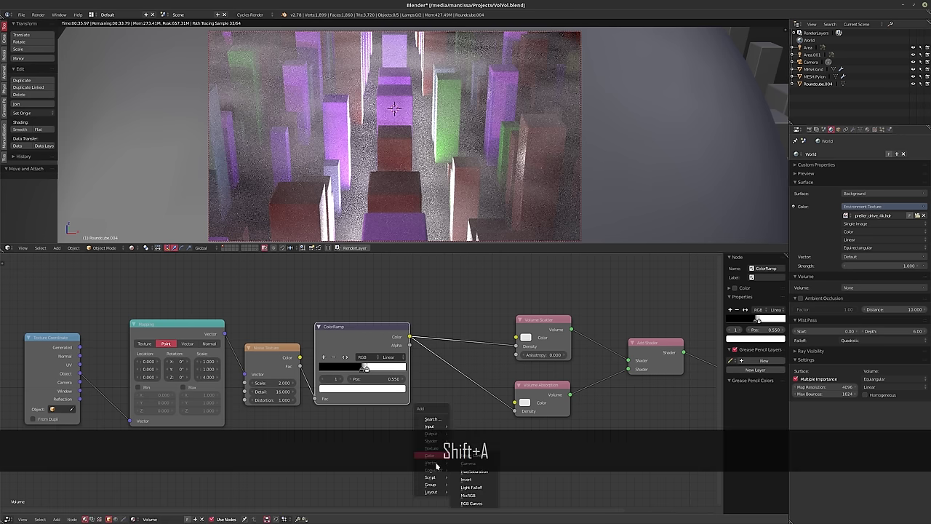
mouse_move(429, 473)
click(474, 422)
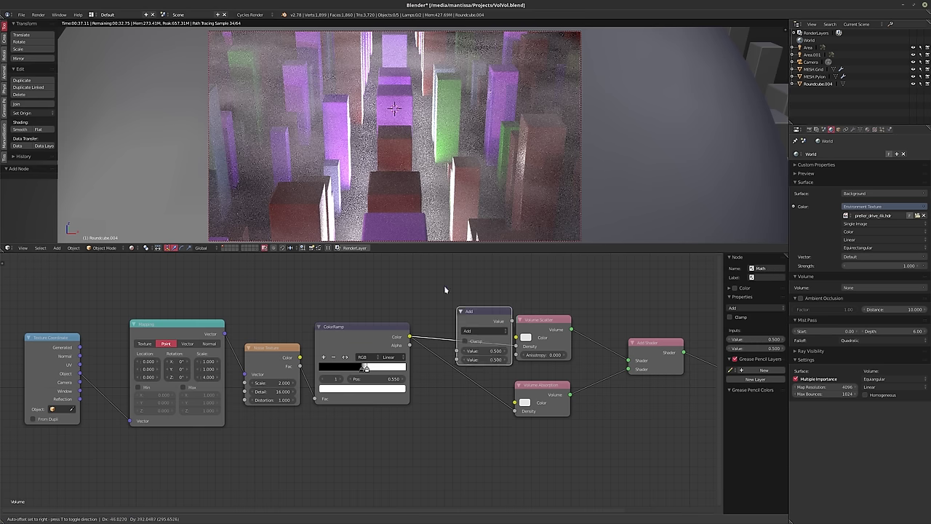
click(469, 315)
- Set the Math node to Multiply with a value of 2, then start changing the multiplier
click(469, 316)
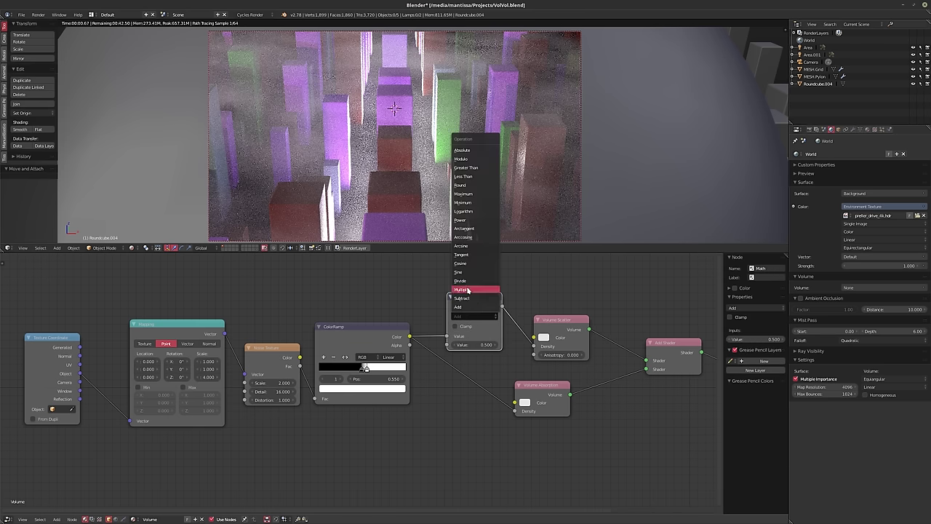
click(473, 291)
click(474, 344)
text(2)
key(Return)
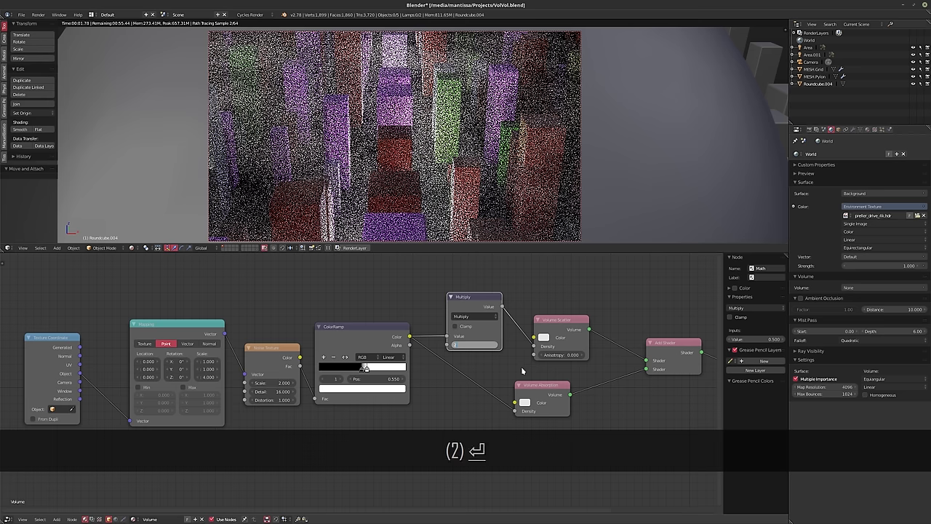
middle_drag(521, 368, 469, 386)
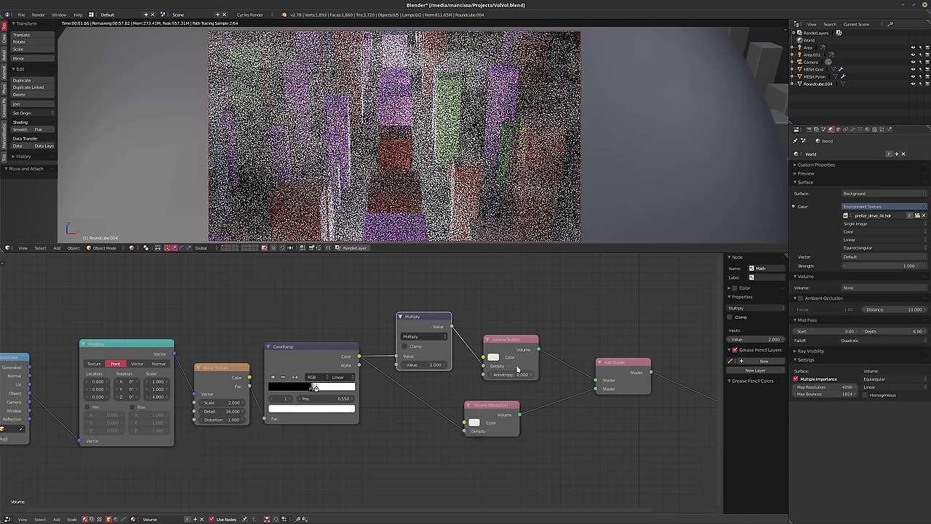
click(422, 364)
- Raise the density multiplier to 10, then view the city layer and switch back to the cloud layer
text(10)
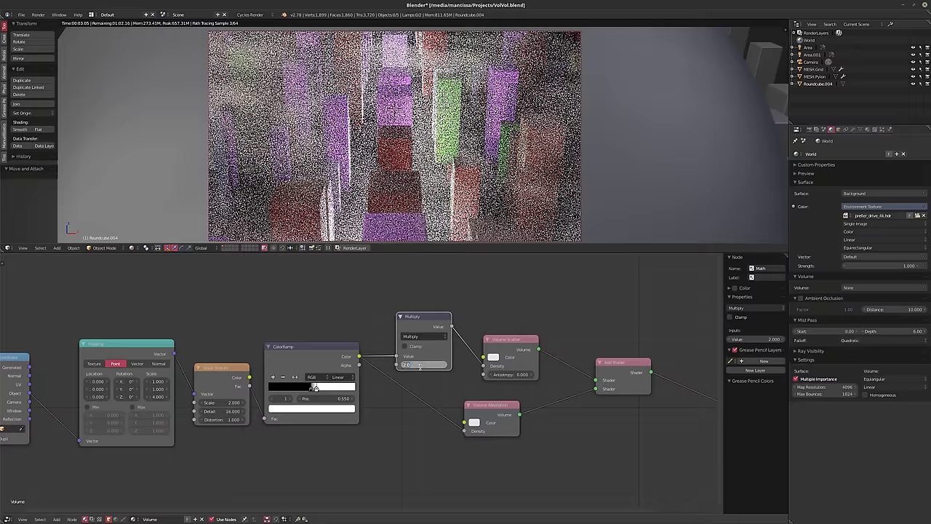
key(Return)
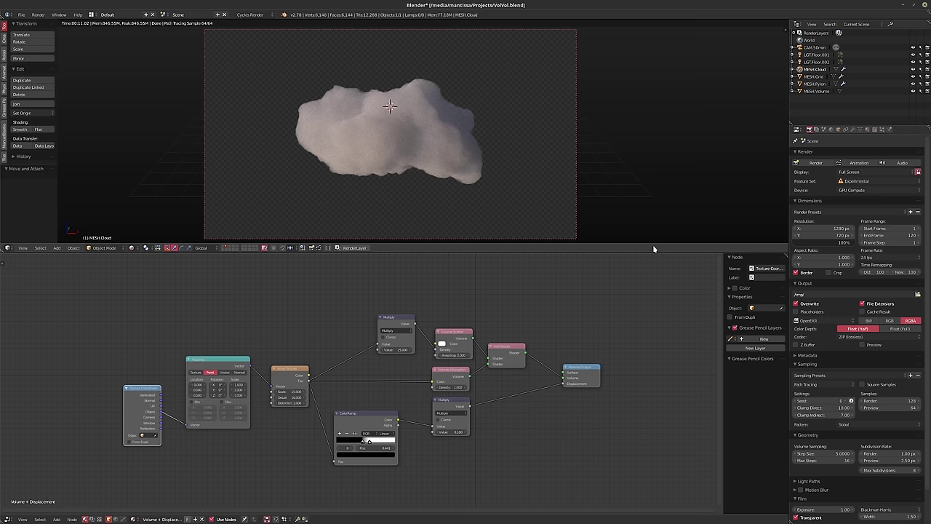
click(224, 248)
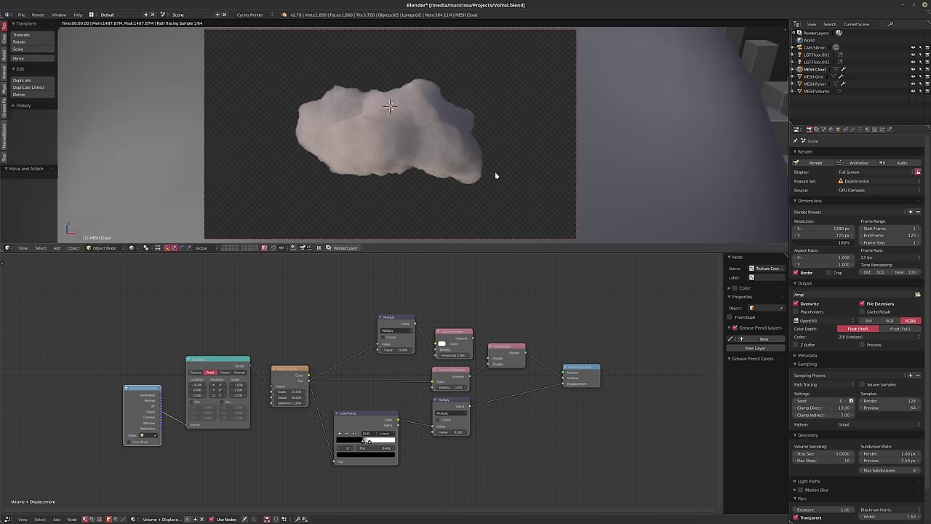
click(228, 248)
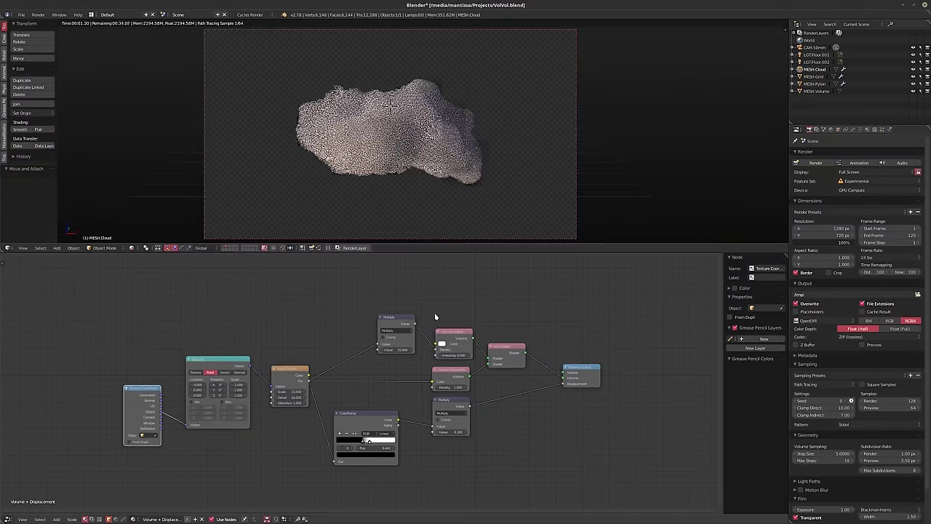